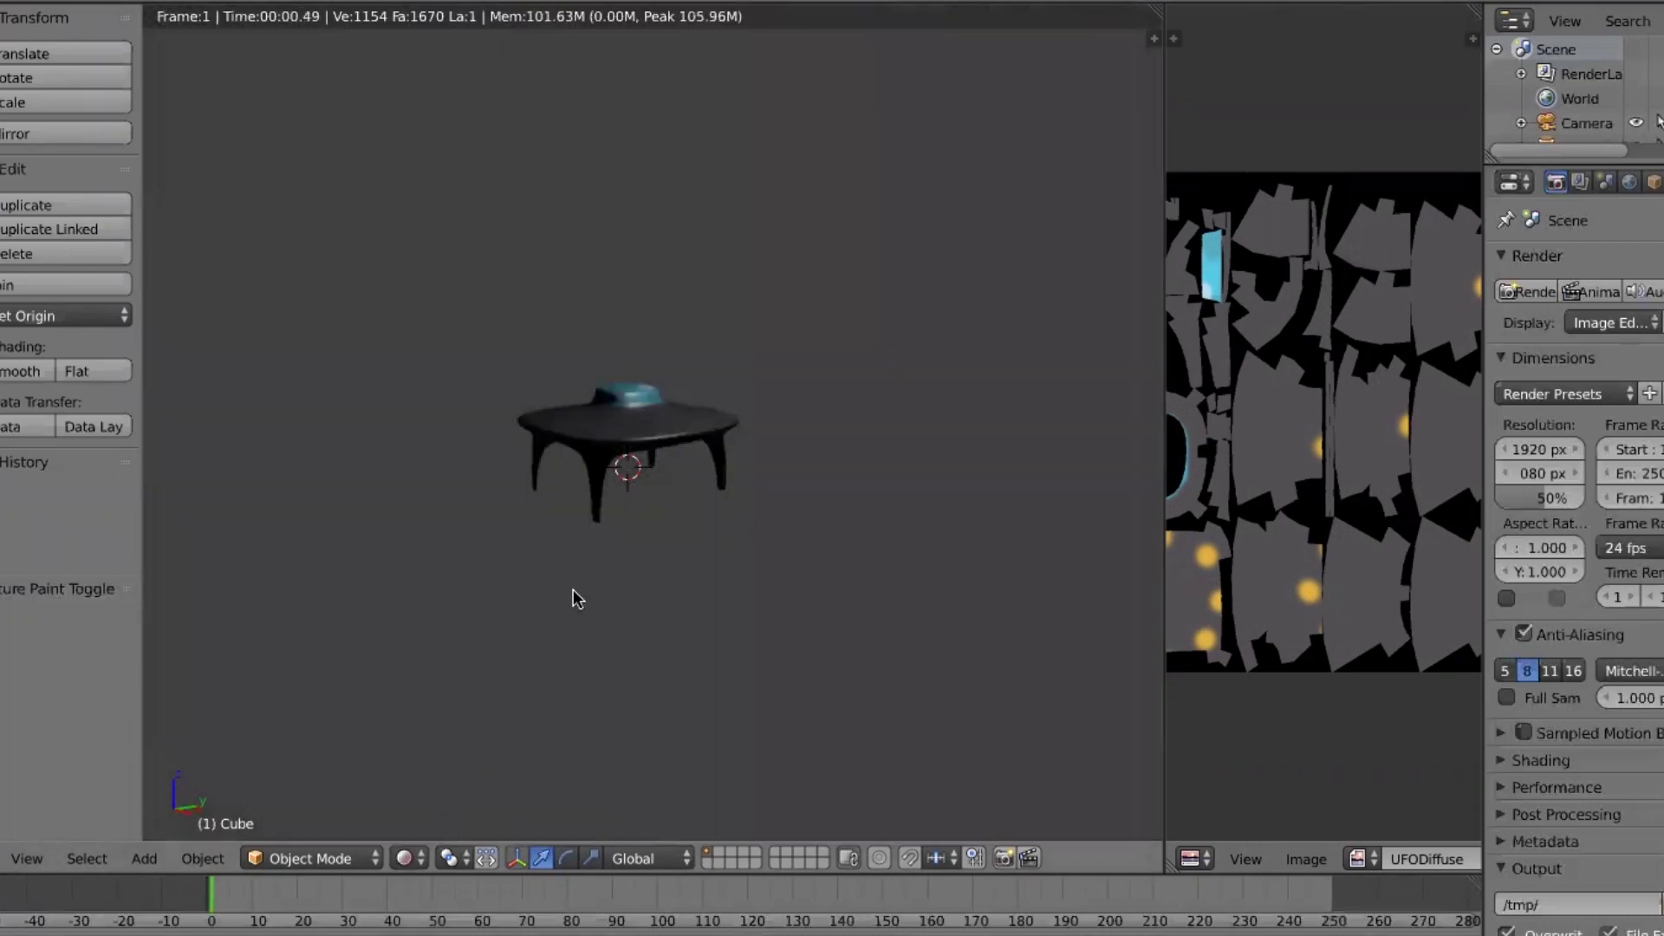
Switch the viewport shading from Rendered to Solid
{"action": "scroll", "coordinate": [626, 493], "scroll_direction": "up", "scroll_amount": 2}
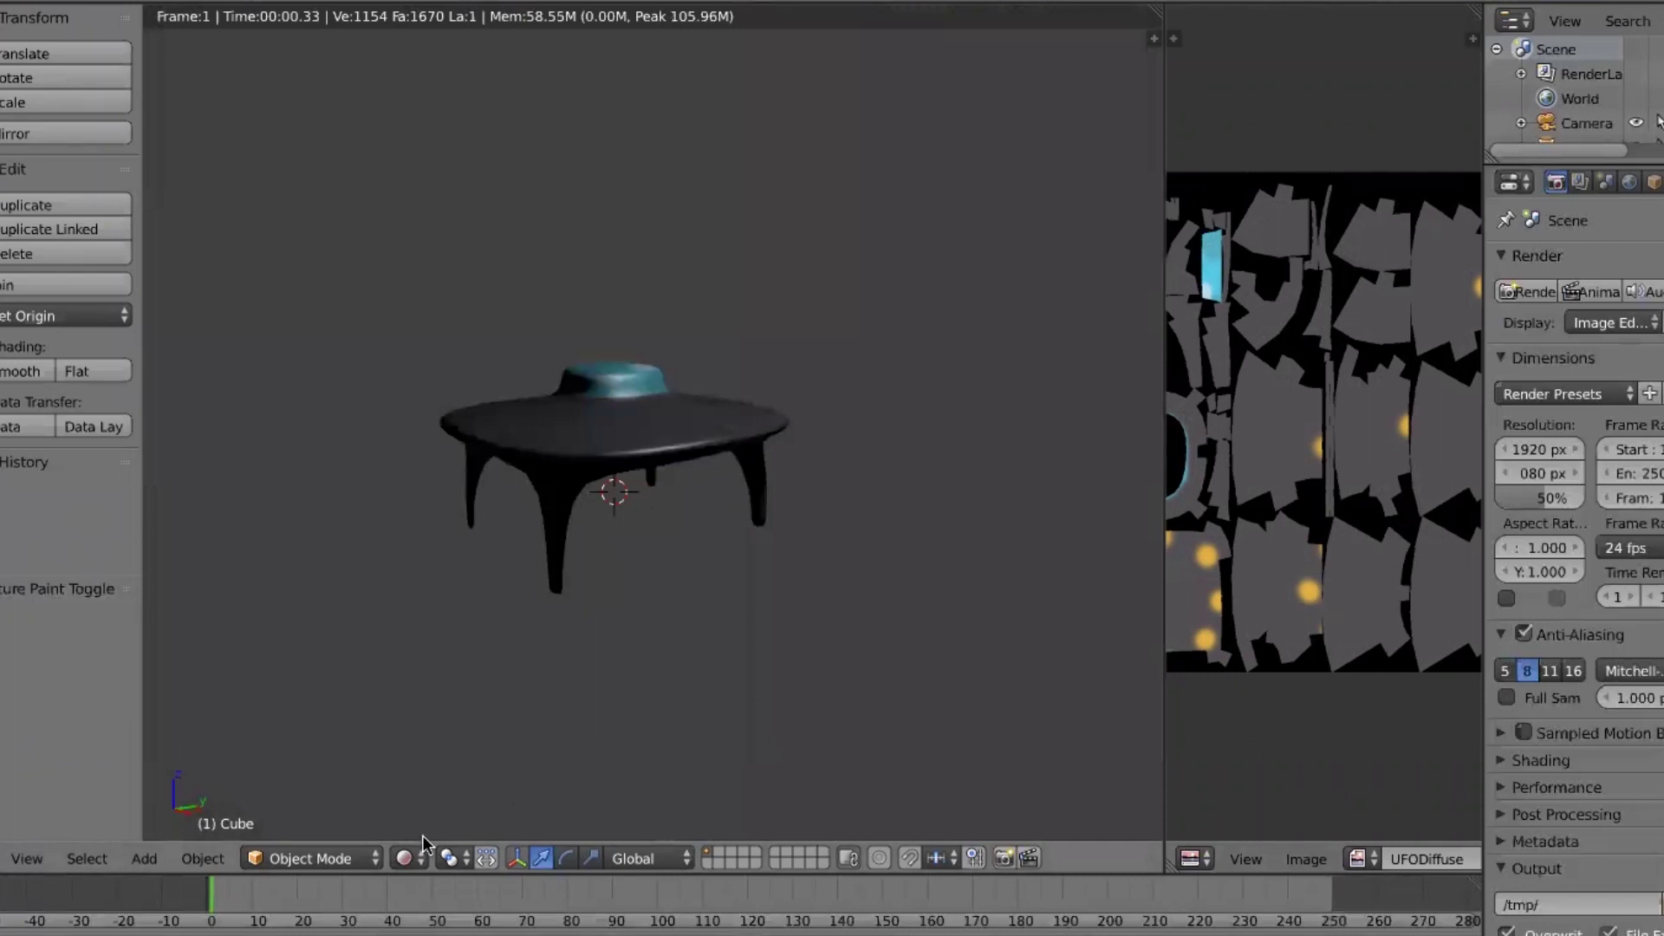
{"action": "left_click", "coordinate": [412, 856]}
{"action": "left_click", "coordinate": [444, 773]}
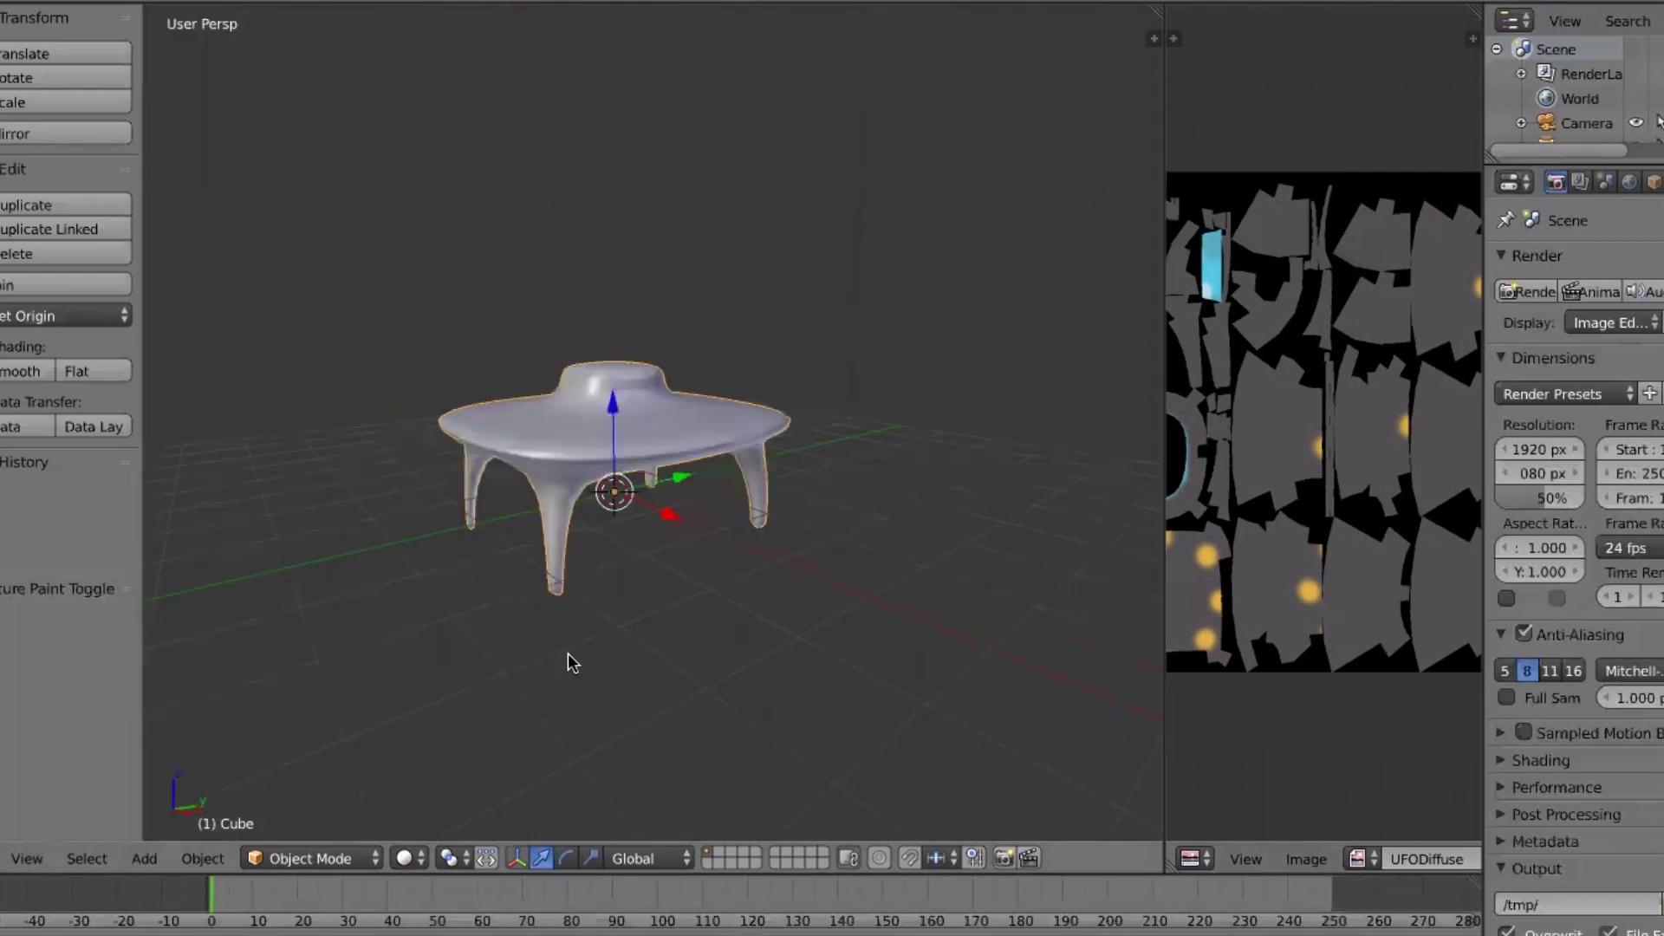
Switch the finished UFO model from Object Mode to Texture Paint mode
{"action": "left_click", "coordinate": [283, 858]}
{"action": "scroll", "coordinate": [459, 689], "scroll_direction": "down", "scroll_amount": 1}
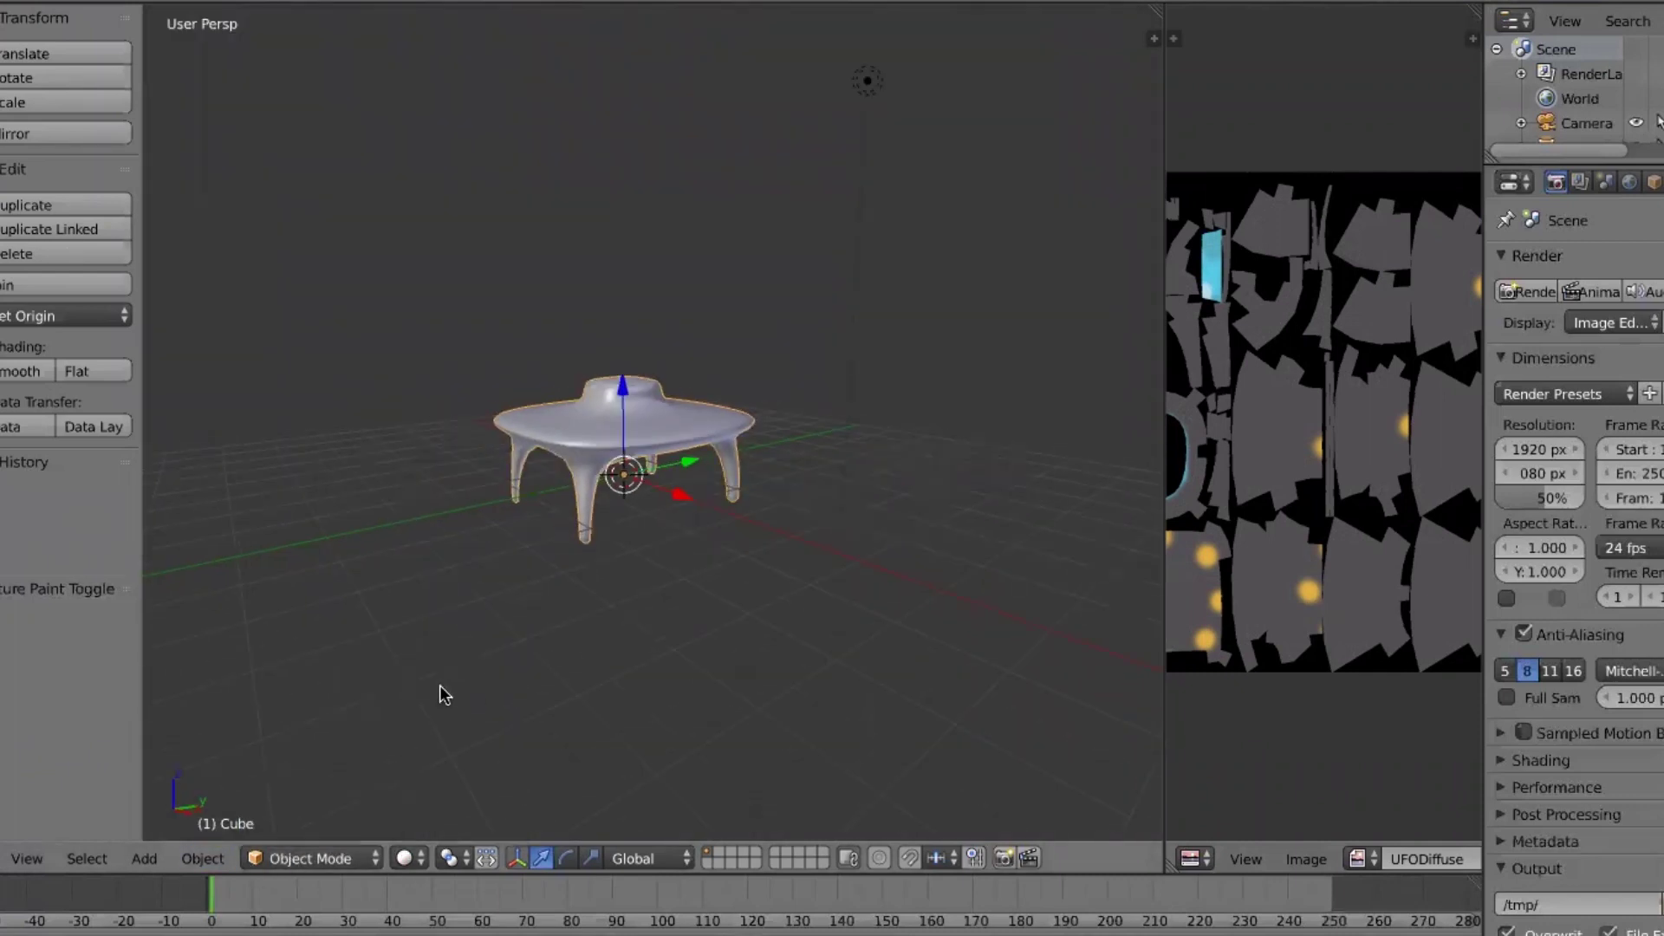
{"action": "left_click", "coordinate": [322, 857]}
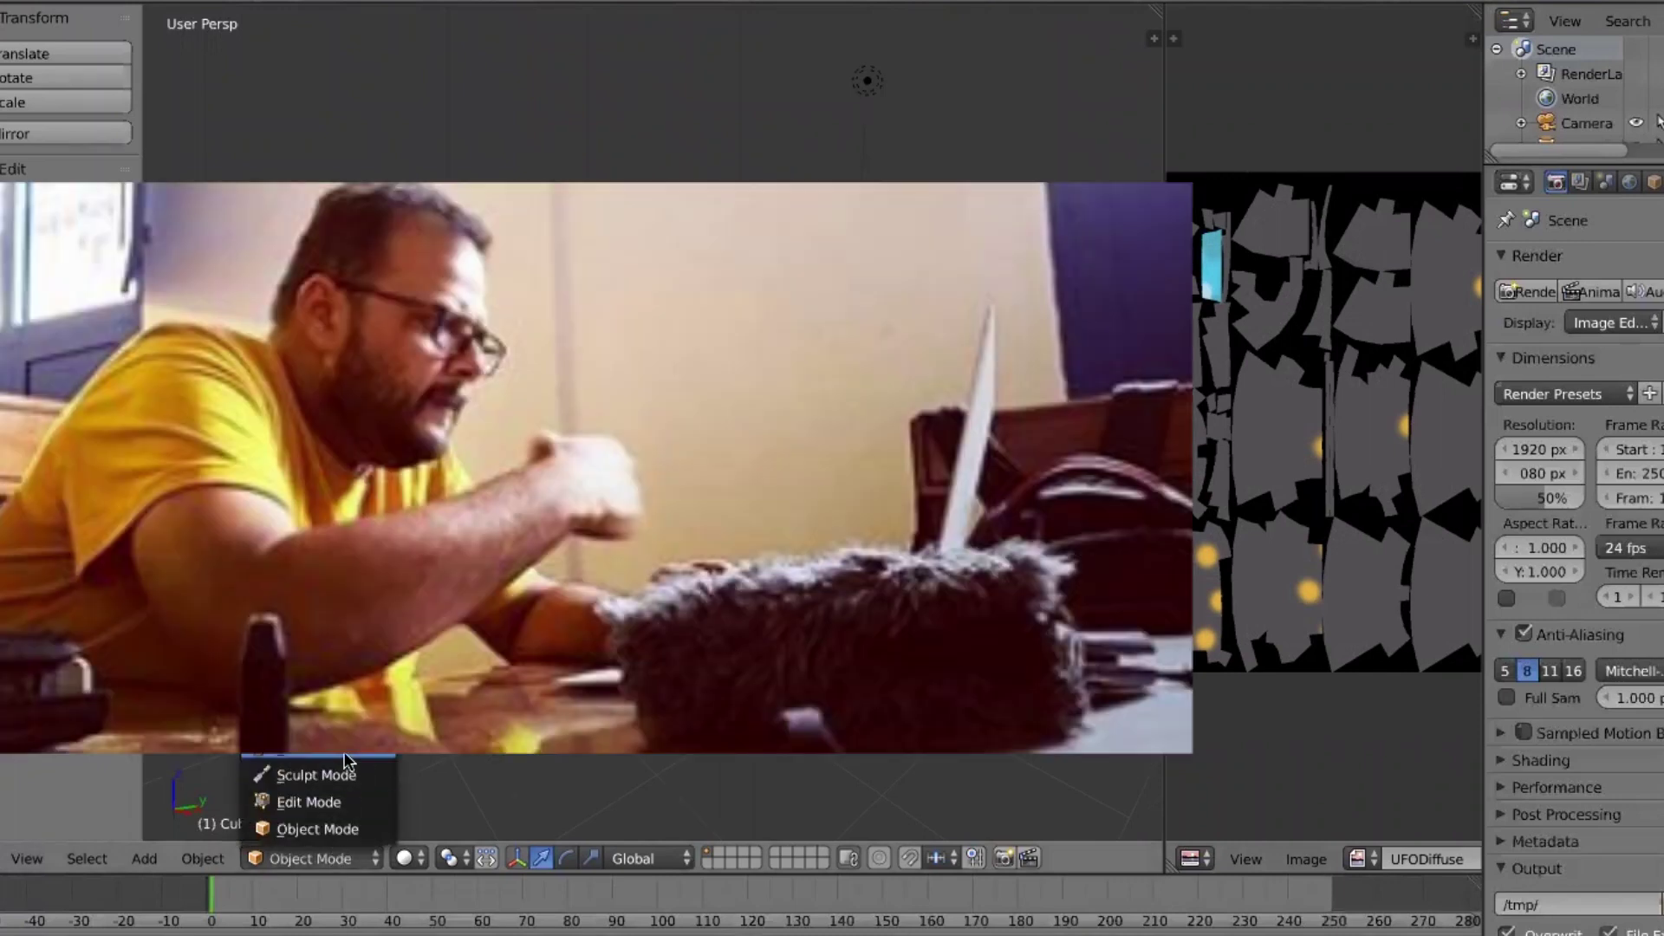
{"action": "left_click", "coordinate": [345, 752]}
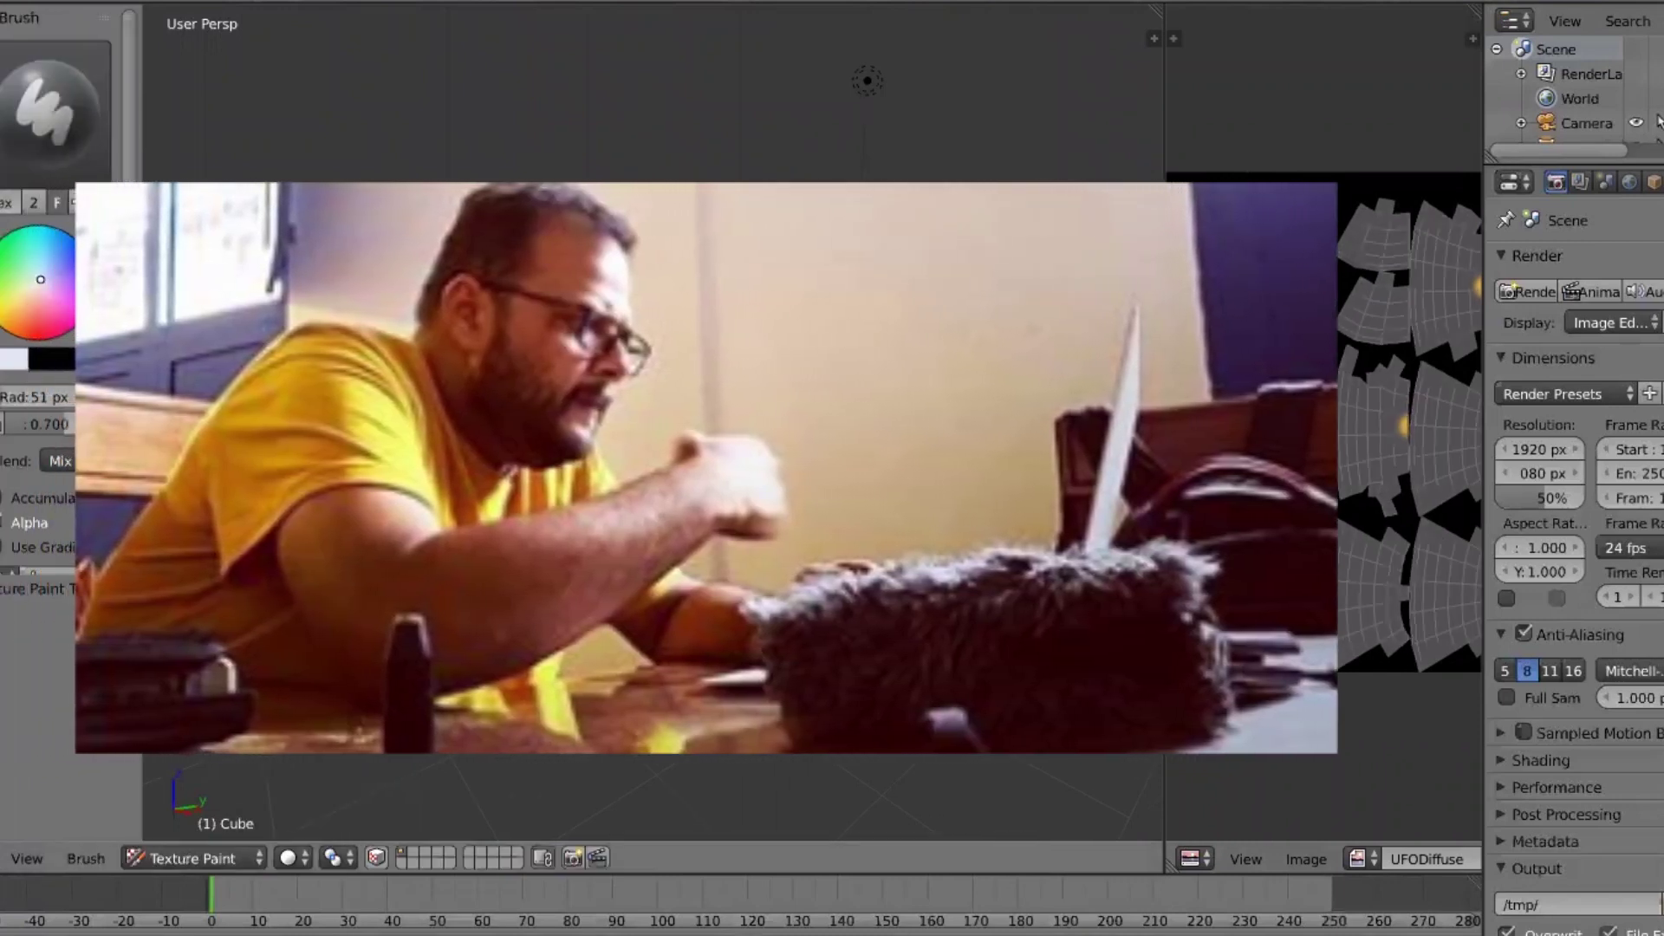
{"action": "scroll", "coordinate": [652, 420], "scroll_direction": "down", "scroll_amount": 1}
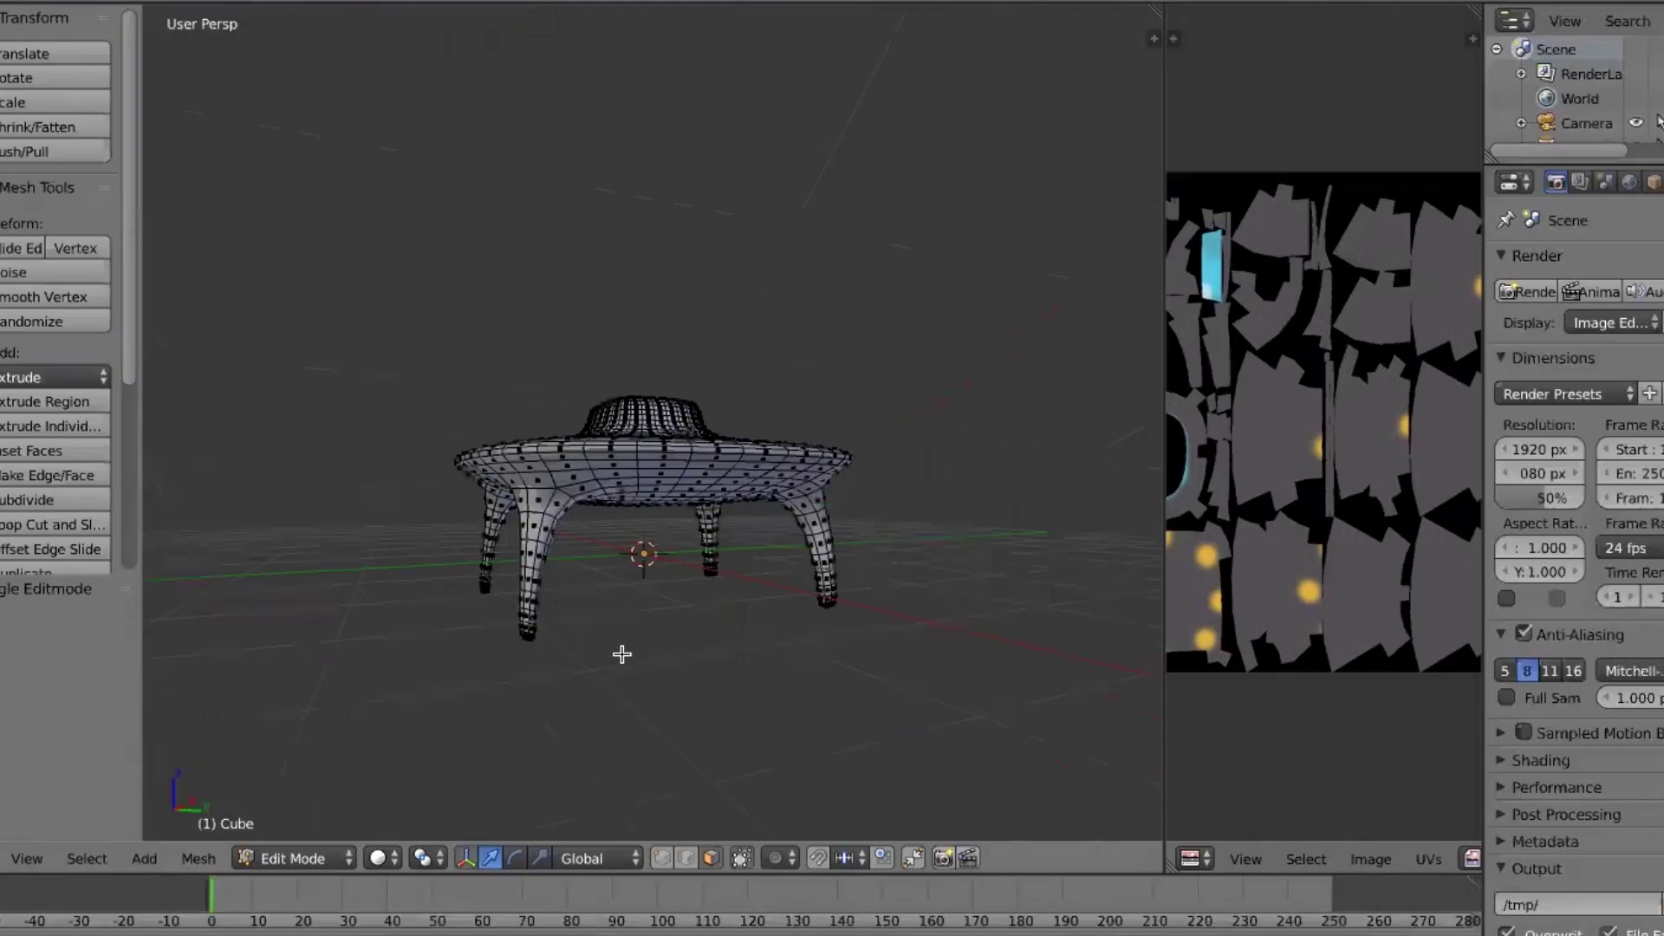
Examine the finished UFO's mesh from above and below in Edit Mode, and return to Object Mode
{"action": "middle_click_drag", "start_coordinate": [622, 655], "coordinate": [573, 664]}
{"action": "middle_click_drag", "start_coordinate": [501, 707], "coordinate": [461, 637]}
{"action": "middle_click_drag", "start_coordinate": [817, 403], "coordinate": [824, 528]}
{"action": "scroll", "coordinate": [809, 546], "scroll_direction": "down", "scroll_amount": 3}
{"action": "scroll", "coordinate": [823, 578], "scroll_direction": "up", "scroll_amount": 4}
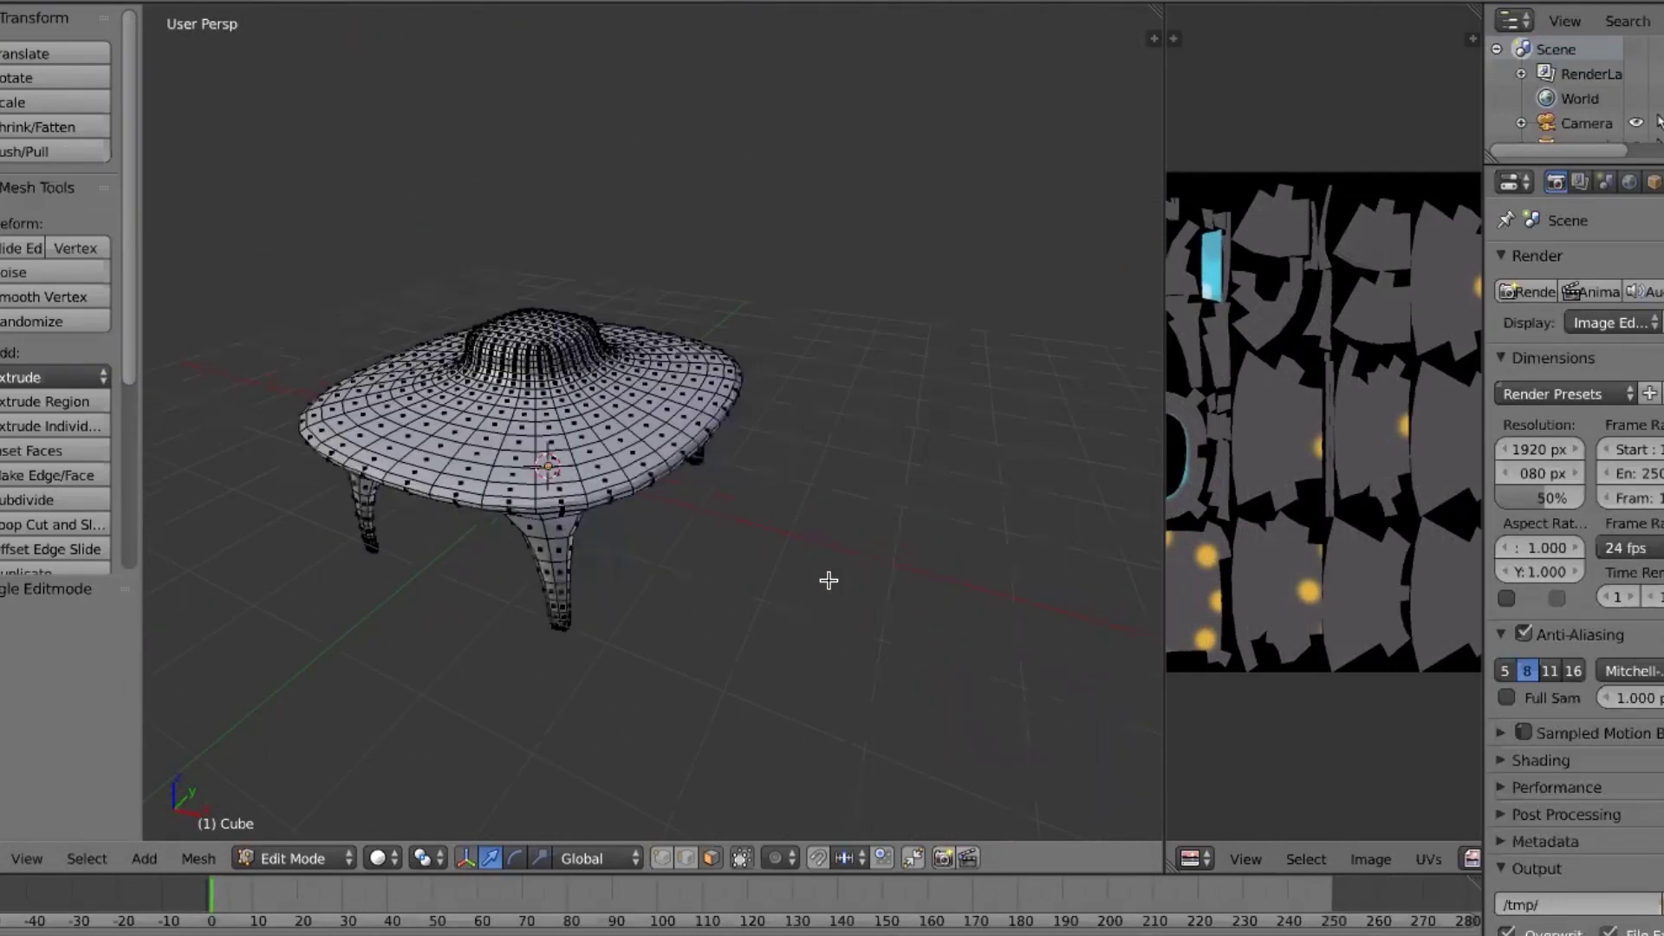
{"action": "middle_click_drag", "start_coordinate": [694, 490], "coordinate": [319, 828]}
{"action": "left_click", "coordinate": [295, 858]}
{"action": "left_click", "coordinate": [299, 825]}
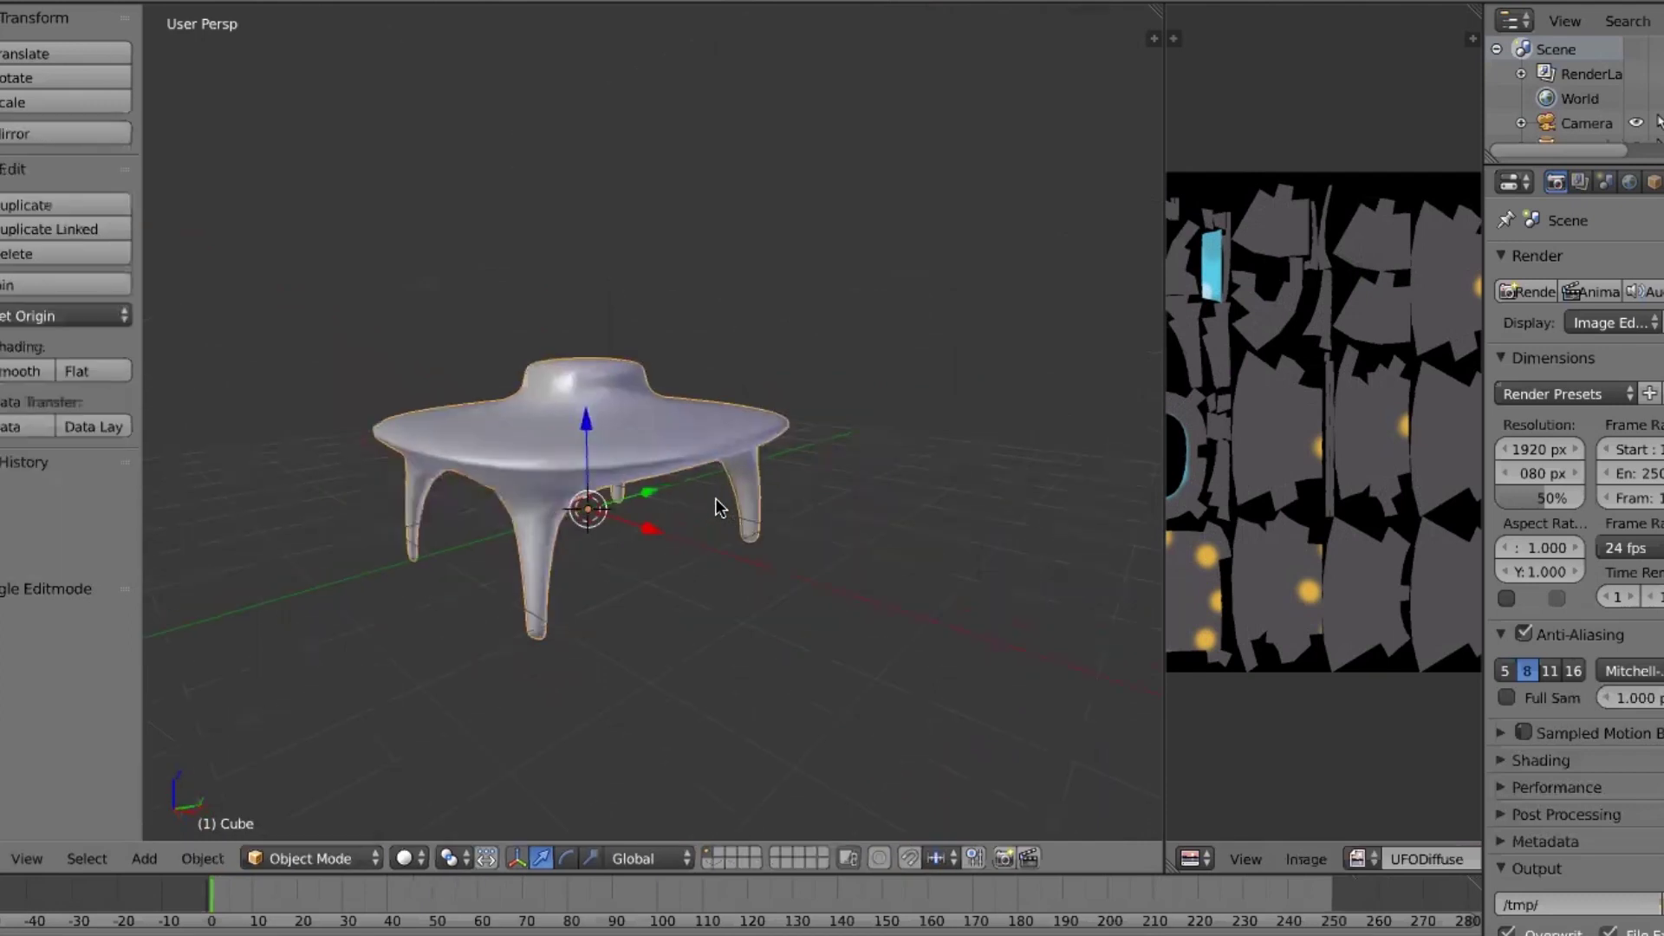
Deselect the UFO, add a cube mesh and move it about 5.1 units along the X axis
{"action": "scroll", "coordinate": [780, 531], "scroll_direction": "down", "scroll_amount": 4}
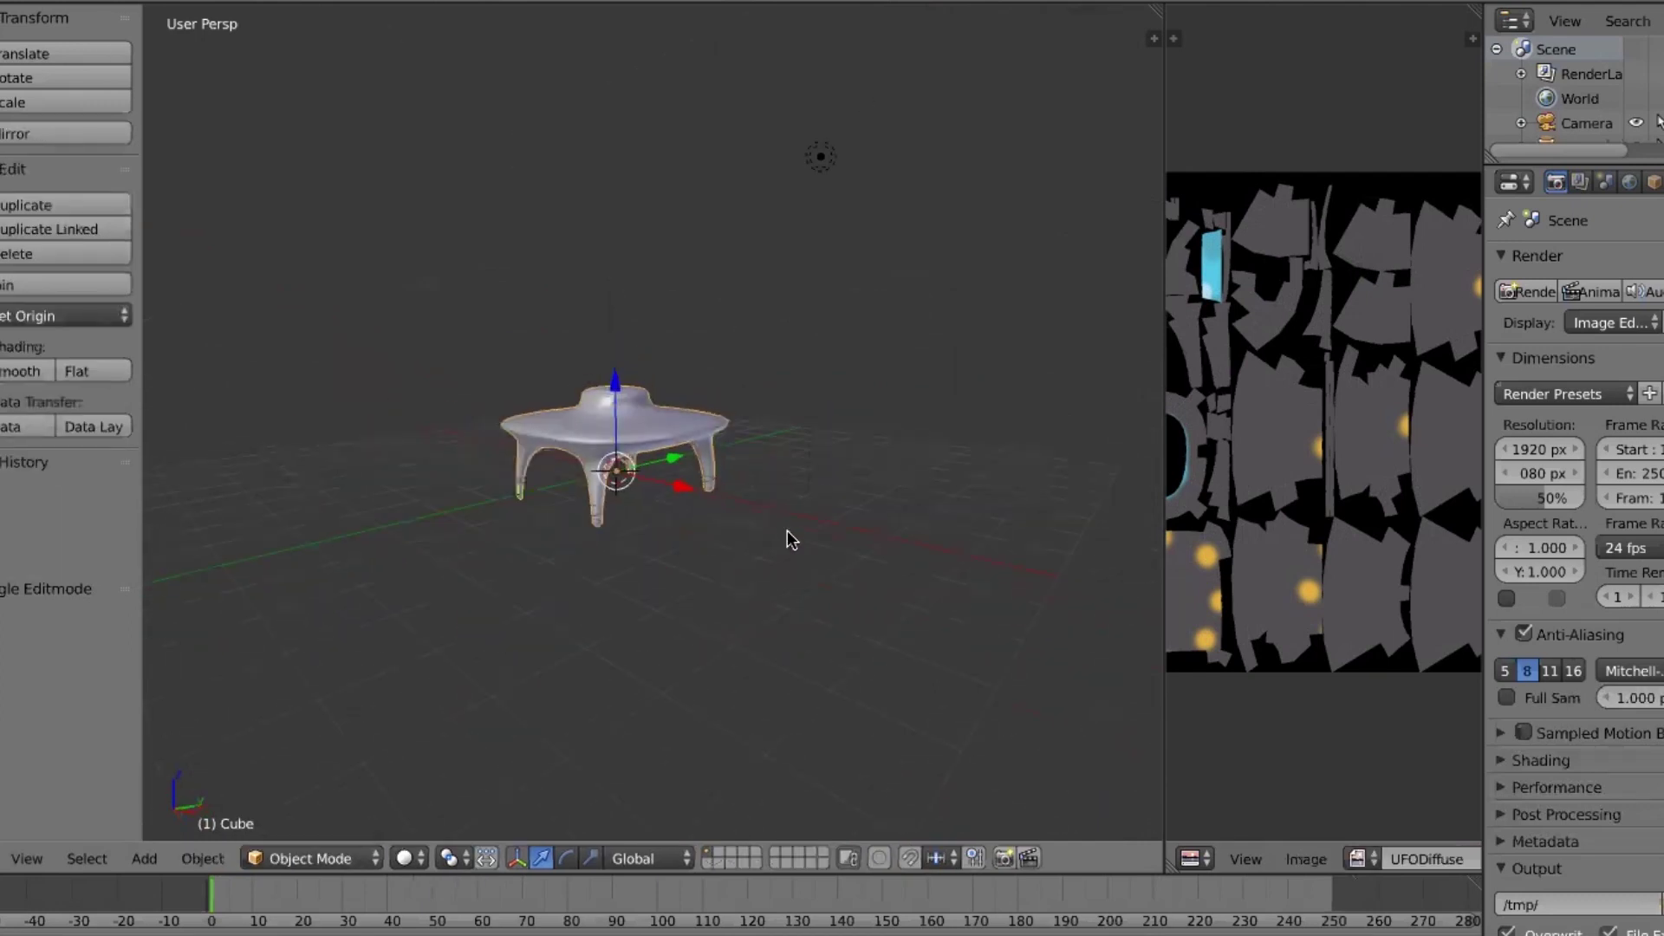
{"action": "middle_click_drag", "start_coordinate": [817, 525], "coordinate": [357, 372]}
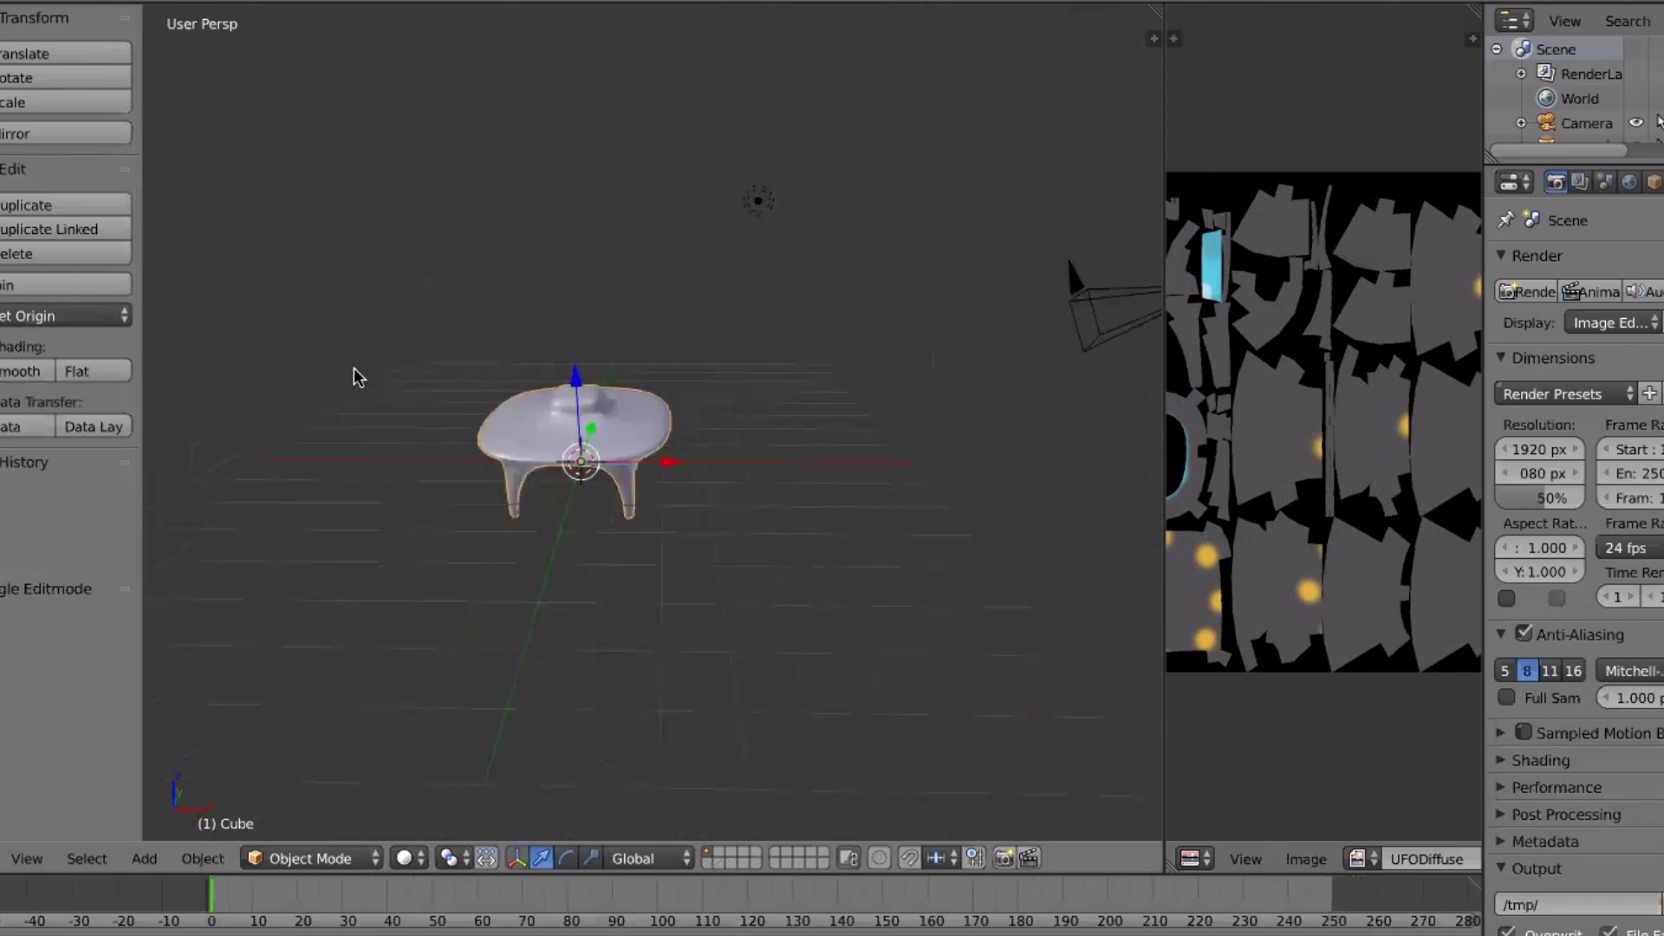
{"action": "key", "text": "a"}
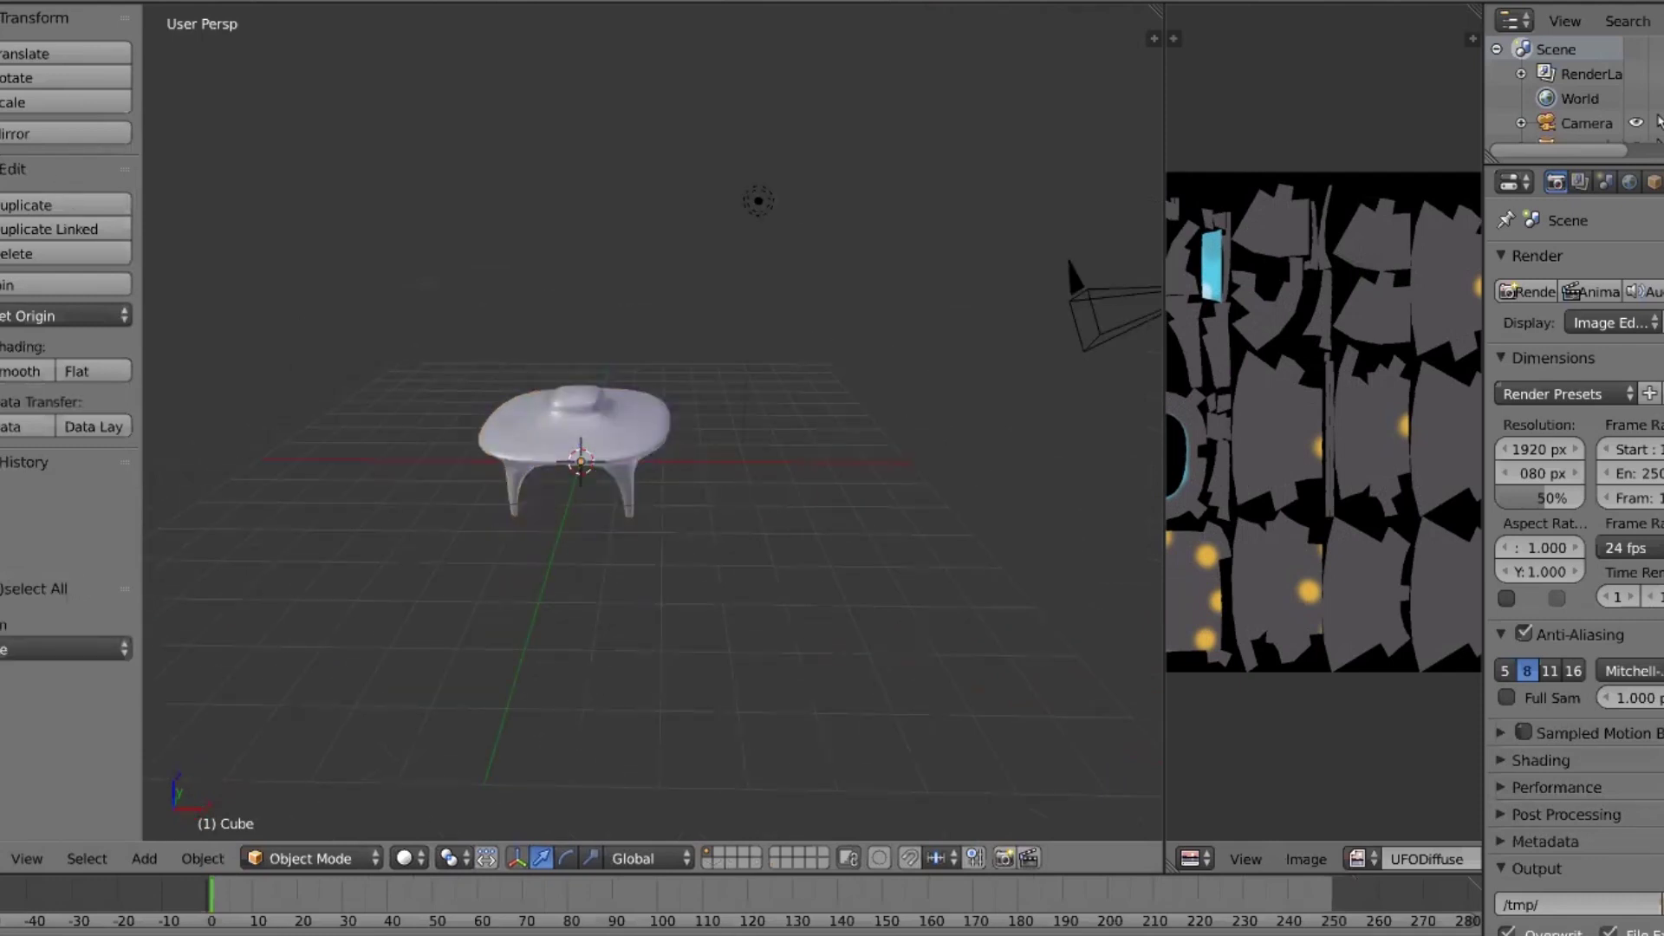
{"action": "left_click", "coordinate": [2, 94]}
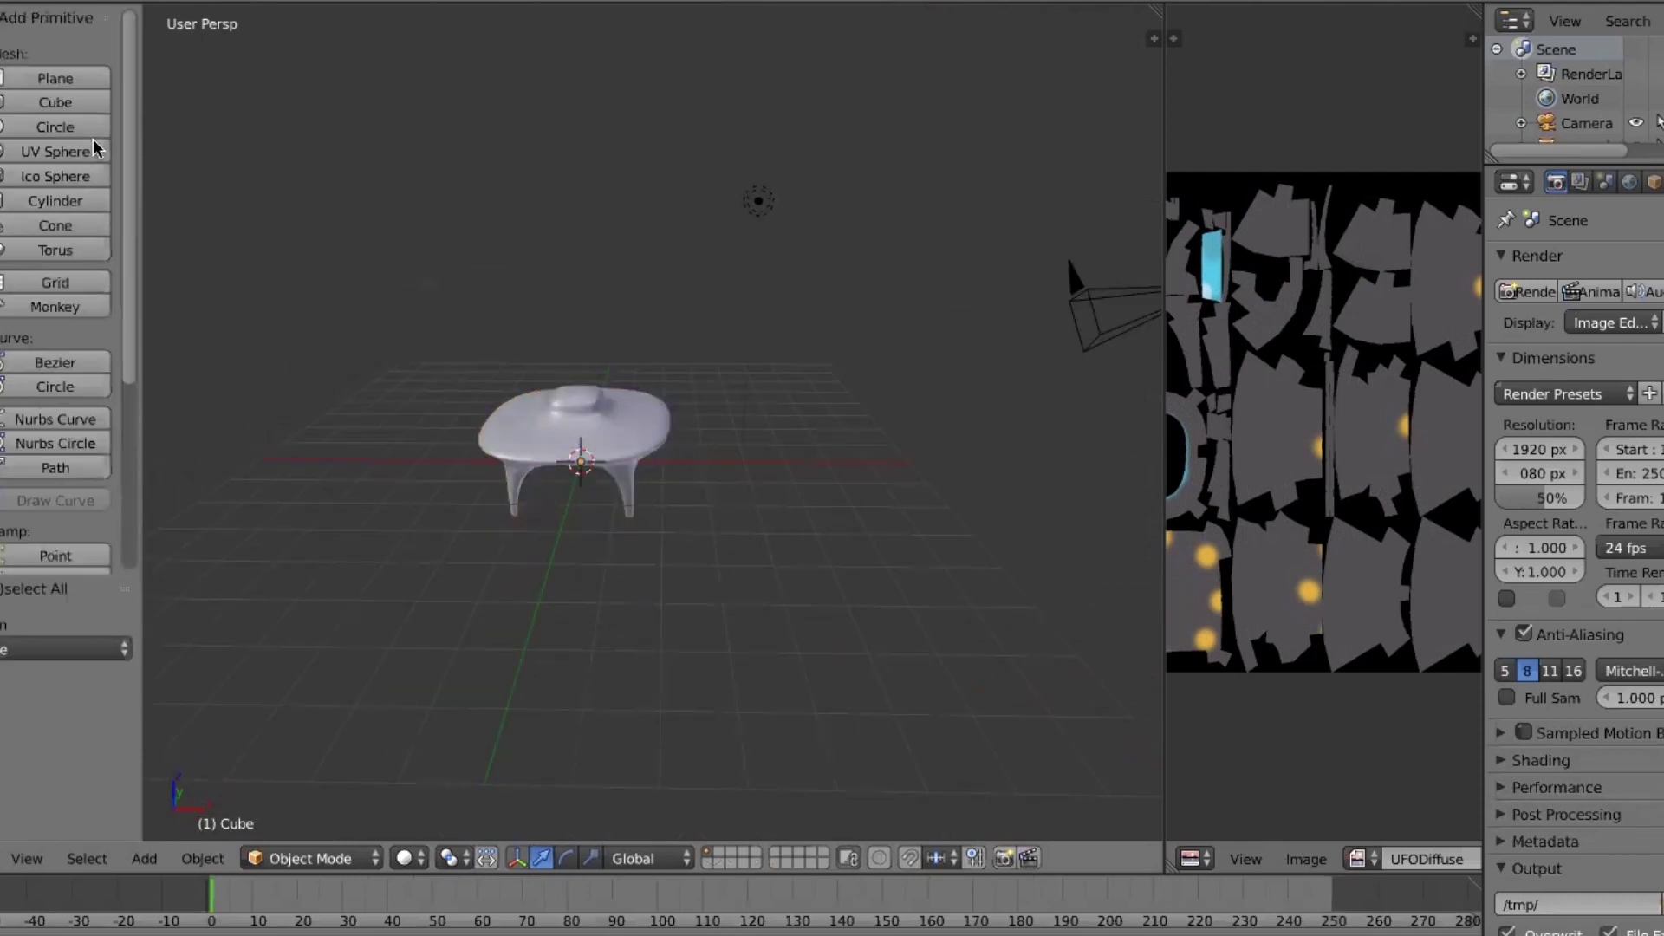
{"action": "left_click", "coordinate": [56, 103]}
{"action": "key", "text": "g"}
{"action": "key", "text": "x"}
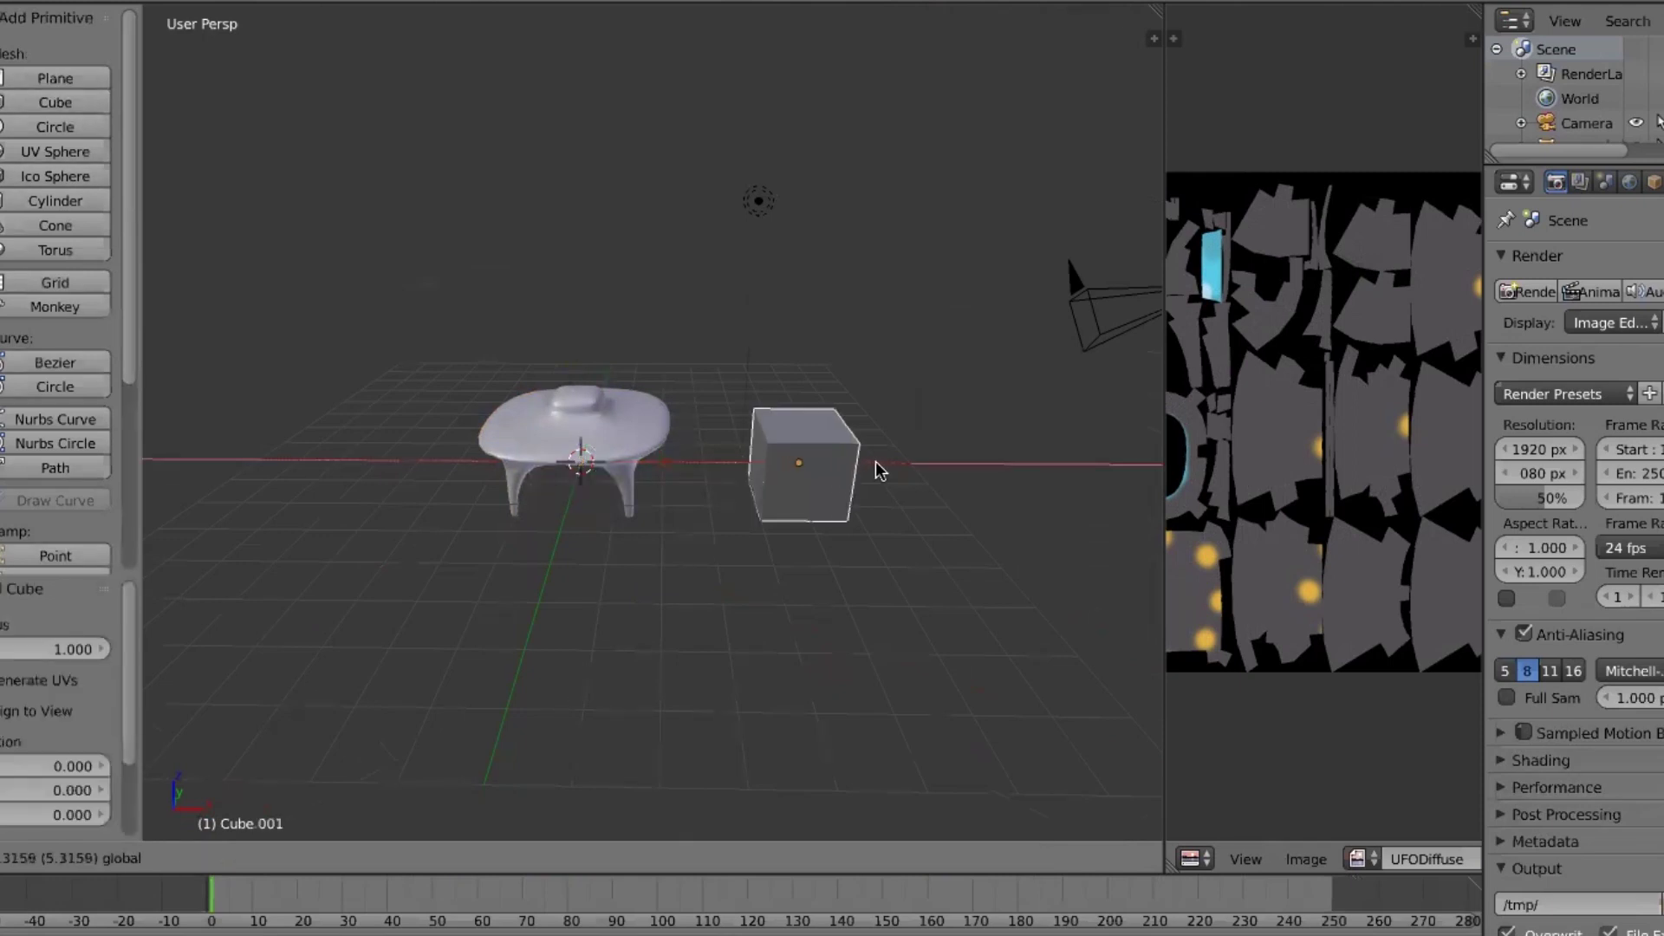
{"action": "left_click", "coordinate": [875, 469]}
In Edit Mode, move the cube's mesh about 1.6 units further along X and scale it to about 1.48
{"action": "left_click", "coordinate": [314, 858]}
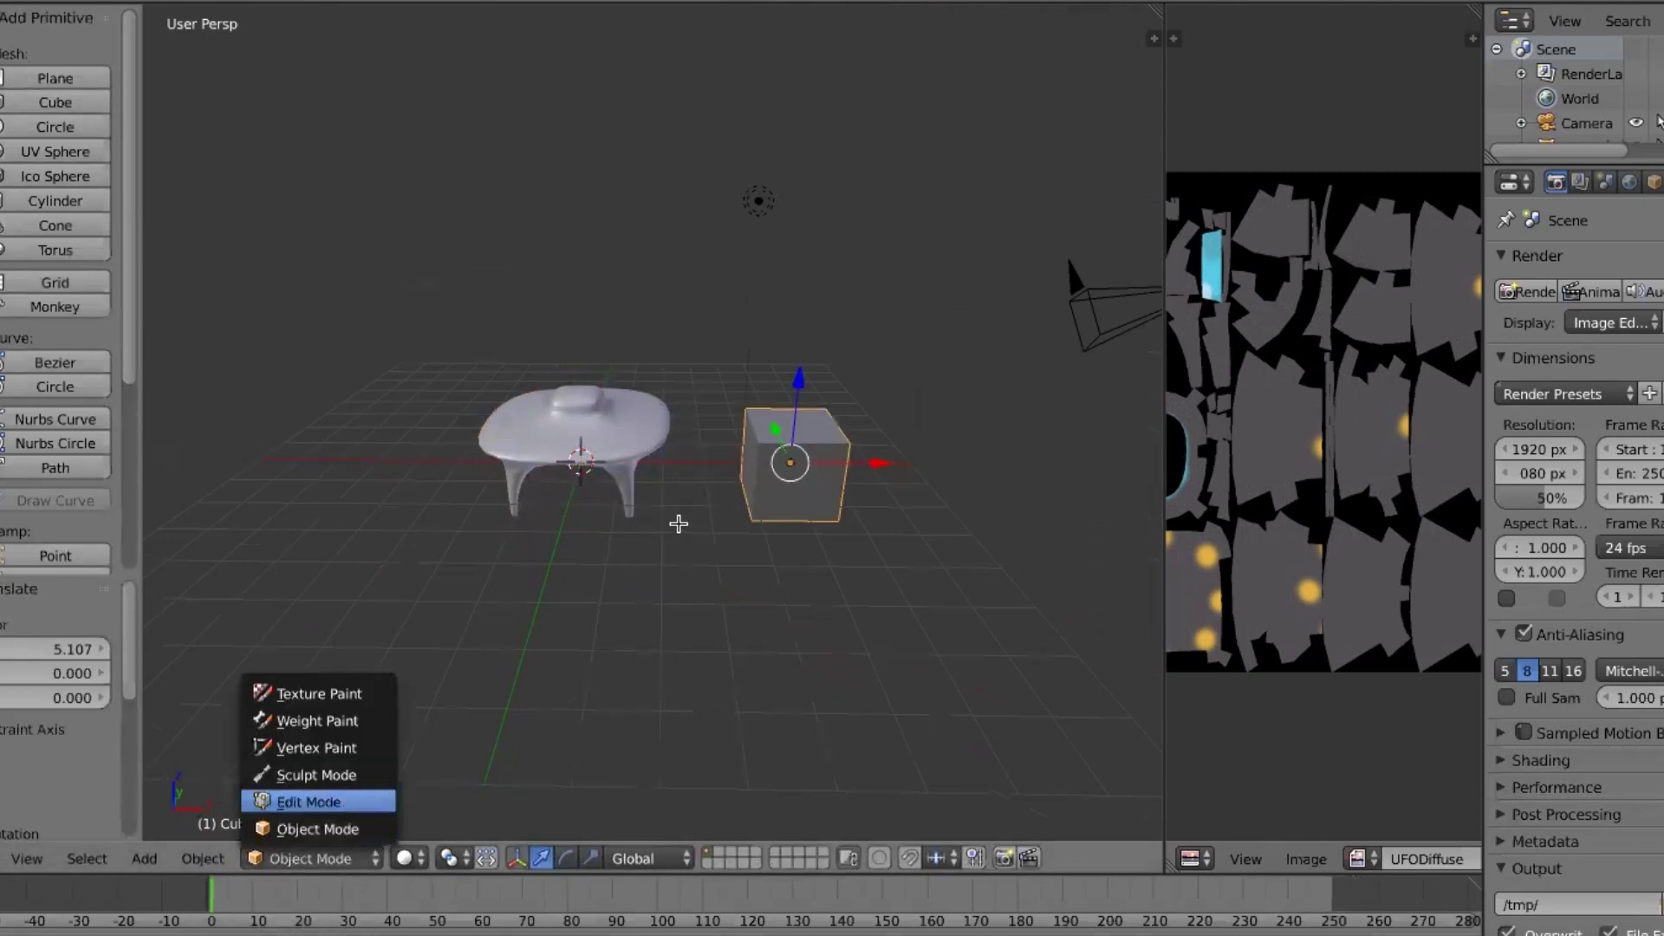
{"action": "left_click", "coordinate": [309, 802]}
{"action": "mouse_move", "coordinate": [894, 461]}
{"action": "left_mouse_down"}
{"action": "mouse_move", "coordinate": [949, 455]}
{"action": "mouse_move", "coordinate": [910, 461]}
{"action": "mouse_move", "coordinate": [870, 437]}
{"action": "left_mouse_up"}
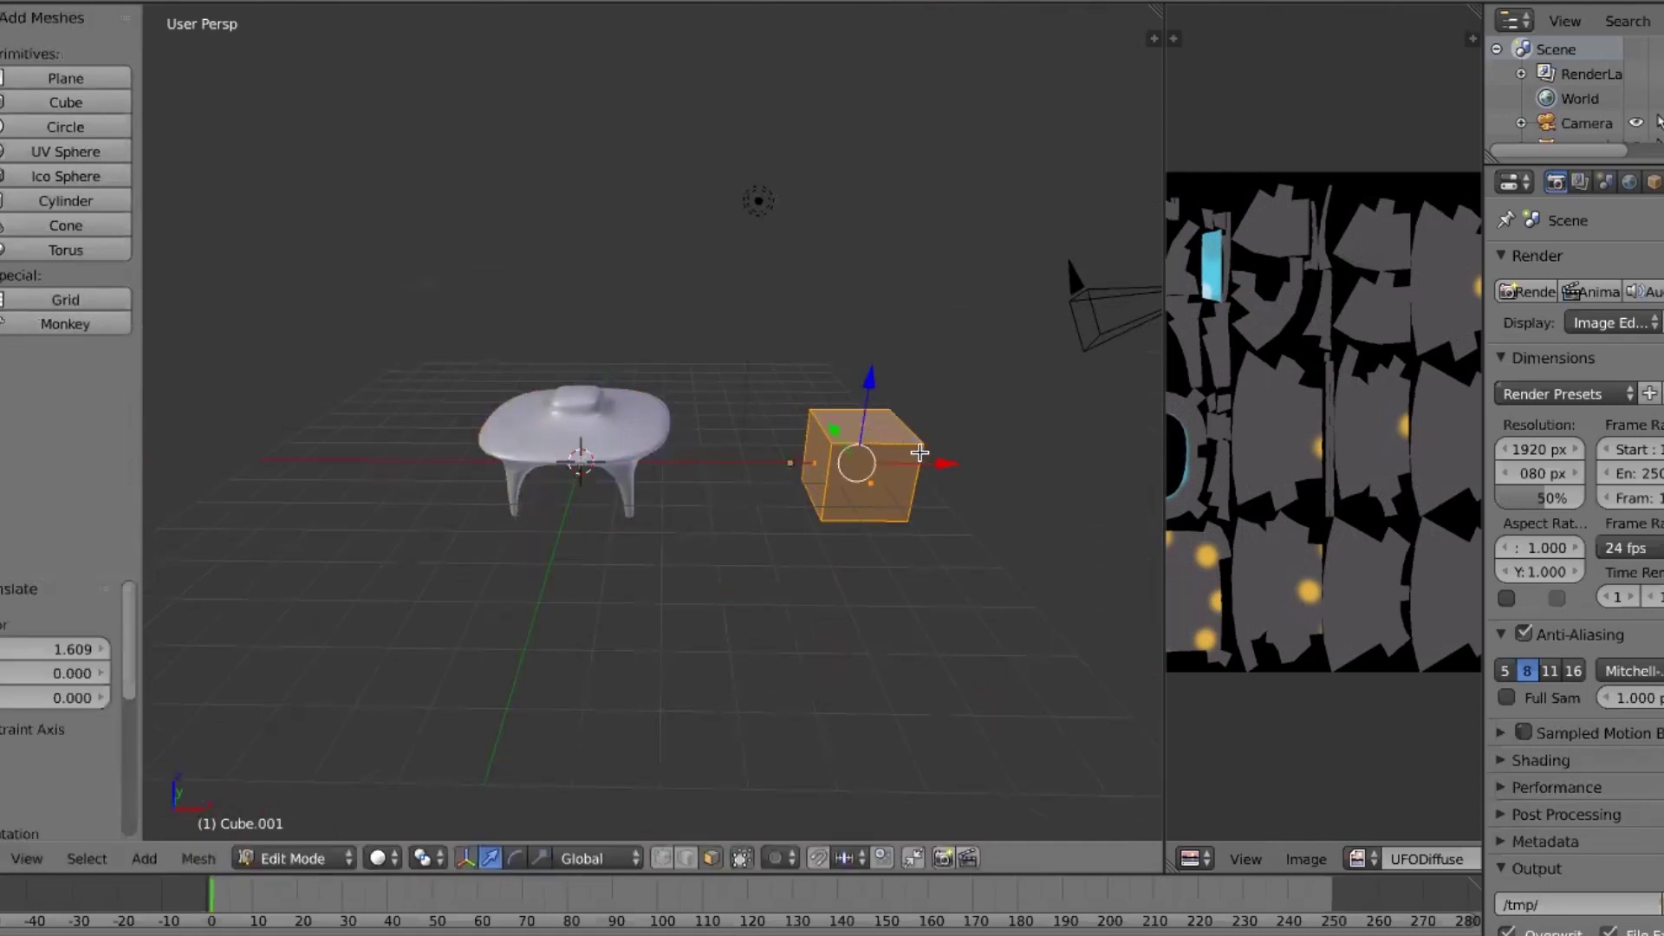
{"action": "key", "text": "s"}
{"action": "left_click", "coordinate": [904, 413]}
Extrude the cube's top face upward about 0.56 units, scale it to about 0.52, and extrude it again
{"action": "right_click", "coordinate": [905, 412]}
{"action": "key", "text": "e"}
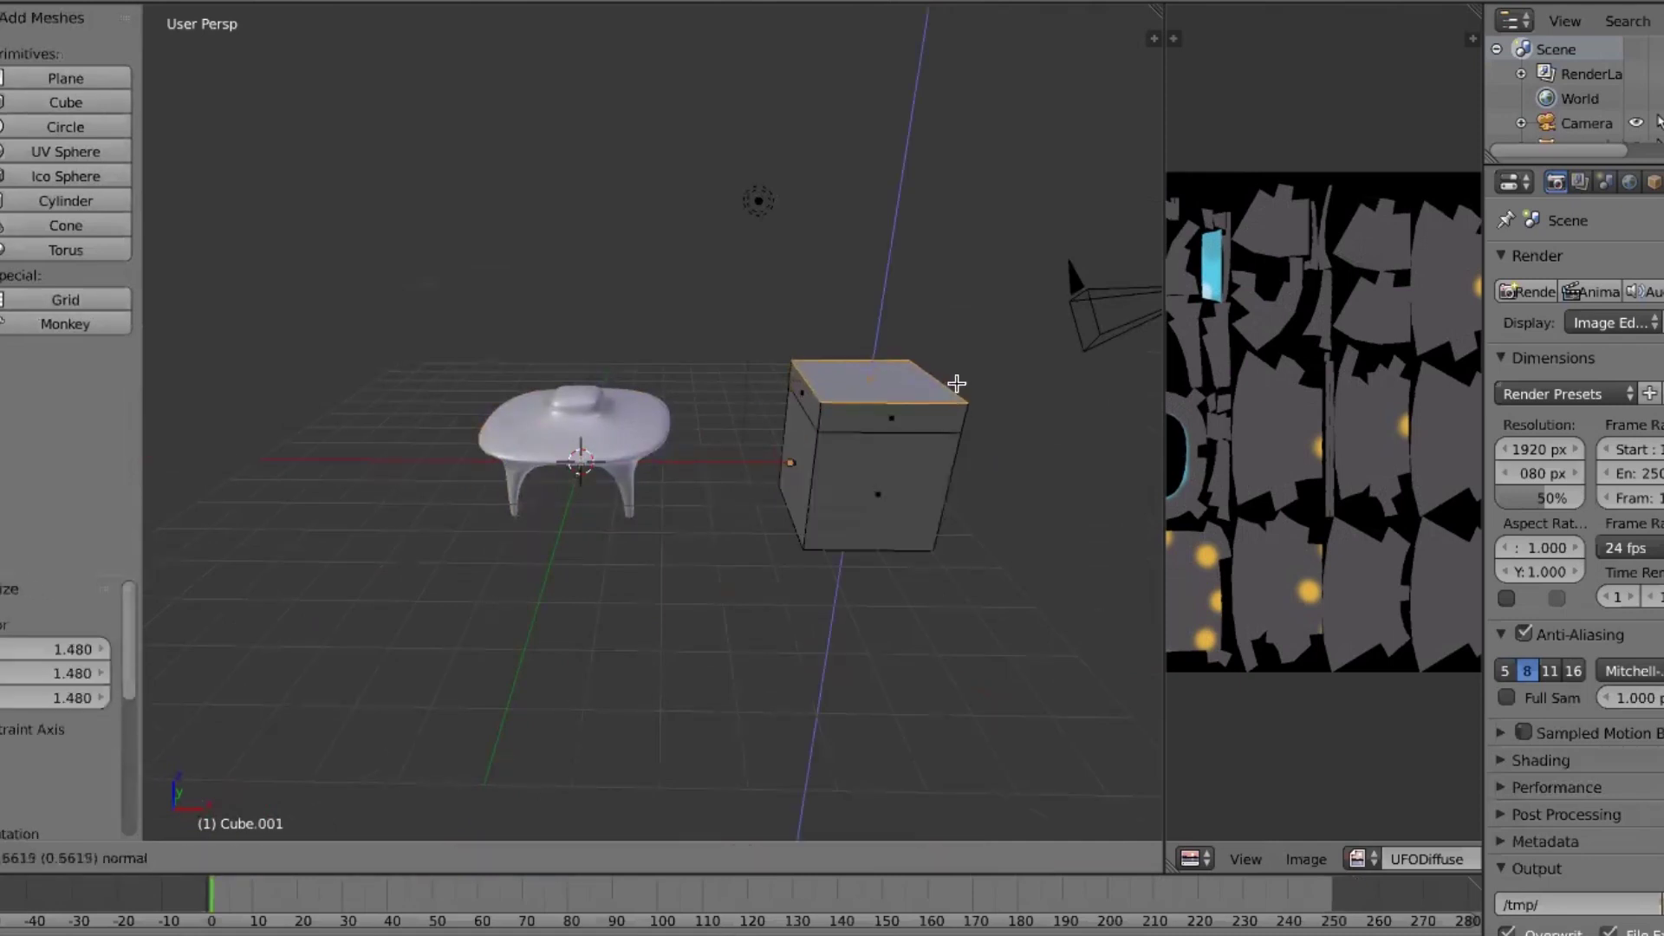
{"action": "left_click", "coordinate": [953, 383]}
{"action": "key", "text": "s"}
{"action": "left_click", "coordinate": [893, 379]}
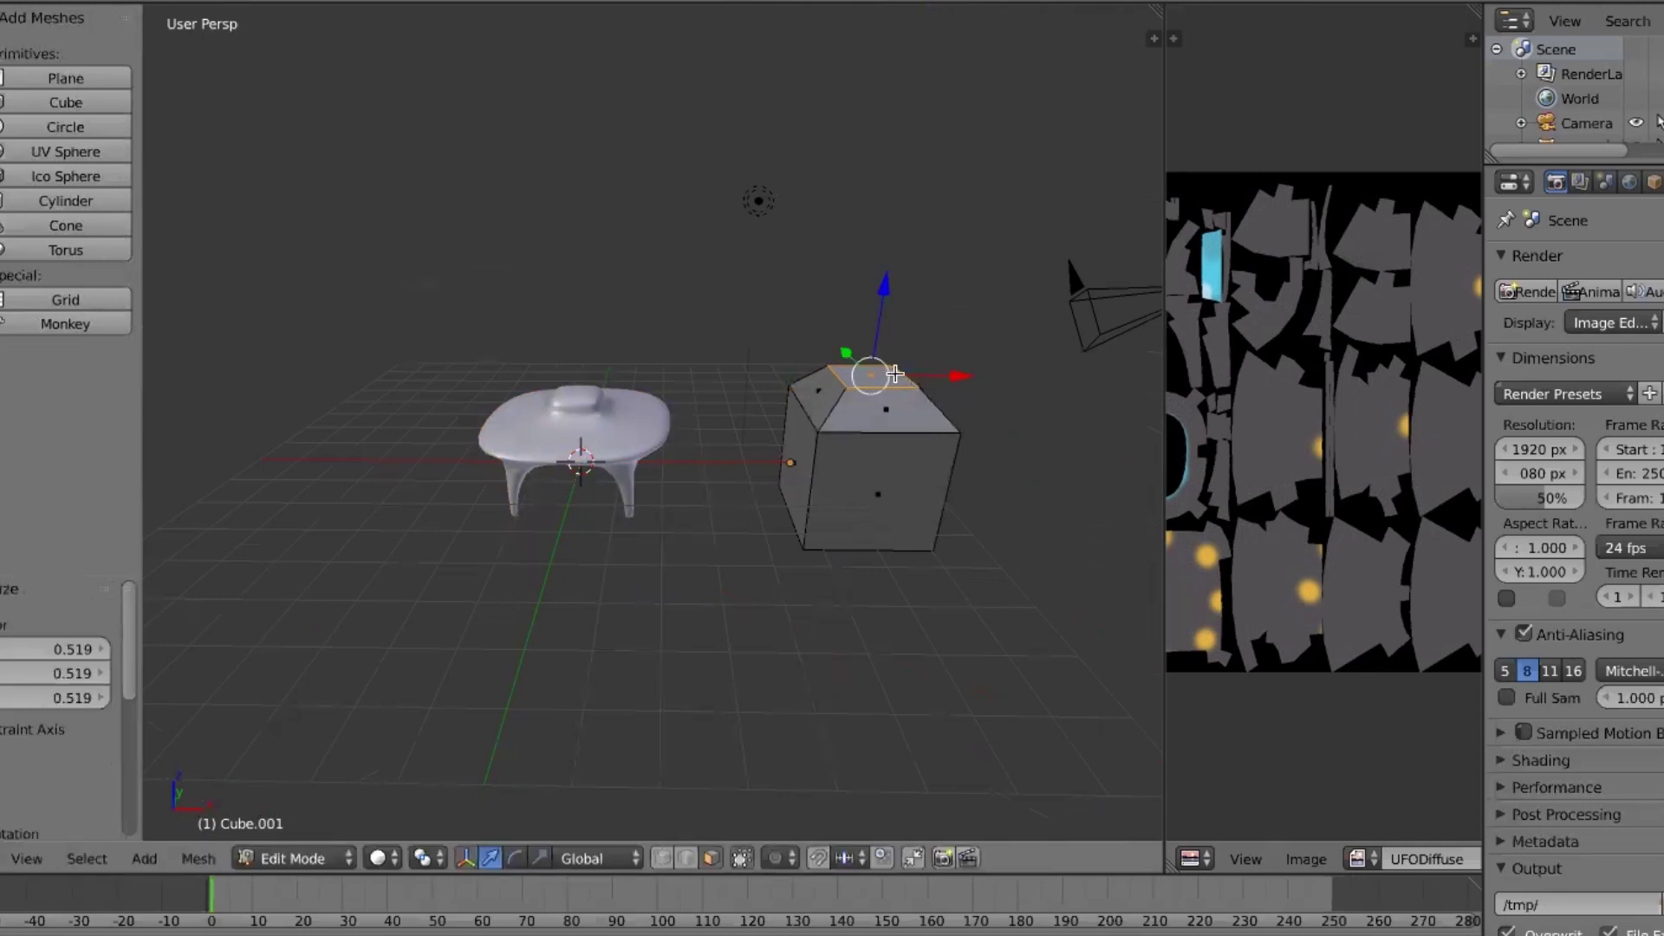
{"action": "key", "text": "e"}
{"action": "left_click", "coordinate": [893, 460]}
Select the bottom face and raise it along Z to make the body shallower
{"action": "scroll", "coordinate": [850, 492], "scroll_direction": "down", "scroll_amount": 2}
{"action": "right_click", "coordinate": [847, 487]}
{"action": "middle_click_drag", "start_coordinate": [878, 477], "coordinate": [765, 416]}
{"action": "right_click", "coordinate": [873, 508]}
{"action": "left_click_drag", "start_coordinate": [767, 393], "coordinate": [770, 345]}
{"action": "middle_click_drag", "start_coordinate": [828, 532], "coordinate": [792, 449]}
Select the entire stepped cube mesh, subdivide it, and smooth its vertices repeatedly
{"action": "key", "text": "a"}
{"action": "key", "text": "a"}
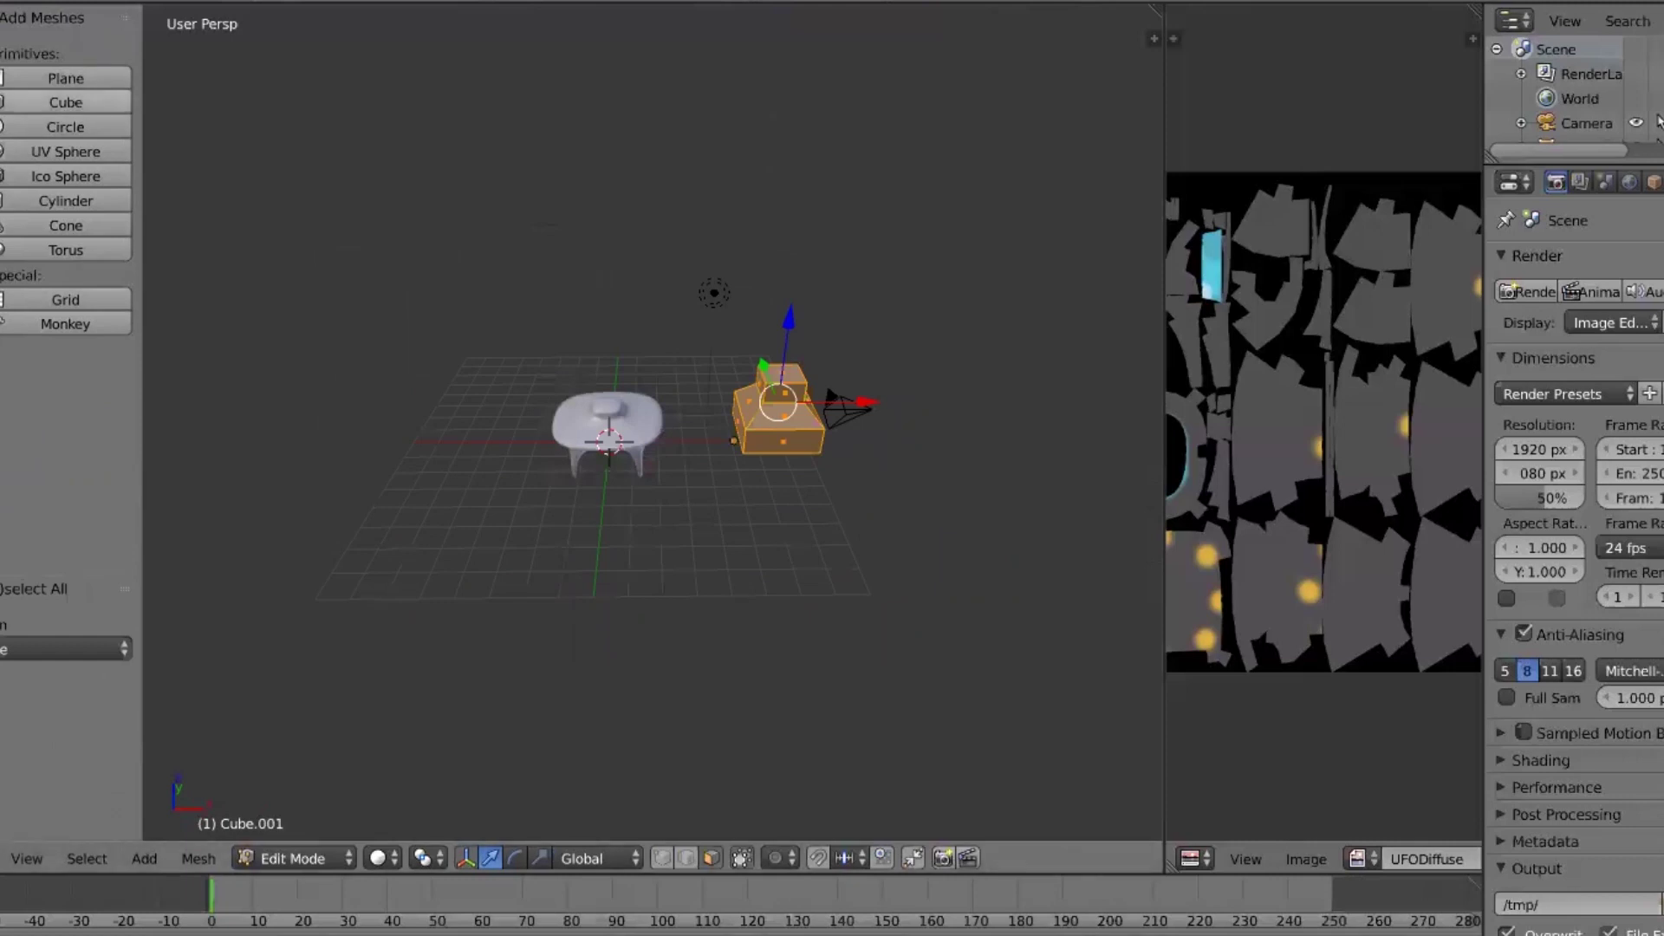
{"action": "scroll", "coordinate": [12, 440], "scroll_direction": "up", "scroll_amount": 1, "text": "ctrl"}
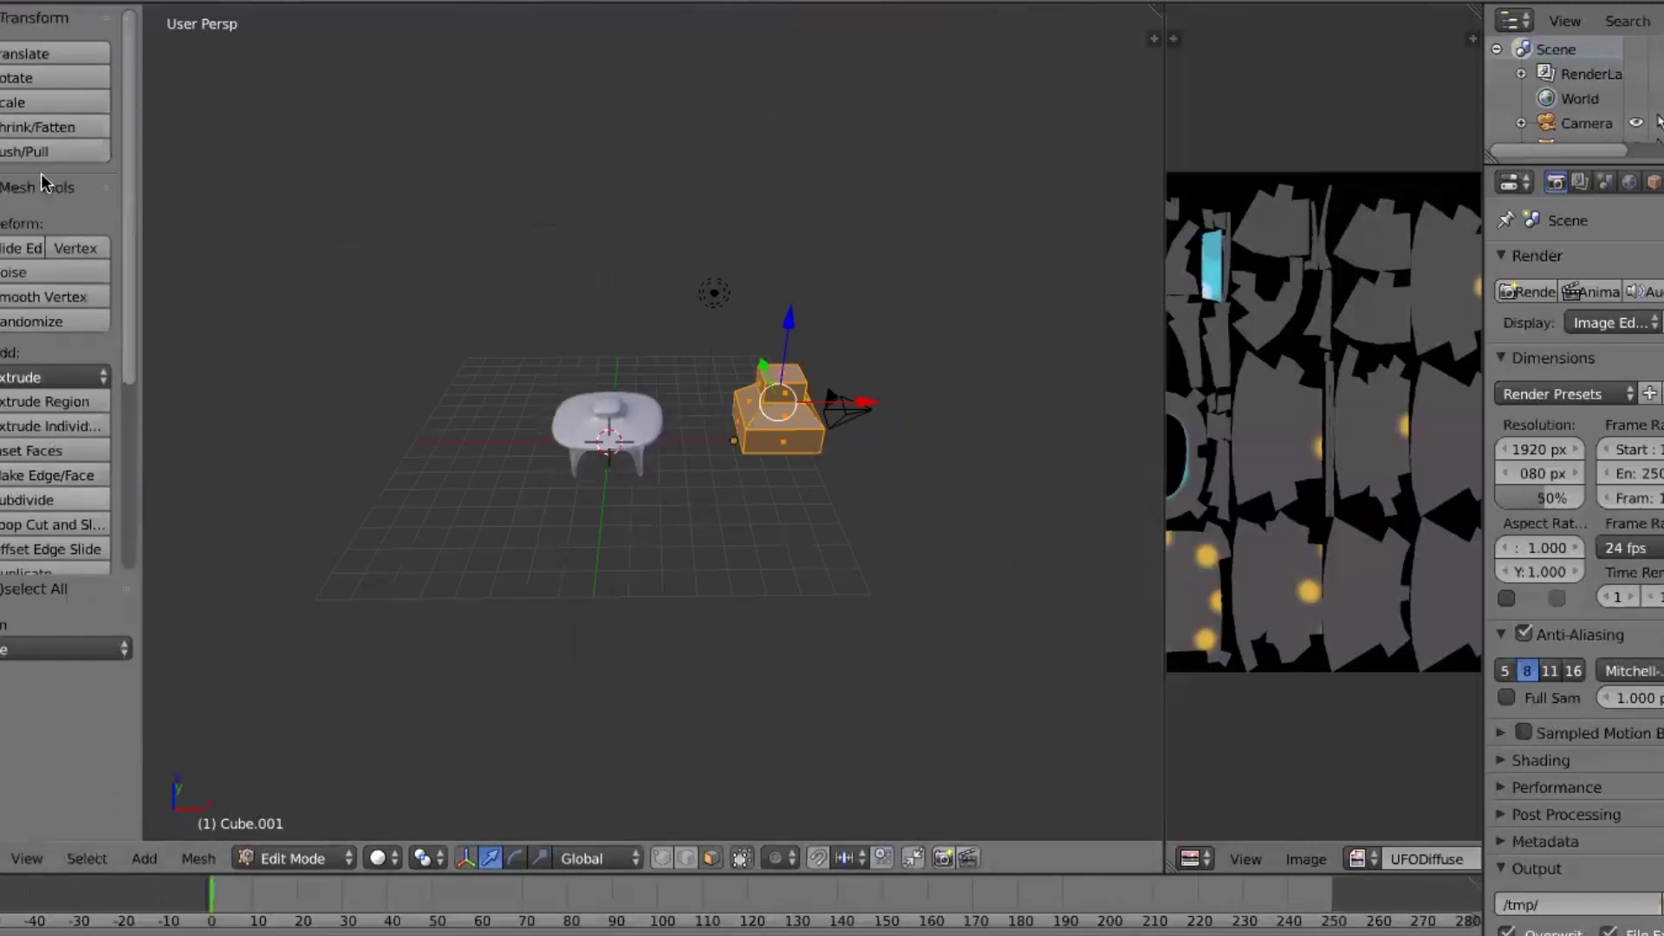
{"action": "left_click", "coordinate": [55, 494]}
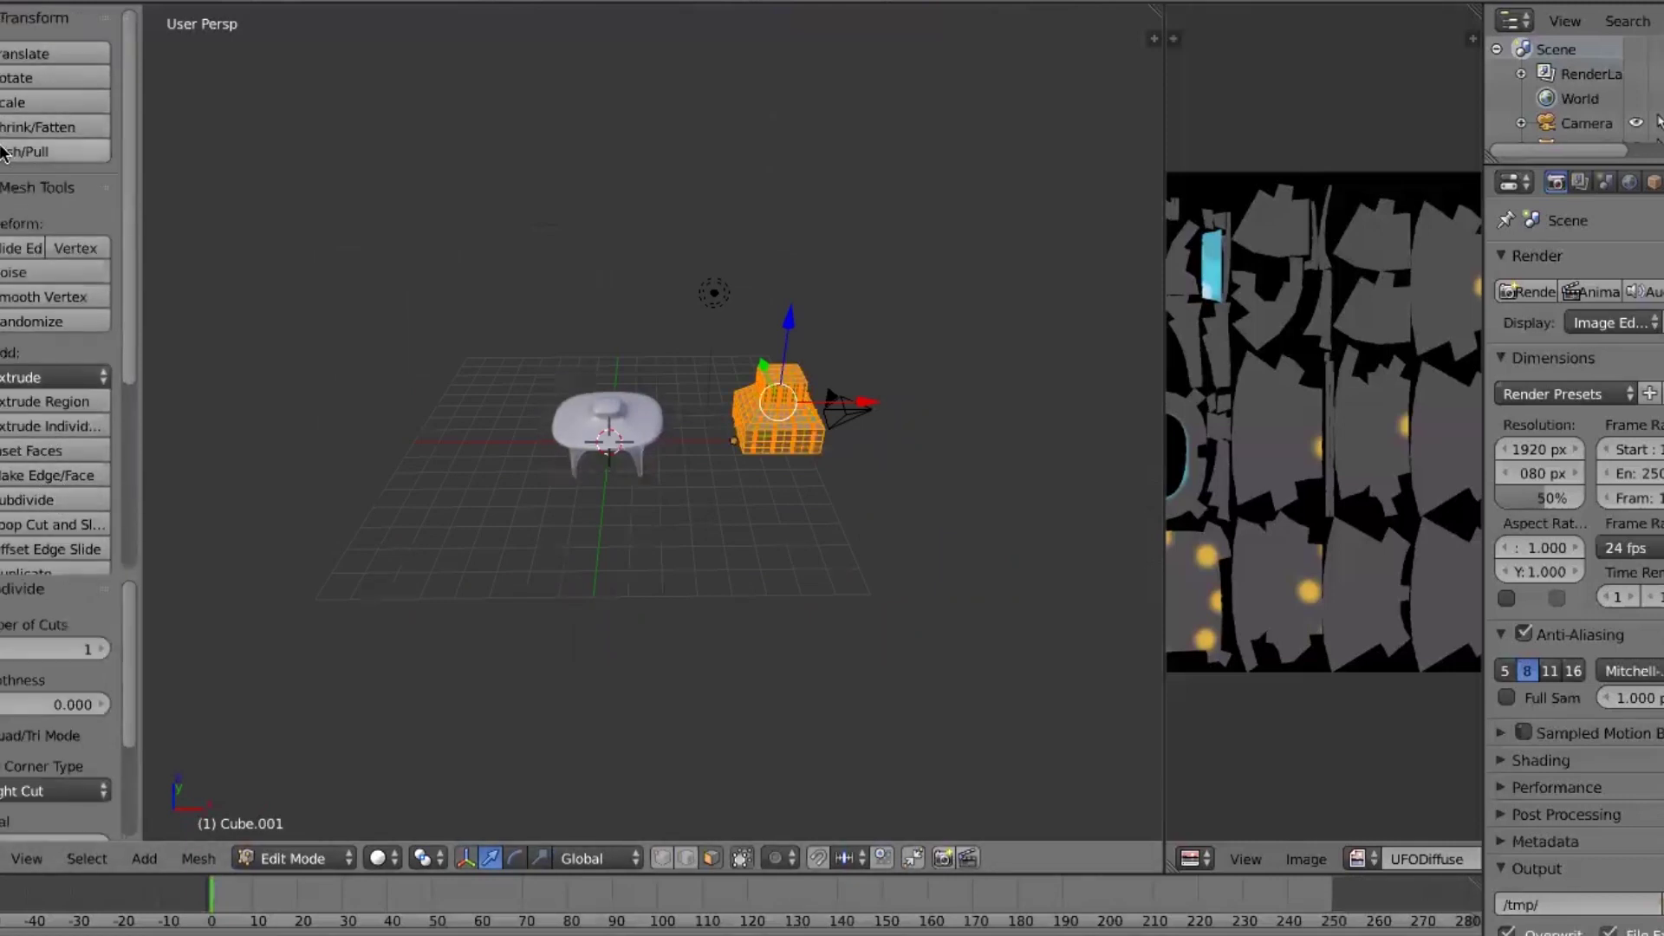
{"action": "left_click", "coordinate": [54, 300]}
{"action": "key", "text": "shift+r"}
{"action": "key", "text": "shift+r"}
{"action": "key", "text": "shift+r"}
Flatten the smoothed mesh along Z to about 0.36 and scale it uniformly to about 1.63
{"action": "scroll", "coordinate": [896, 526], "scroll_direction": "up", "scroll_amount": 4}
{"action": "middle_click_drag", "start_coordinate": [895, 526], "coordinate": [1058, 445]}
{"action": "key", "text": "s"}
{"action": "key", "text": "z"}
{"action": "left_click", "coordinate": [979, 473]}
{"action": "scroll", "coordinate": [977, 483], "scroll_direction": "up", "scroll_amount": 1}
{"action": "scroll", "coordinate": [996, 453], "scroll_direction": "down", "scroll_amount": 2}
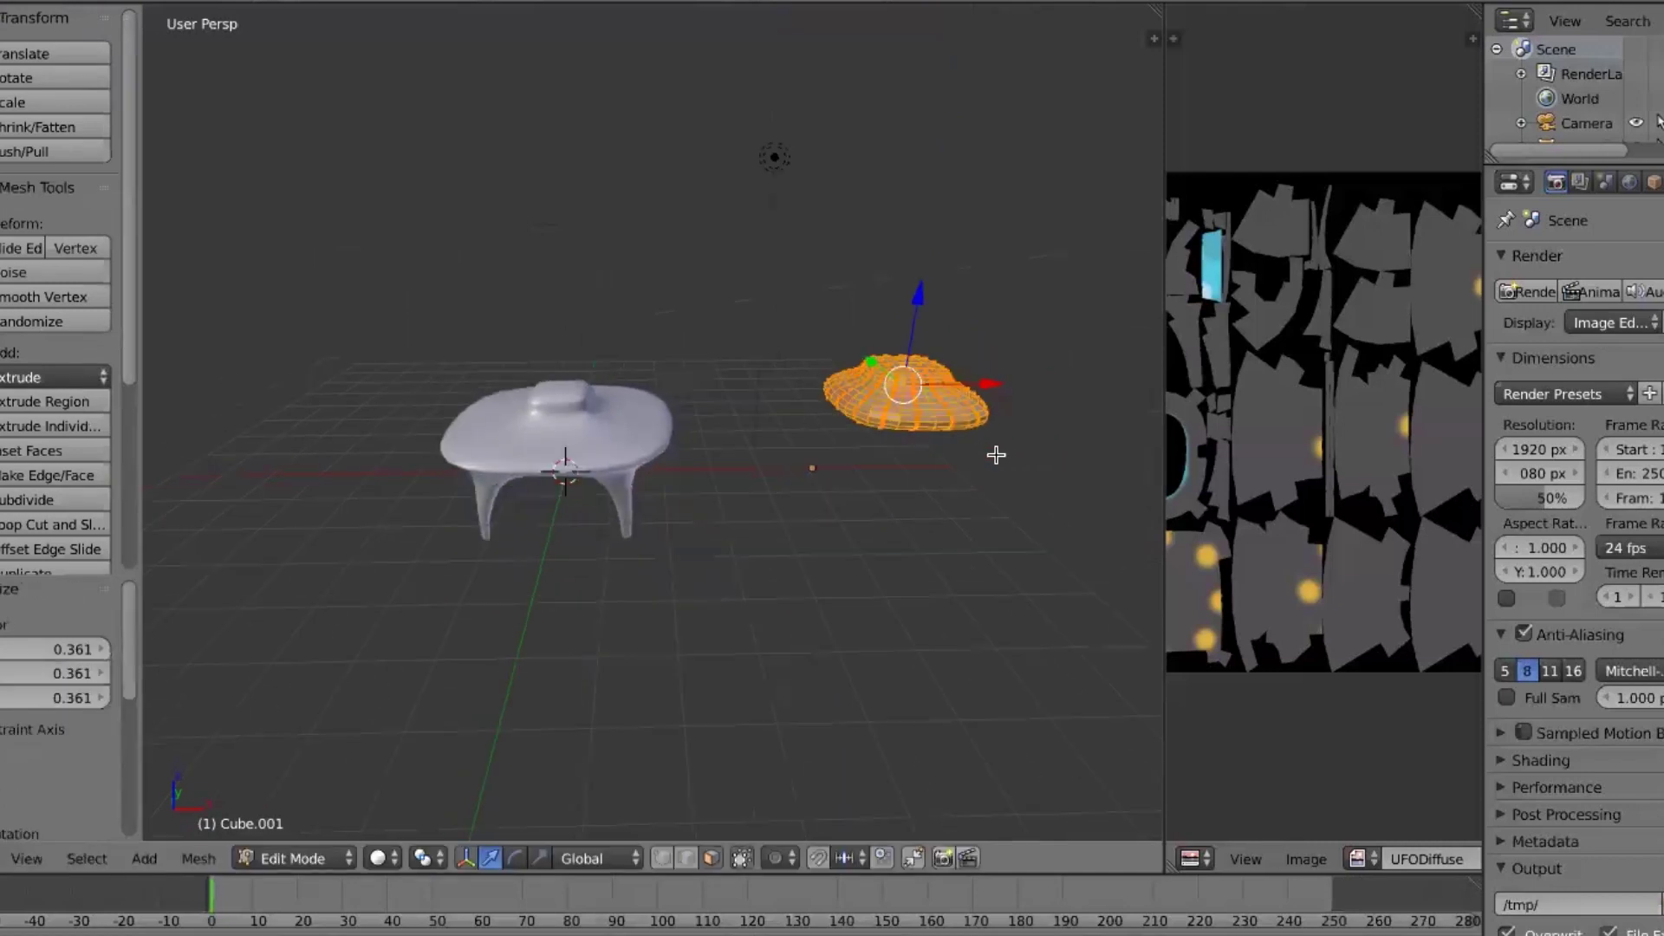
{"action": "key", "text": "s"}
{"action": "left_click", "coordinate": [1024, 534]}
Select separate faces on the saucer's underside and extrude them about 1.74 units downward as four legs
{"action": "middle_click_drag", "start_coordinate": [991, 460], "coordinate": [878, 391]}
{"action": "scroll", "coordinate": [878, 392], "scroll_direction": "up", "scroll_amount": 1}
{"action": "right_click", "coordinate": [868, 375]}
{"action": "right_click", "coordinate": [1037, 354], "text": "shift"}
{"action": "right_click", "coordinate": [996, 462], "text": "shift"}
{"action": "middle_click_drag", "start_coordinate": [846, 482], "coordinate": [951, 668]}
{"action": "key", "text": "e"}
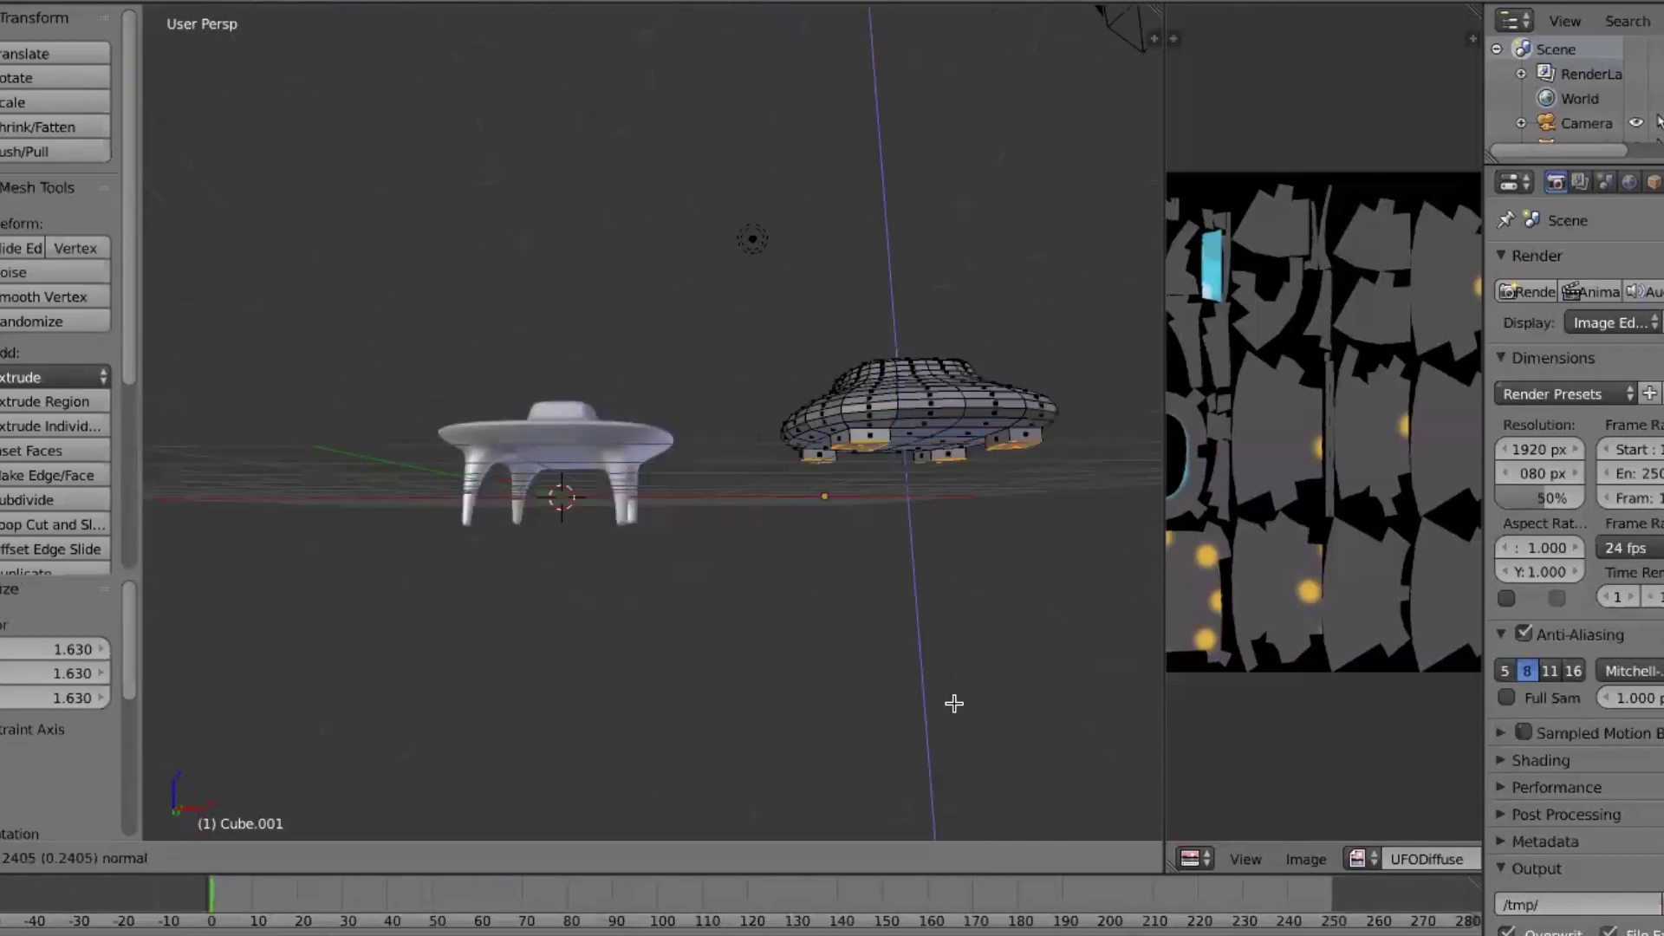
{"action": "left_click", "coordinate": [972, 673]}
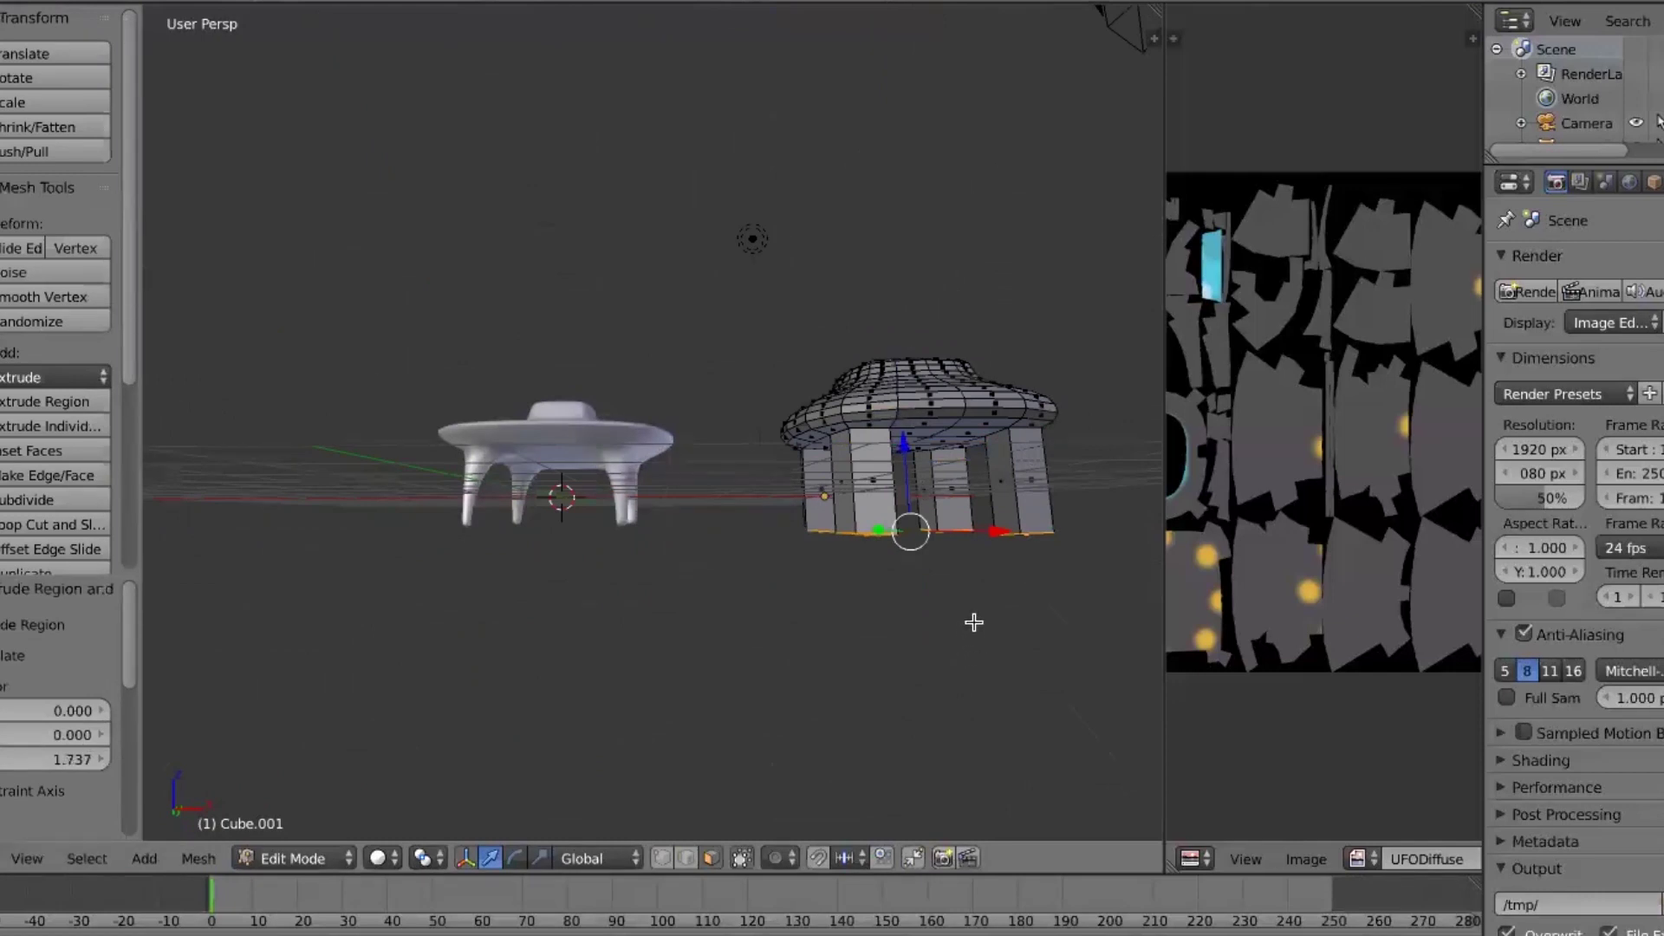
Scale the leg end faces inward to about 0.8 and raise them slightly along Z
{"action": "key", "text": "s"}
{"action": "left_click", "coordinate": [908, 441]}
{"action": "key", "text": "s"}
{"action": "key", "text": "z"}
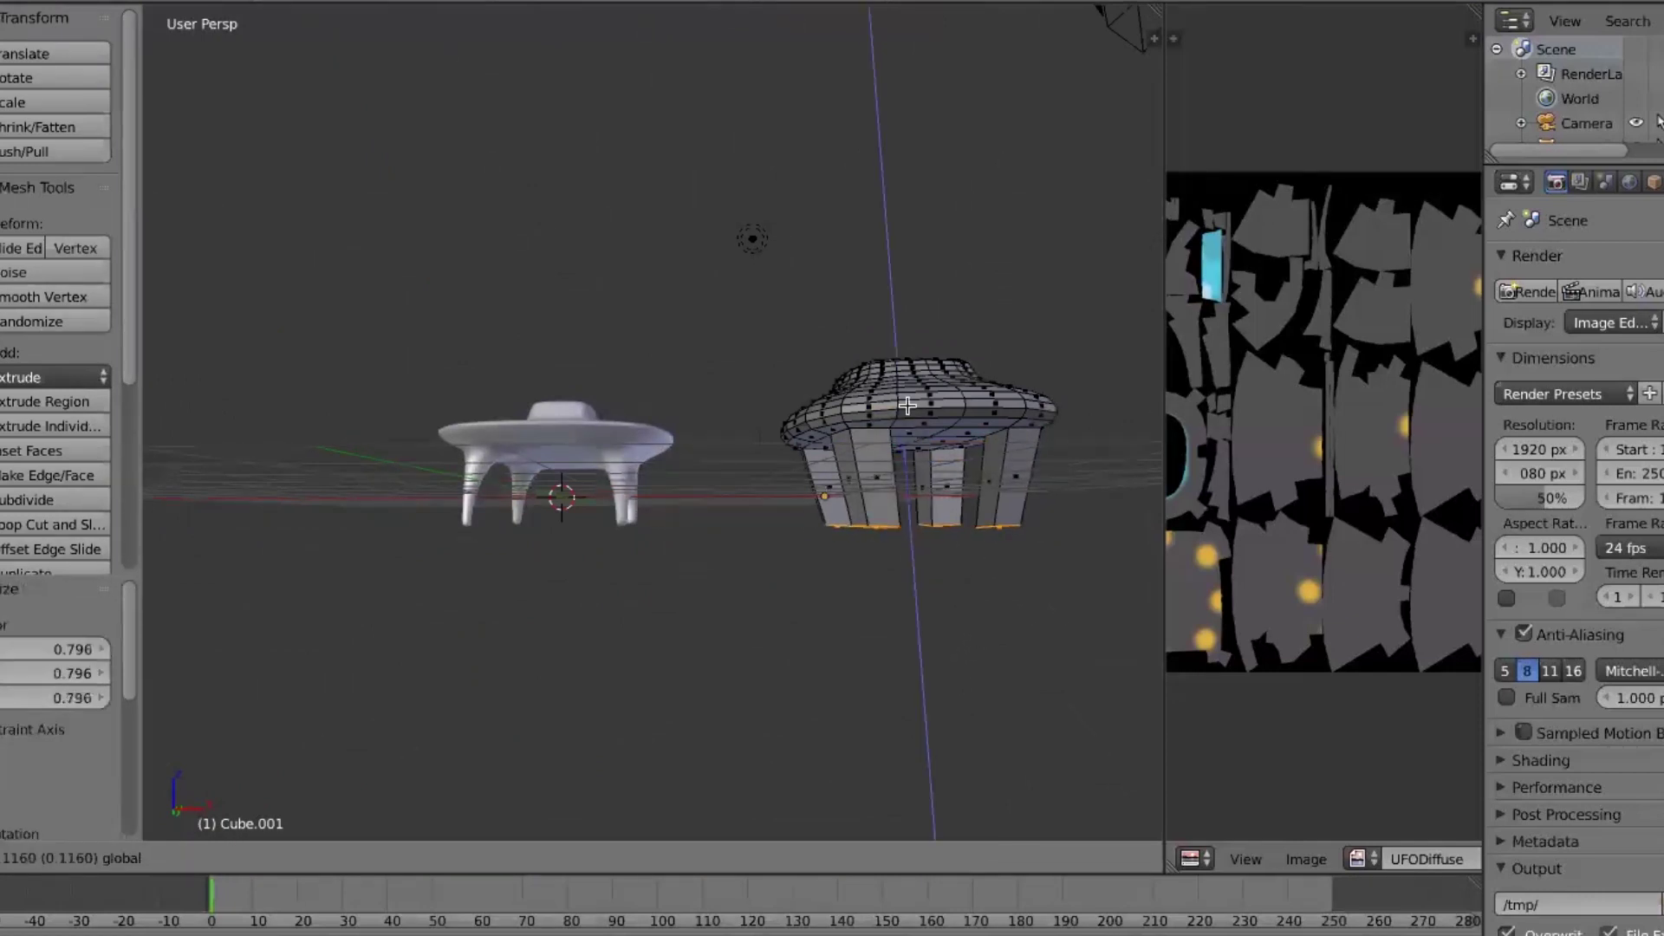
{"action": "left_click", "coordinate": [906, 444]}
Select the whole saucer with its legs, subdivide it once more, and smooth the vertices several times
{"action": "key", "text": "a"}
{"action": "key", "text": "a"}
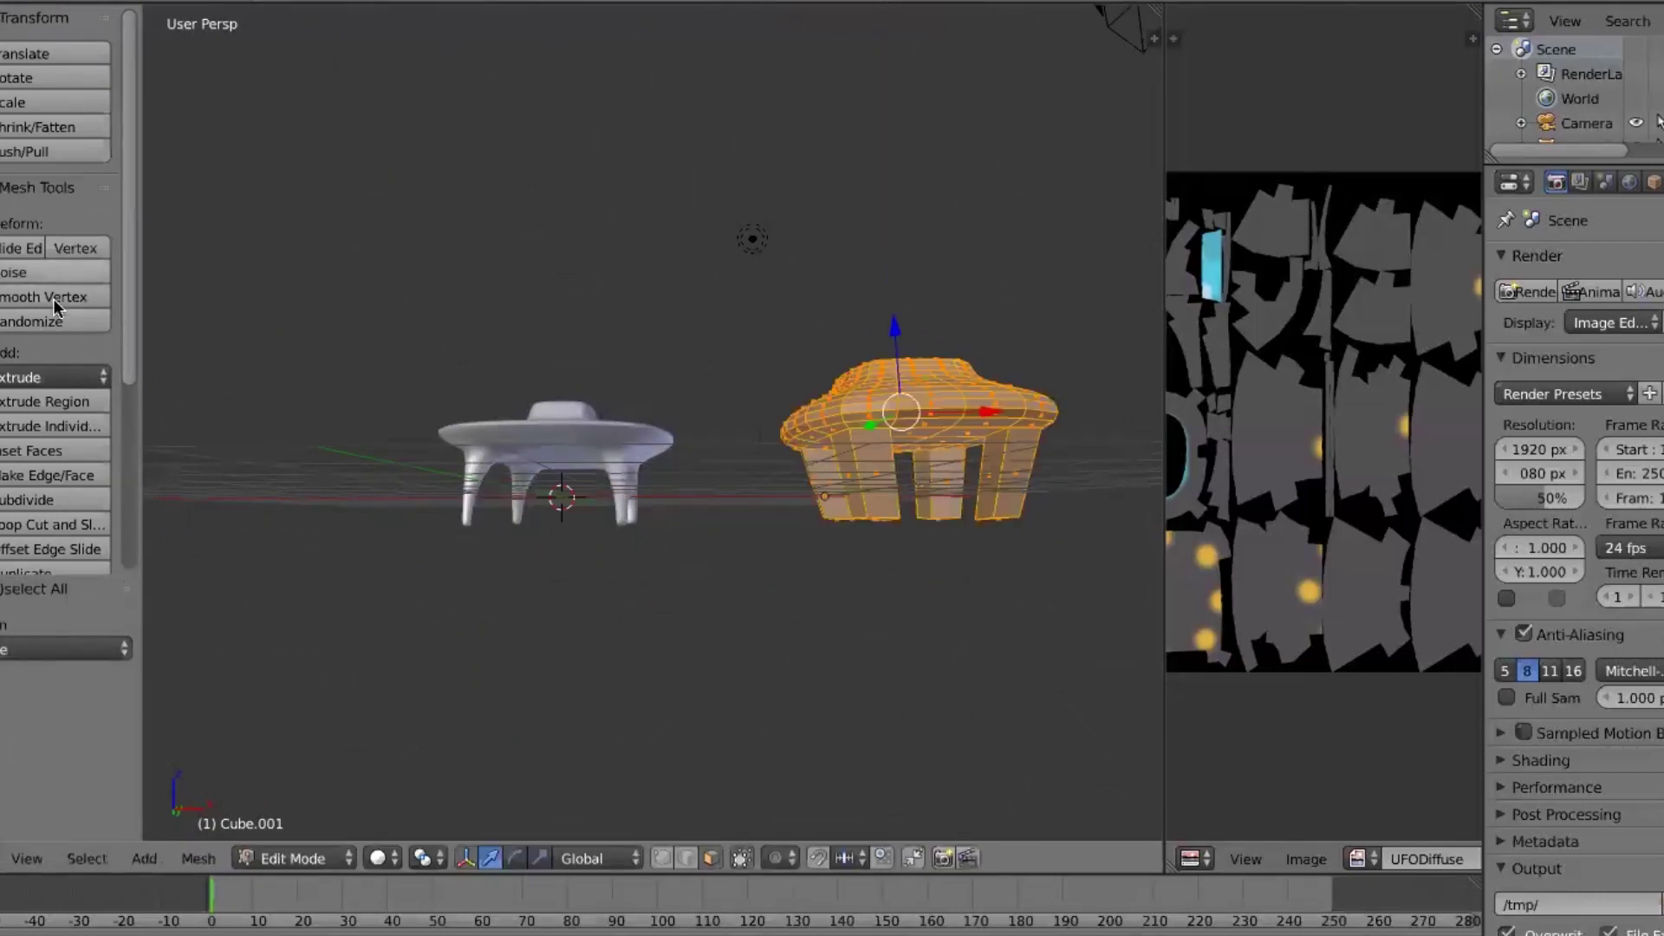
{"action": "left_click", "coordinate": [35, 498]}
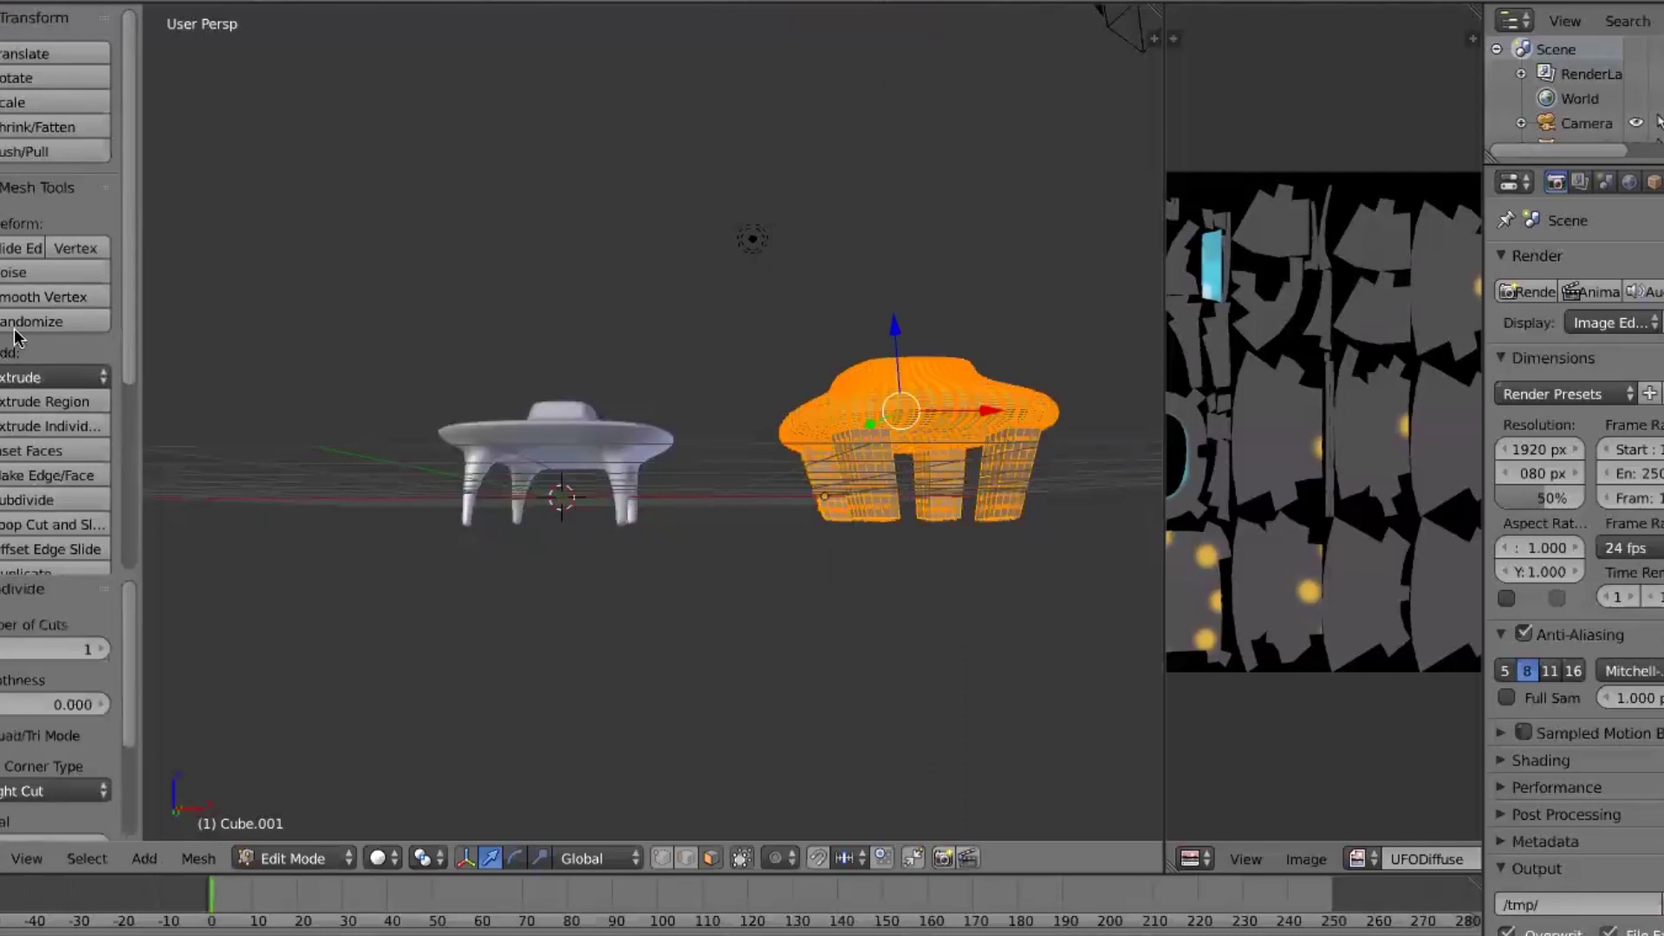
{"action": "left_click", "coordinate": [25, 296]}
{"action": "left_click", "coordinate": [25, 297]}
{"action": "left_click", "coordinate": [24, 291]}
{"action": "left_click", "coordinate": [24, 291]}
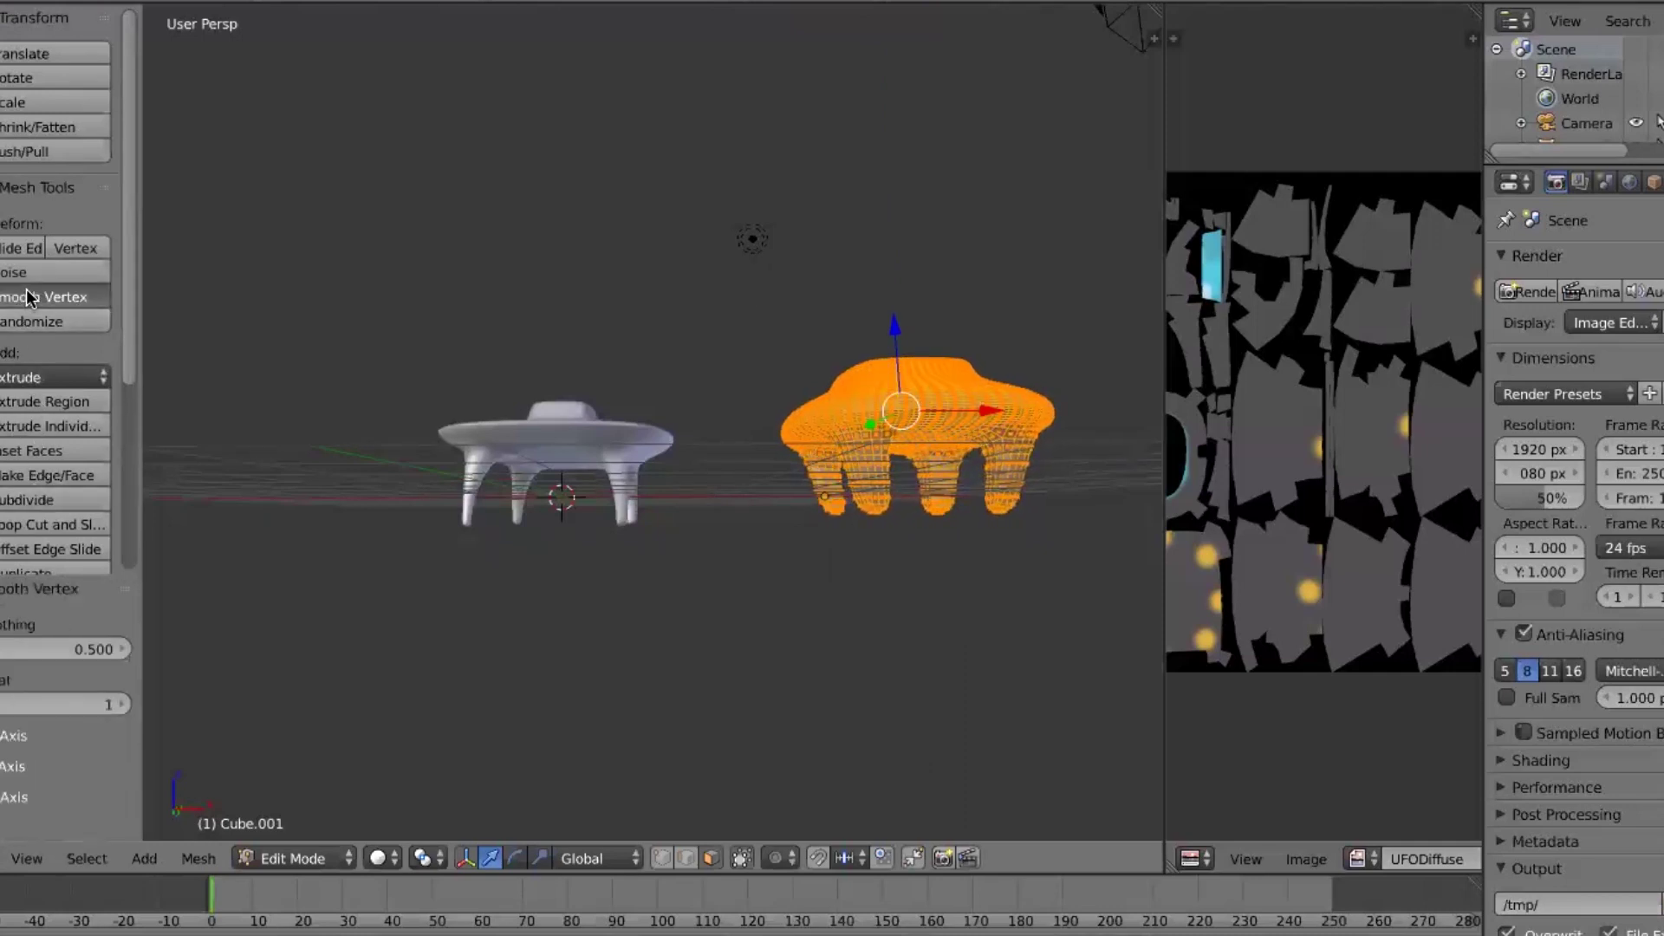
{"action": "left_click", "coordinate": [25, 291]}
{"action": "left_click", "coordinate": [24, 291]}
{"action": "left_click", "coordinate": [24, 292]}
Deselect the mesh, return to Object Mode, and apply smooth shading to the new UFO
{"action": "key", "text": "a"}
{"action": "left_click", "coordinate": [338, 856]}
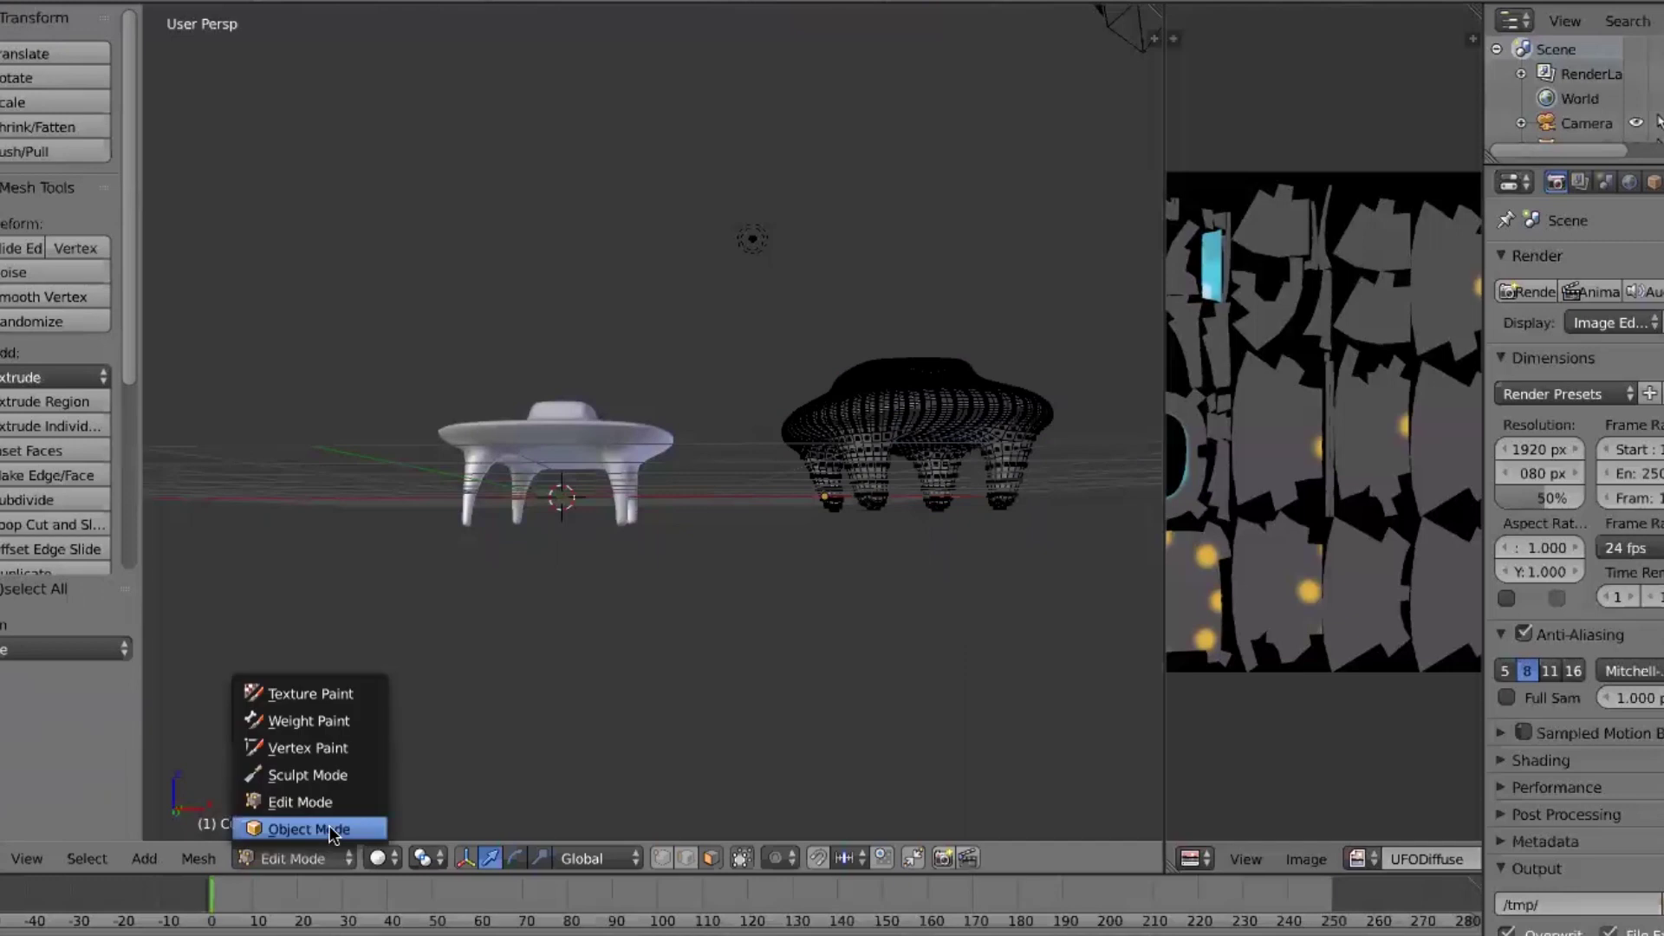
{"action": "left_click", "coordinate": [330, 832]}
{"action": "middle_click_drag", "start_coordinate": [679, 589], "coordinate": [853, 572]}
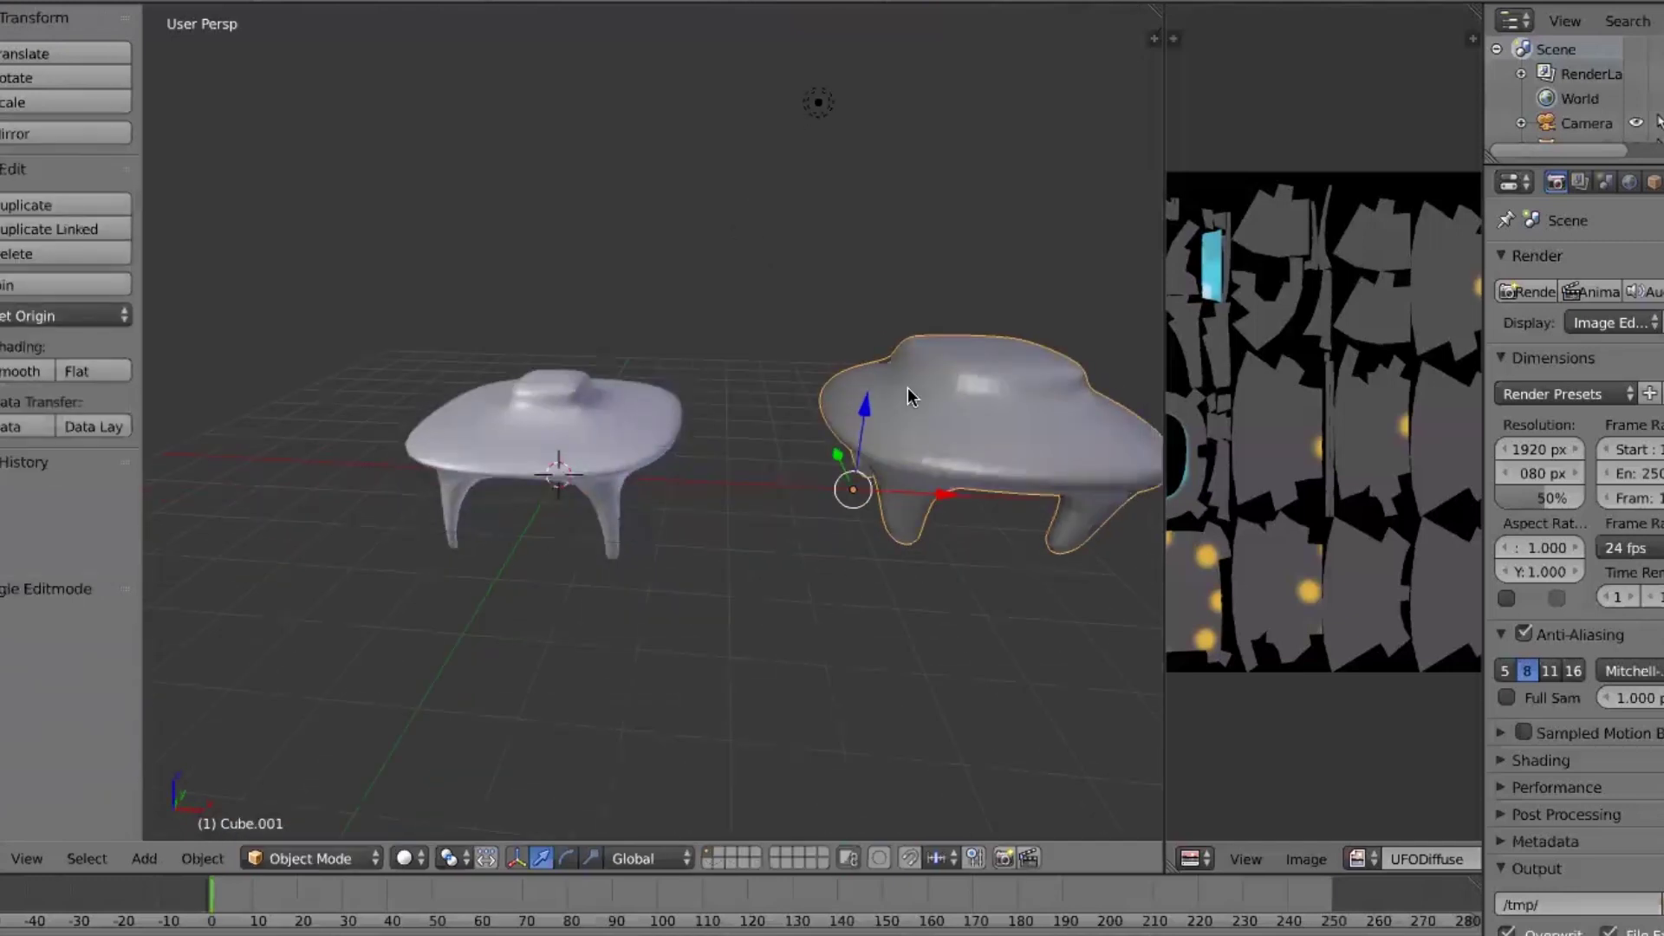
{"action": "scroll", "coordinate": [907, 389], "scroll_direction": "down", "scroll_amount": 2}
{"action": "left_click", "coordinate": [26, 372]}
Check the new UFO in Texture Paint mode and return to Object Mode
{"action": "middle_click_drag", "start_coordinate": [642, 492], "coordinate": [837, 449]}
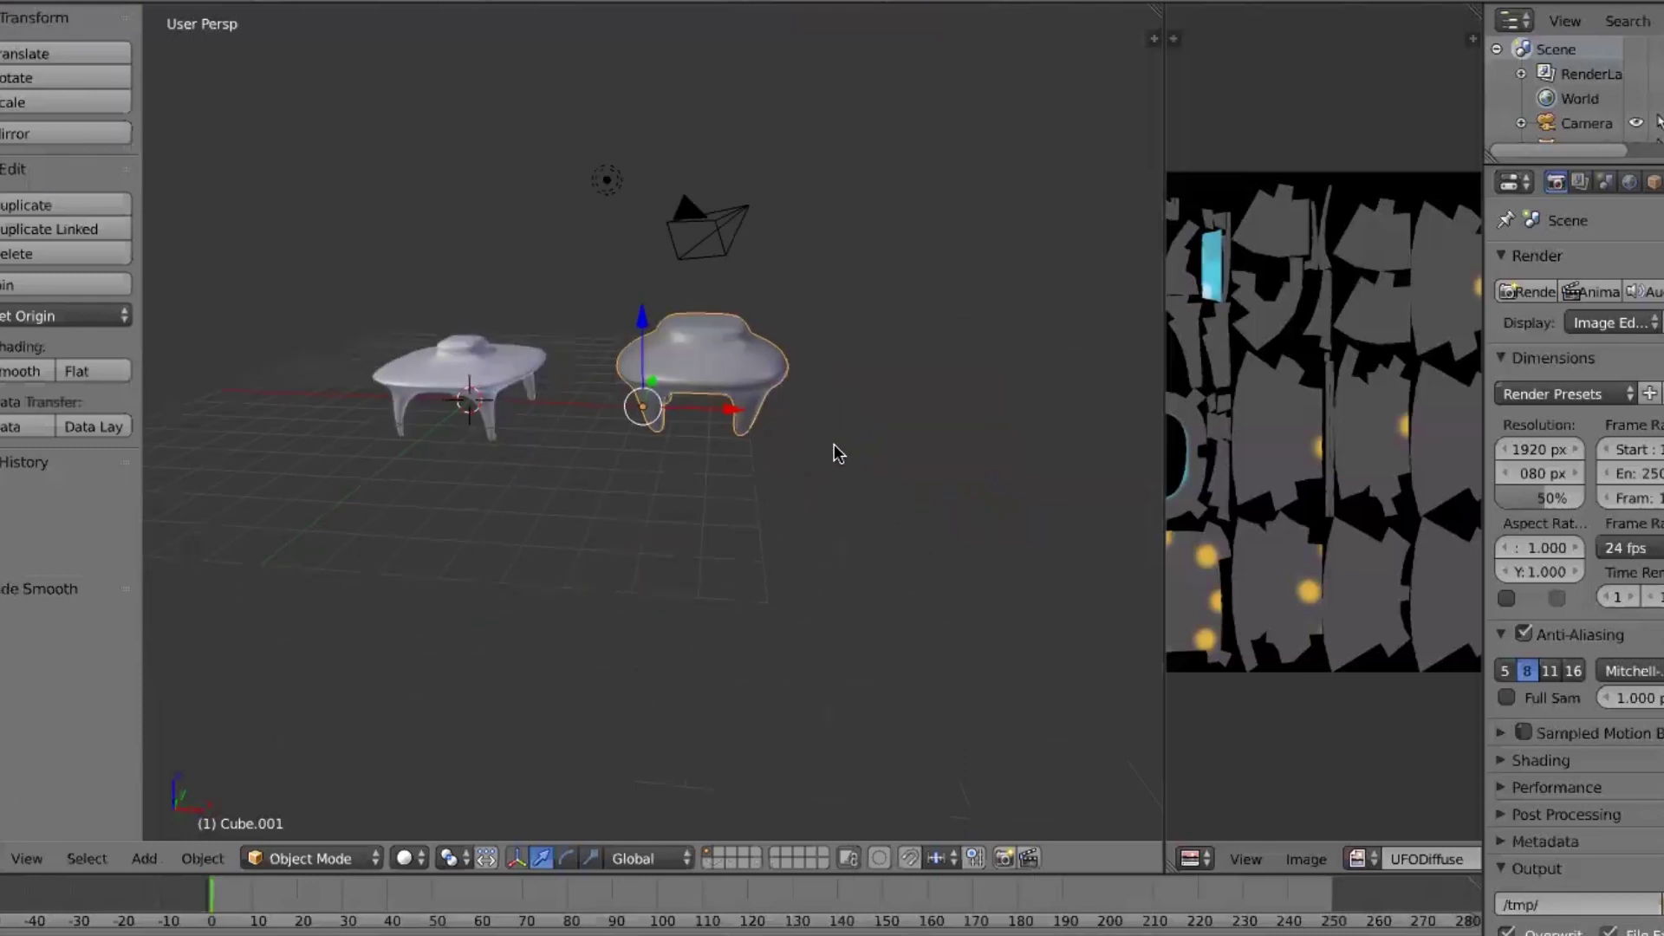
{"action": "scroll", "coordinate": [837, 448], "scroll_direction": "up", "scroll_amount": 3}
{"action": "left_click", "coordinate": [325, 859]}
{"action": "left_click", "coordinate": [317, 831]}
{"action": "left_click", "coordinate": [316, 860]}
{"action": "left_click", "coordinate": [319, 694]}
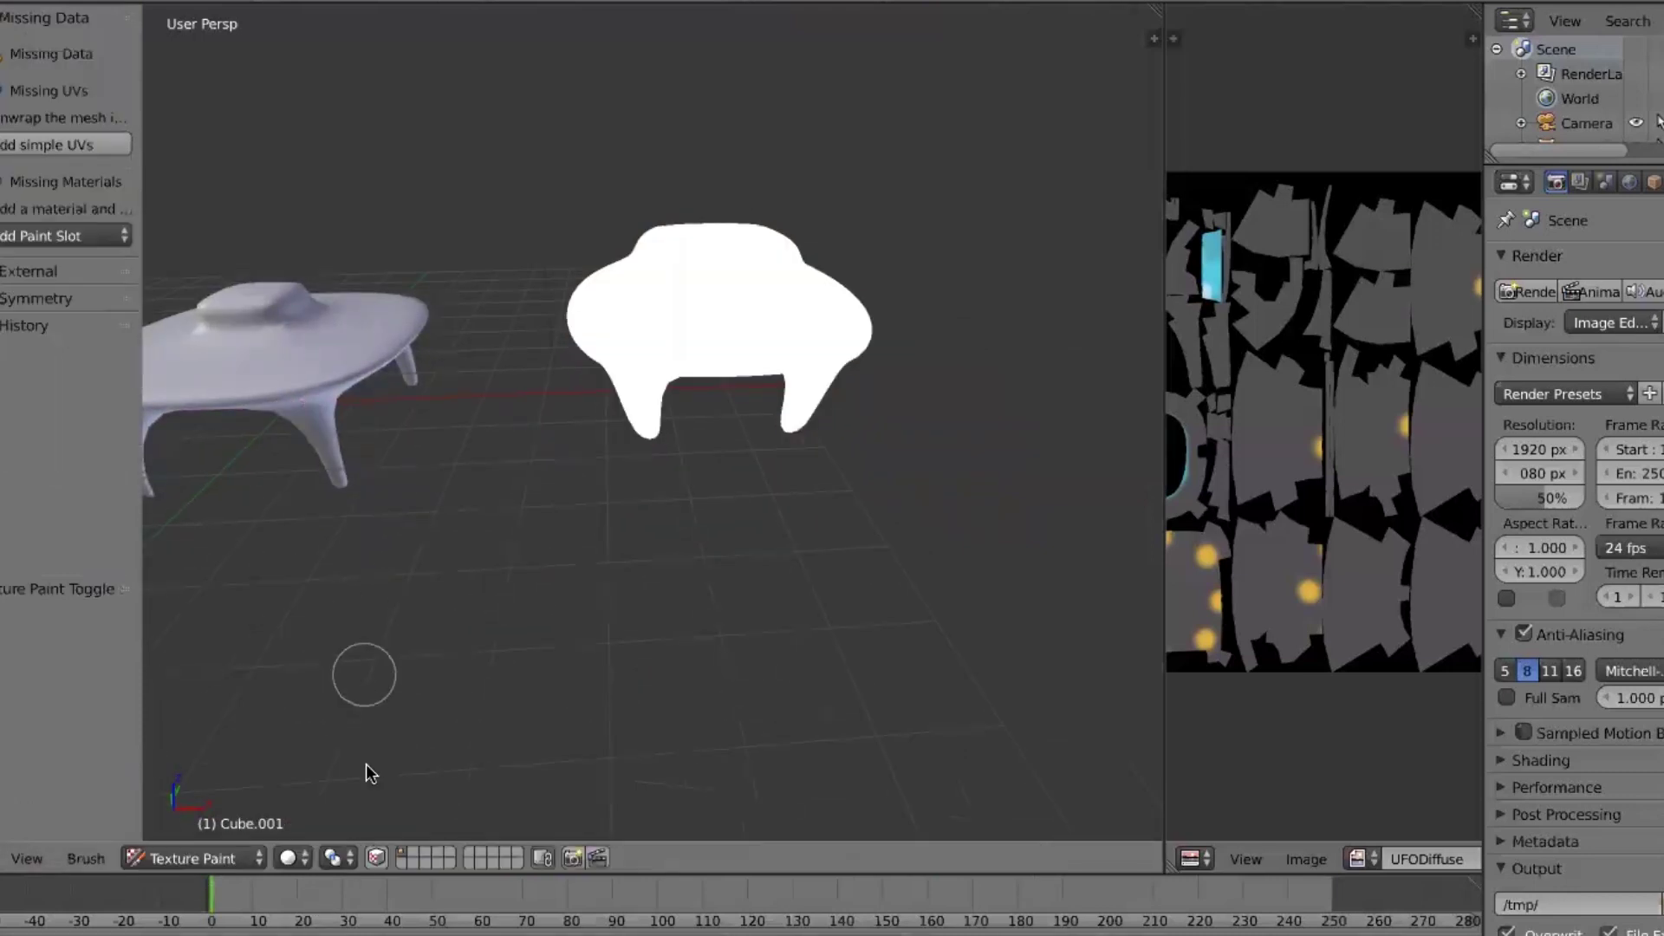
{"action": "left_click", "coordinate": [229, 856]}
{"action": "left_click", "coordinate": [260, 823]}
{"action": "scroll", "coordinate": [277, 802], "scroll_direction": "down", "scroll_amount": 3}
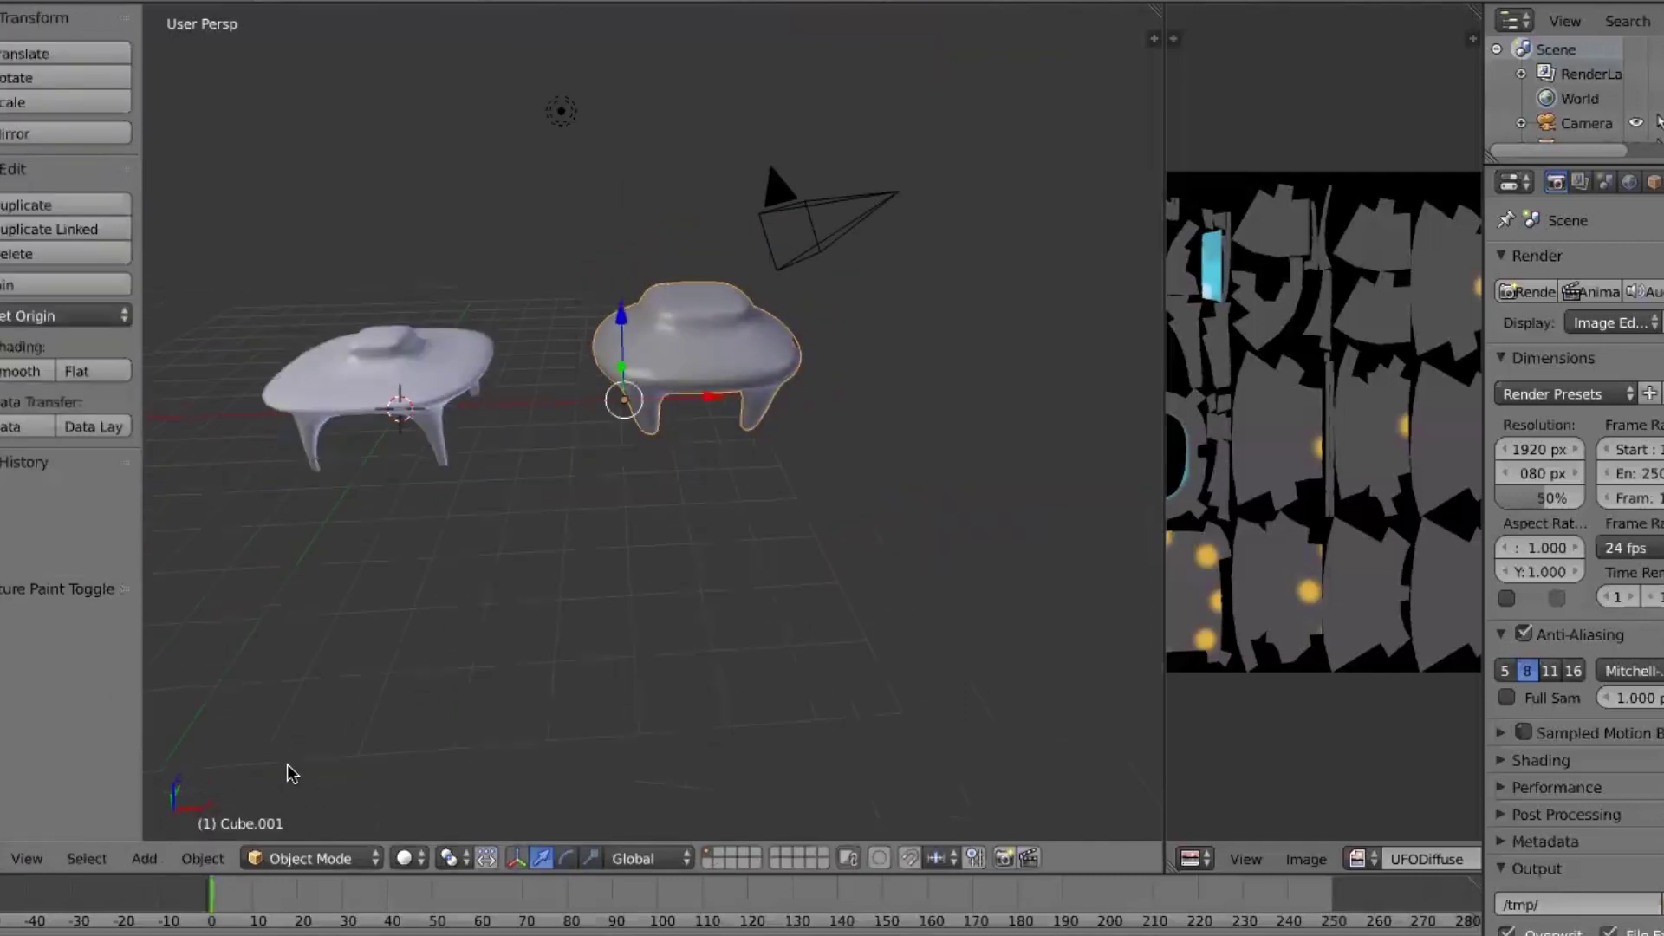
Compare both UFOs in Texture and Rendered viewport shading, and leave the viewport in Material shading
{"action": "left_click", "coordinate": [413, 858]}
{"action": "left_click", "coordinate": [520, 690]}
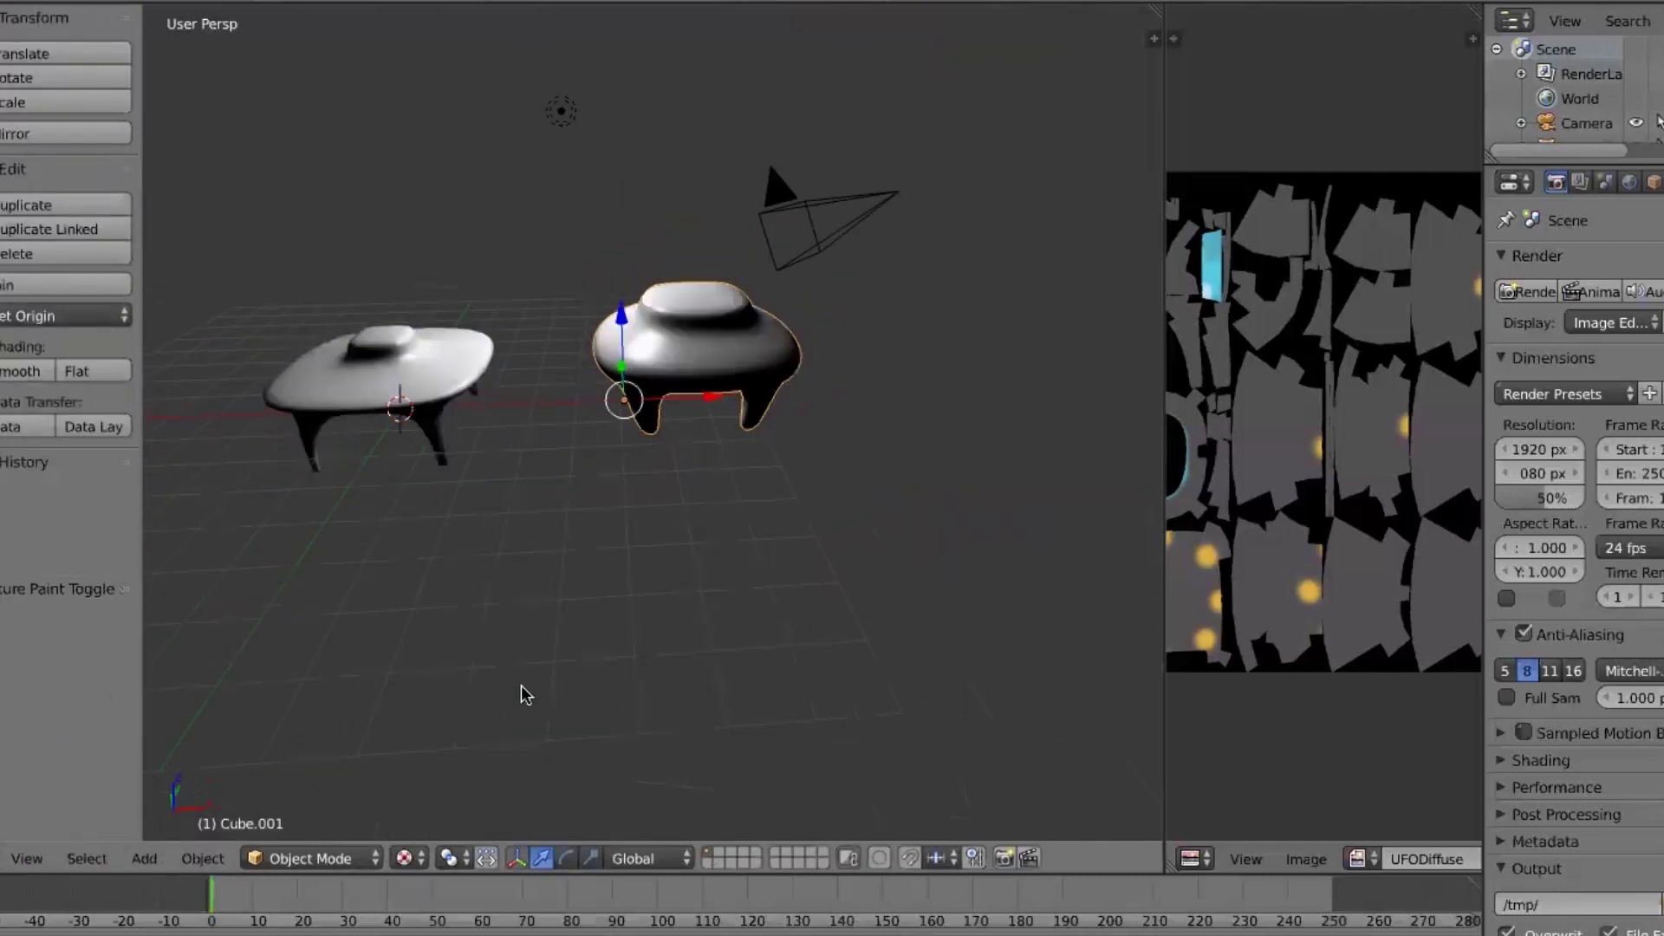
{"action": "left_click", "coordinate": [406, 858]}
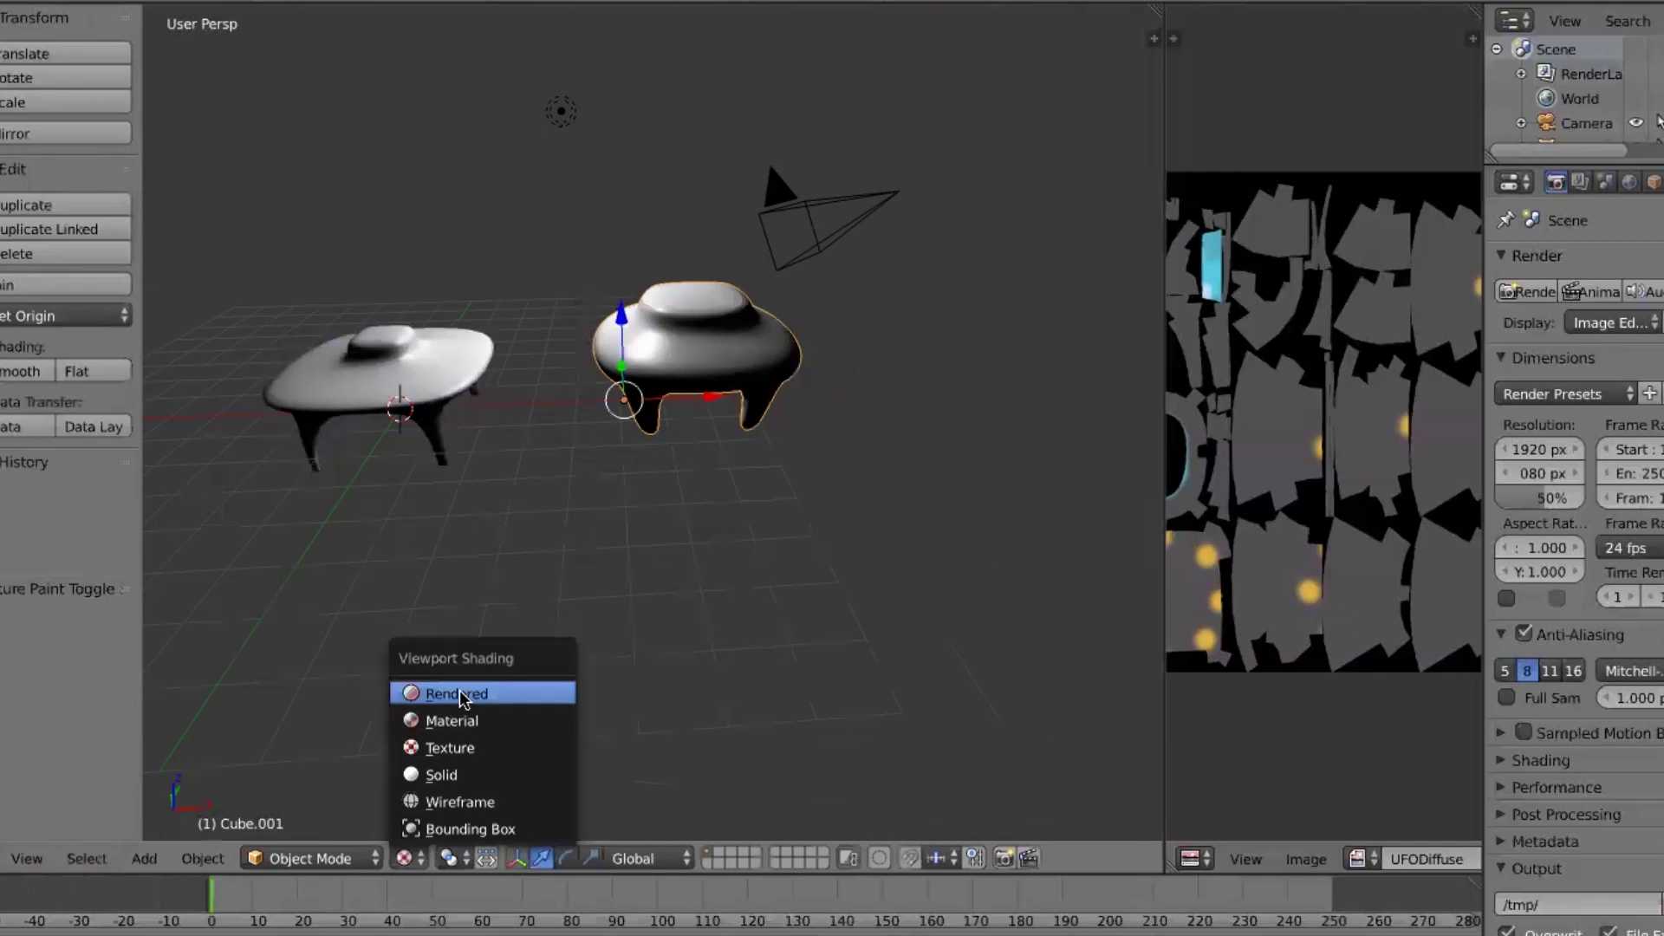
{"action": "left_click", "coordinate": [462, 694]}
{"action": "left_click", "coordinate": [405, 858]}
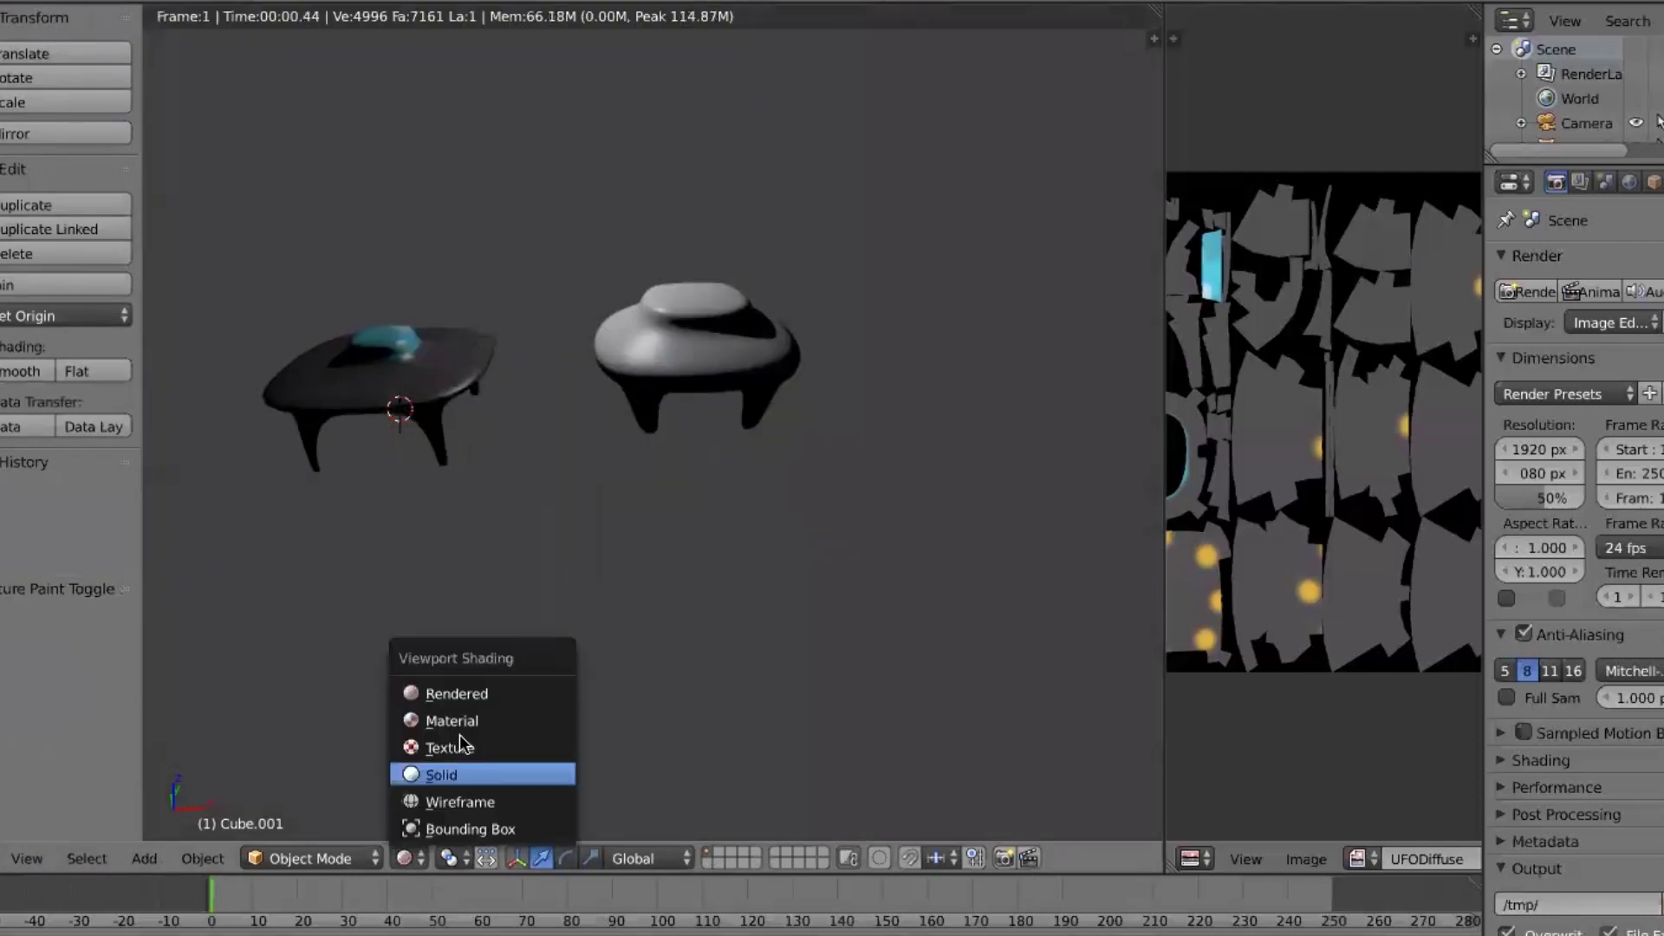
{"action": "left_click", "coordinate": [461, 721]}
Delete the newly modelled untextured UFO
{"action": "middle_click_drag", "start_coordinate": [480, 687], "coordinate": [668, 459]}
{"action": "key", "text": "x"}
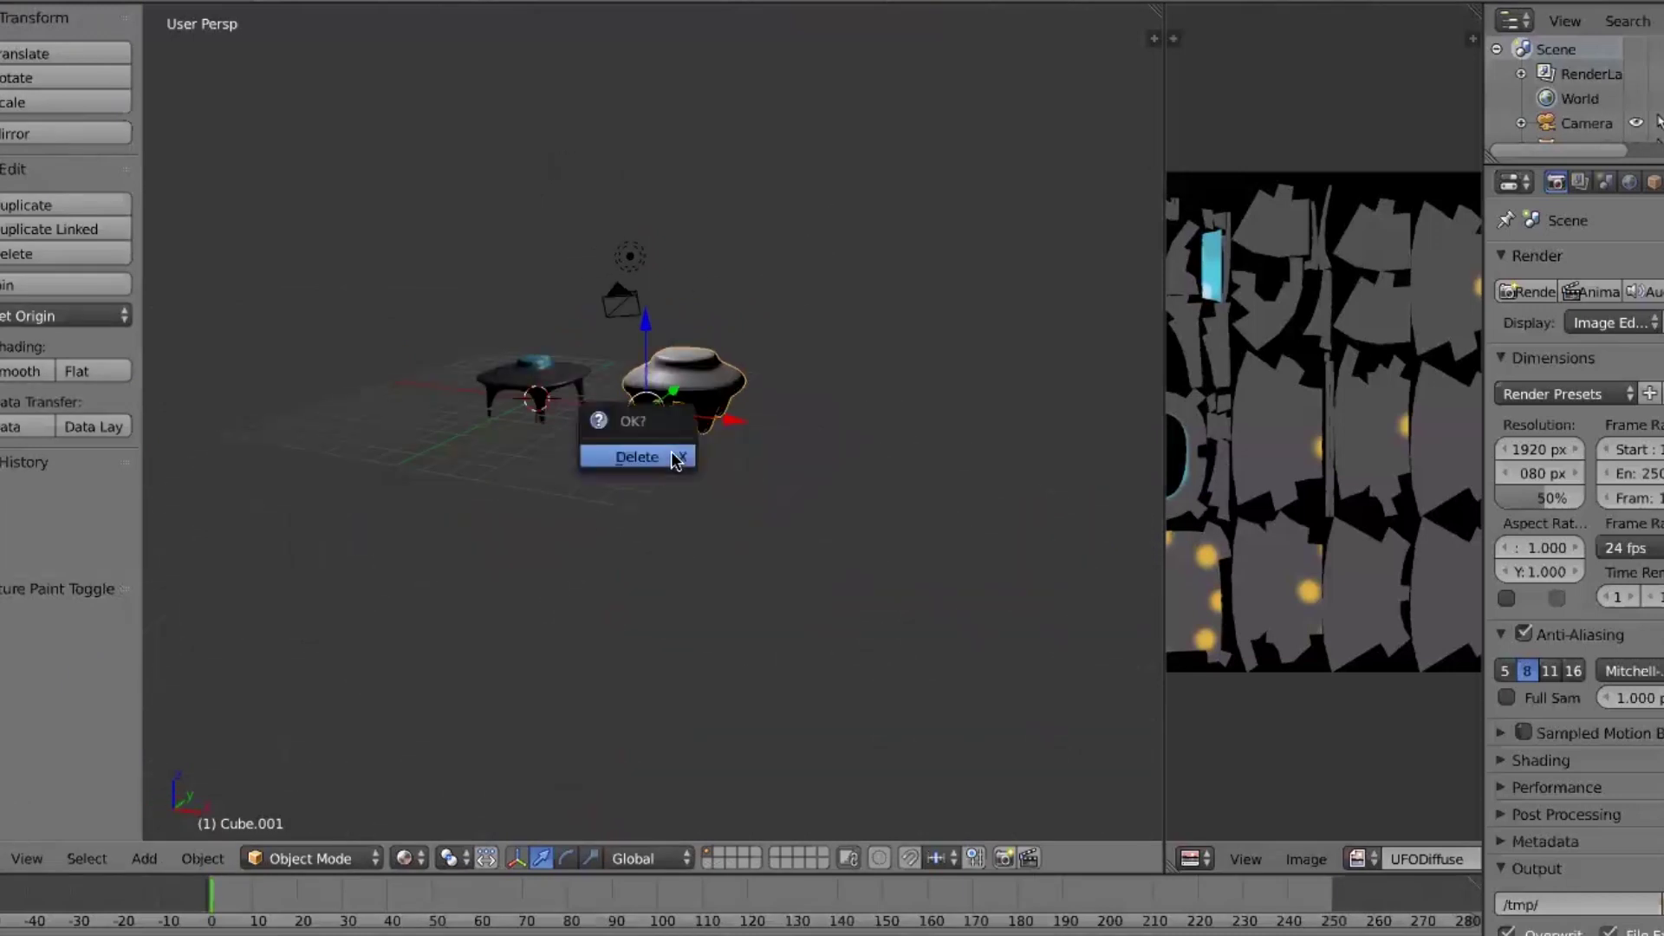
{"action": "left_click", "coordinate": [671, 457]}
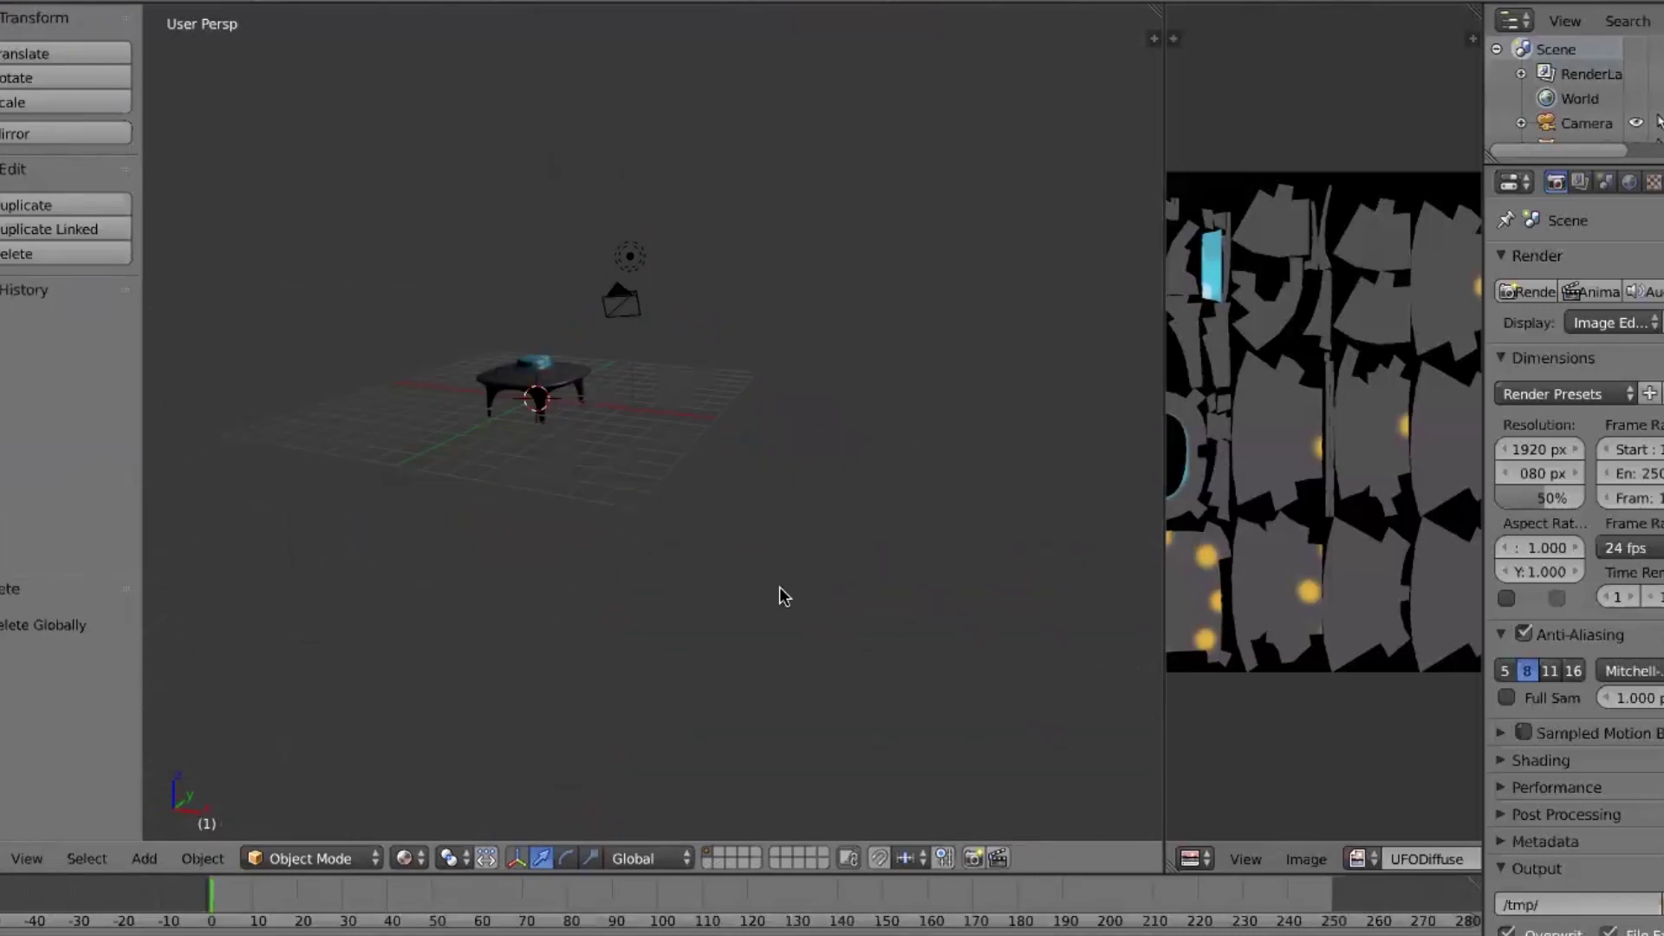
Inspect the remaining textured UFO up close from several angles
{"action": "scroll", "coordinate": [778, 586], "scroll_direction": "up", "scroll_amount": 3}
{"action": "middle_click_drag", "start_coordinate": [637, 382], "coordinate": [896, 440]}
{"action": "middle_click_drag", "start_coordinate": [1021, 470], "coordinate": [809, 532], "text": "shift"}
{"action": "scroll", "coordinate": [922, 429], "scroll_direction": "up", "scroll_amount": 3}
{"action": "middle_click_drag", "start_coordinate": [907, 477], "coordinate": [922, 438]}
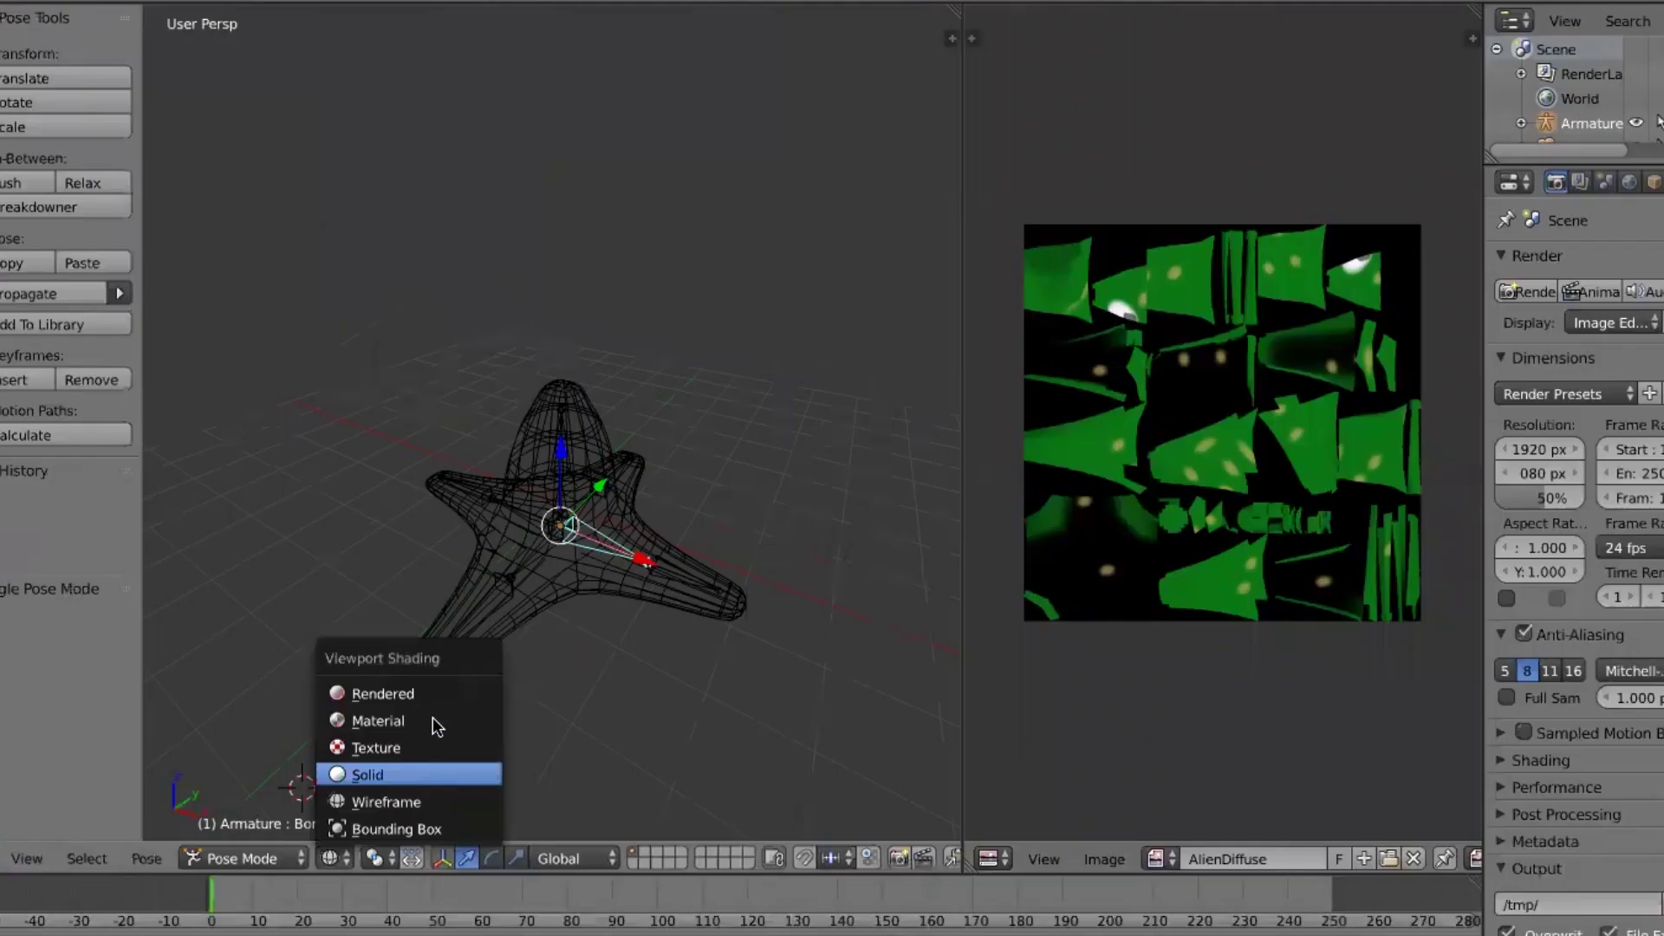
Show the rigged green alien in Texture viewport shading and examine its eye, body and legs
{"action": "left_click", "coordinate": [433, 772]}
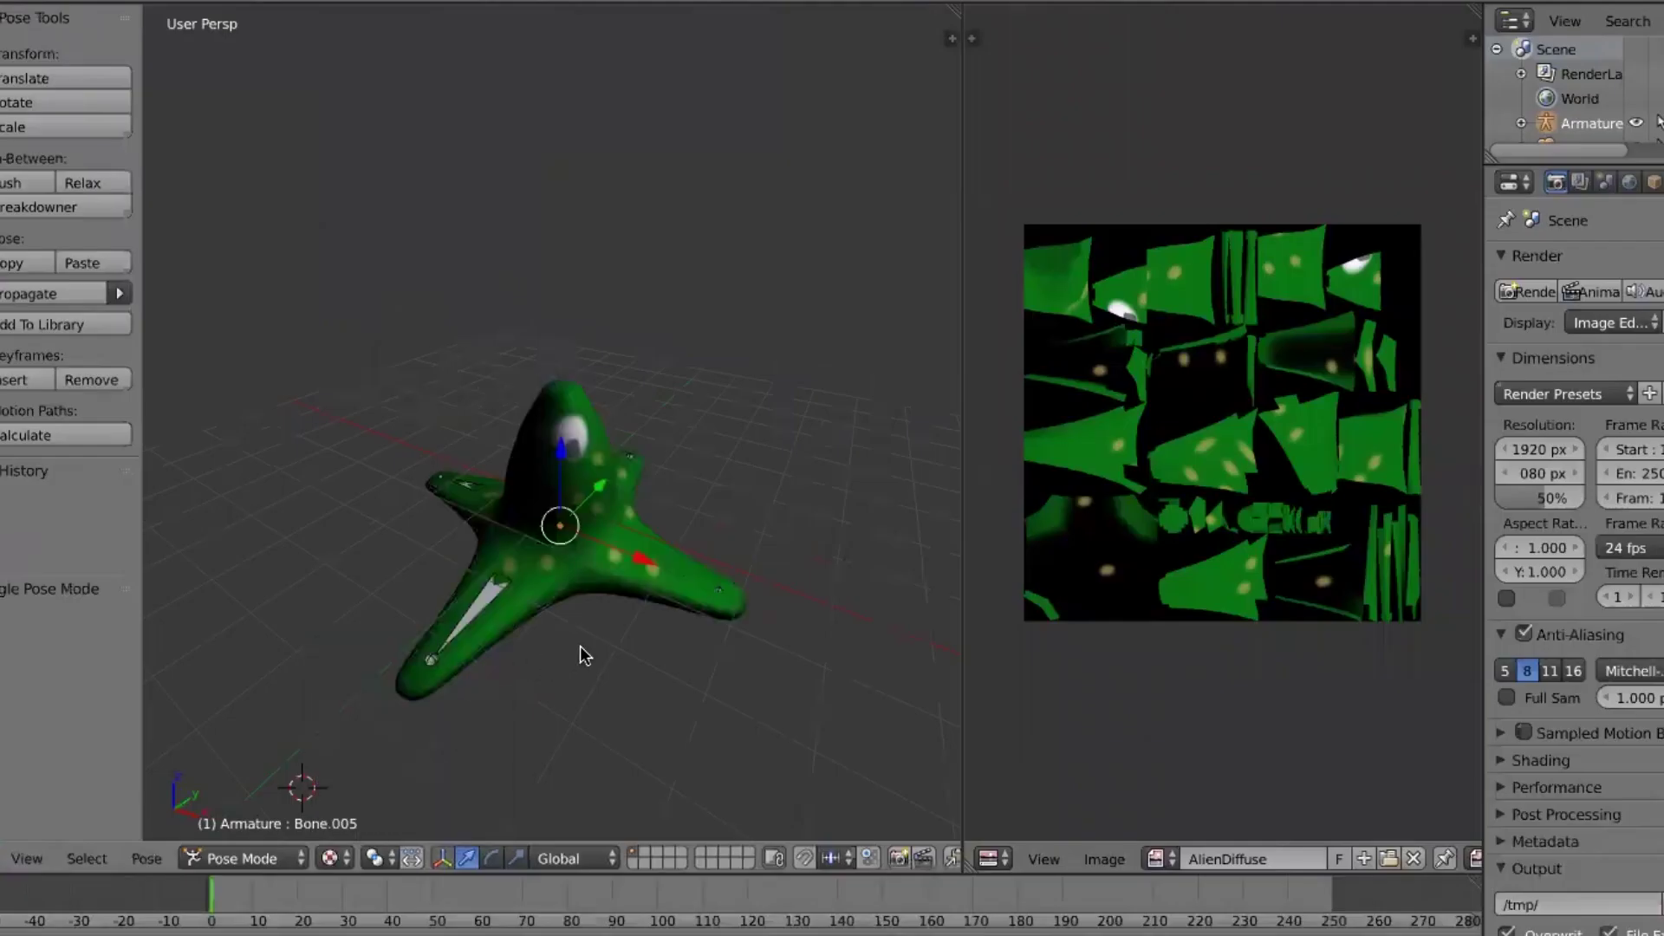
{"action": "middle_click_drag", "start_coordinate": [614, 655], "coordinate": [618, 610]}
{"action": "scroll", "coordinate": [596, 631], "scroll_direction": "up", "scroll_amount": 2}
{"action": "scroll", "coordinate": [582, 647], "scroll_direction": "up", "scroll_amount": 2}
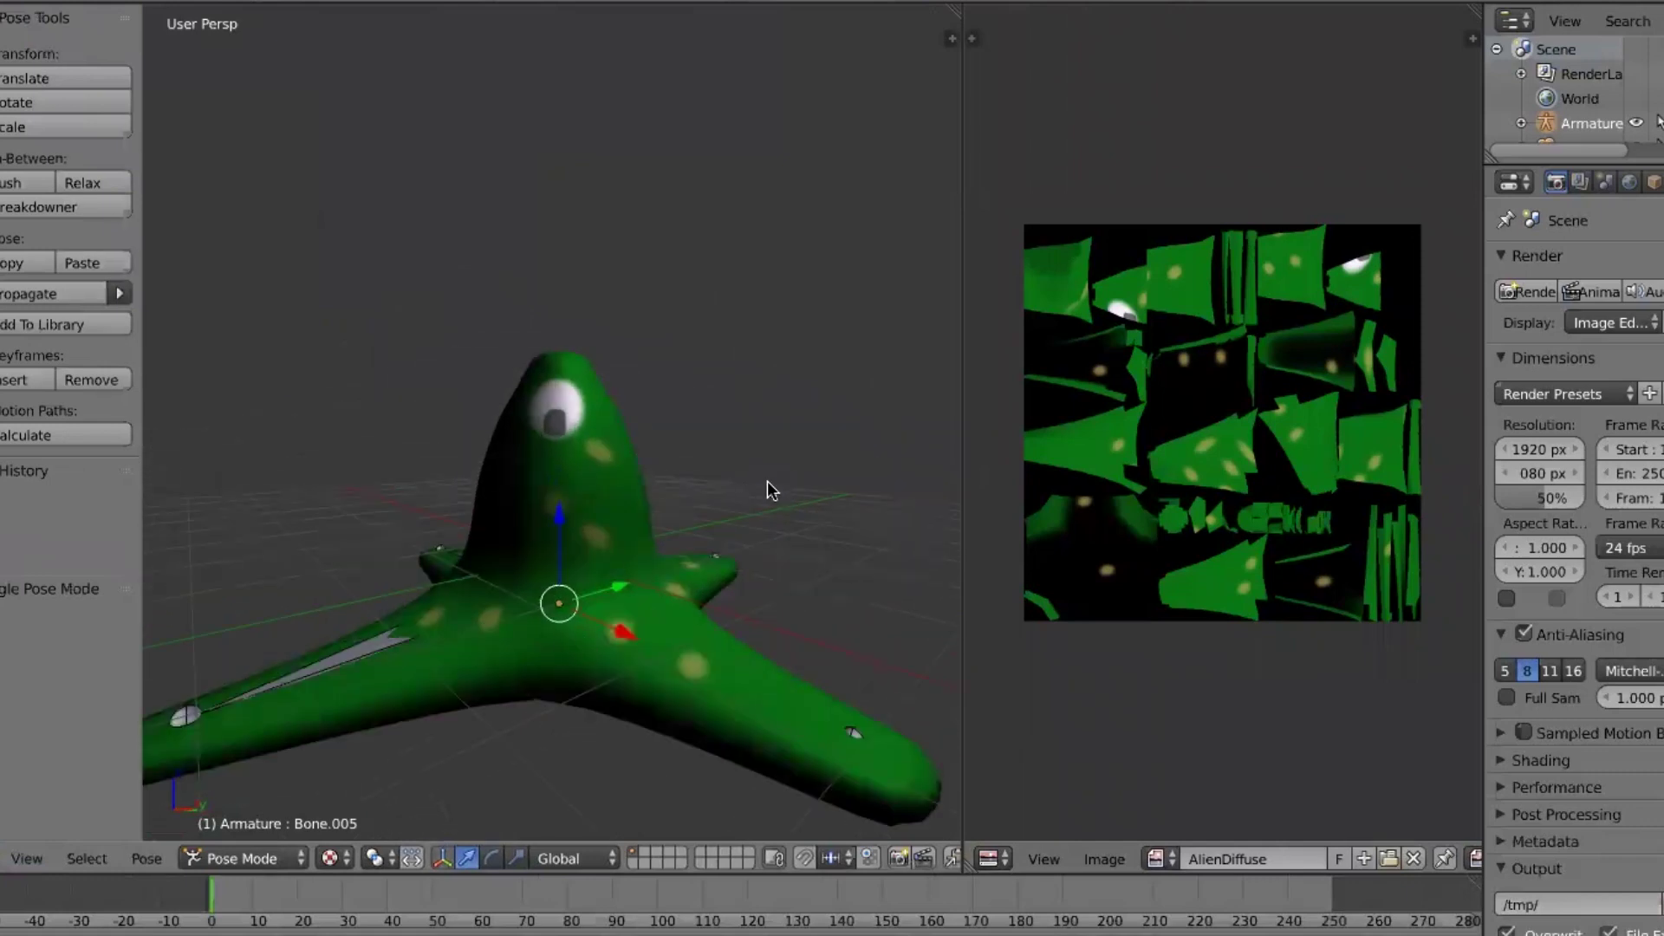
{"action": "scroll", "coordinate": [762, 485], "scroll_direction": "down", "scroll_amount": 2}
{"action": "middle_click_drag", "start_coordinate": [472, 491], "coordinate": [657, 565]}
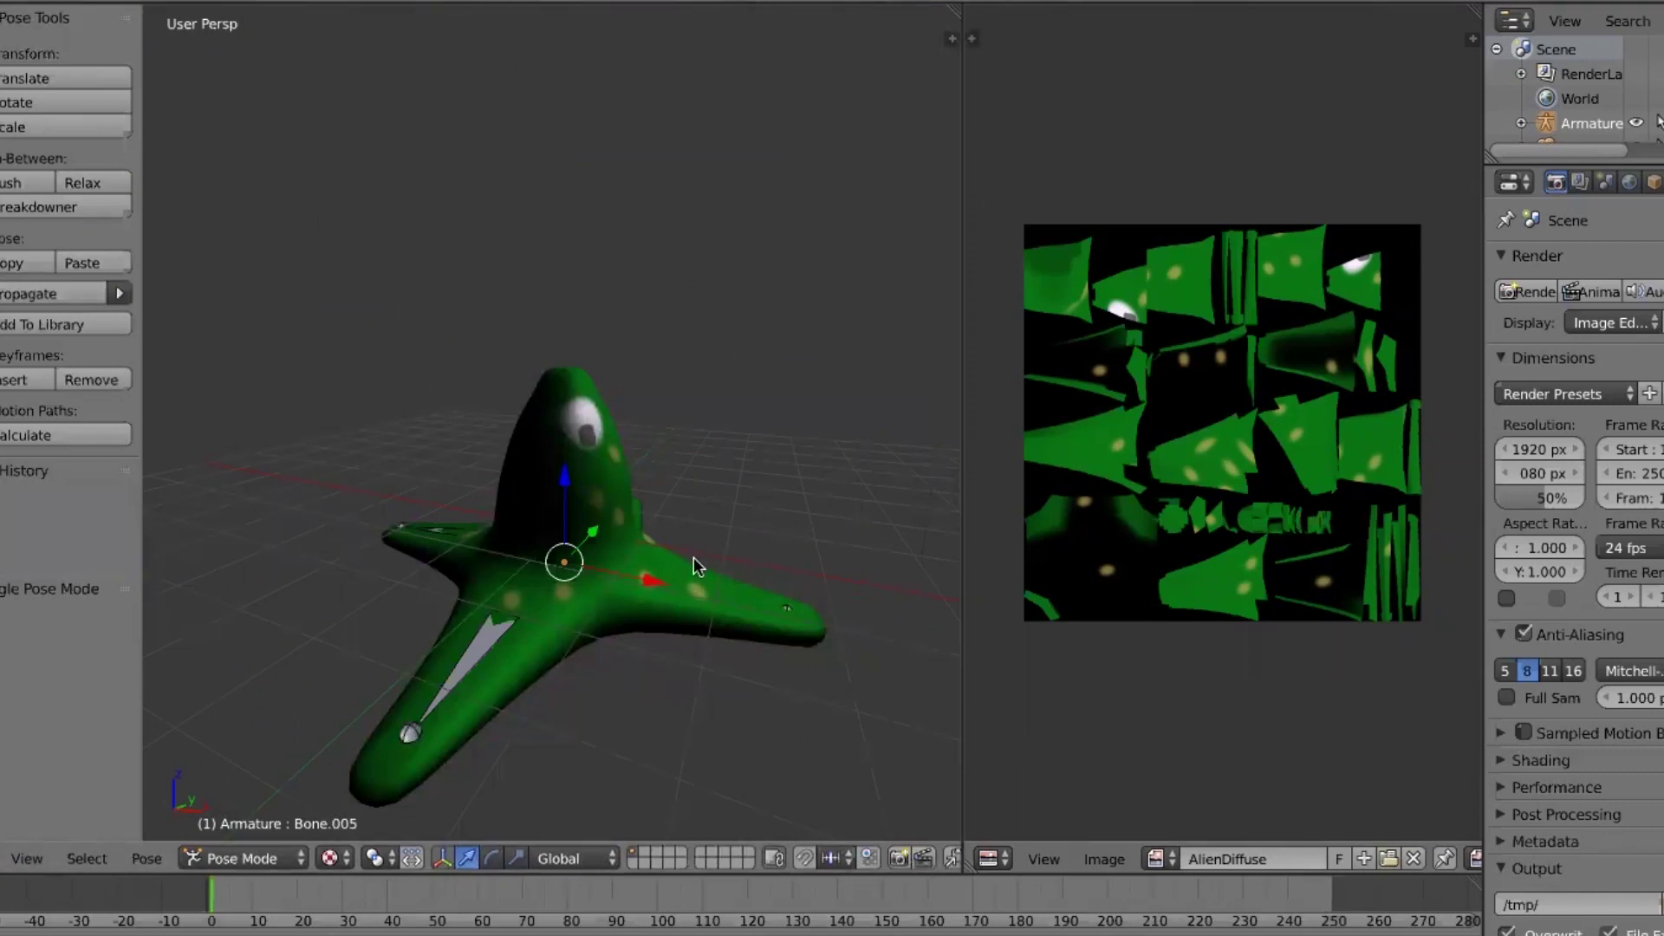
{"action": "scroll", "coordinate": [693, 560], "scroll_direction": "down", "scroll_amount": 1}
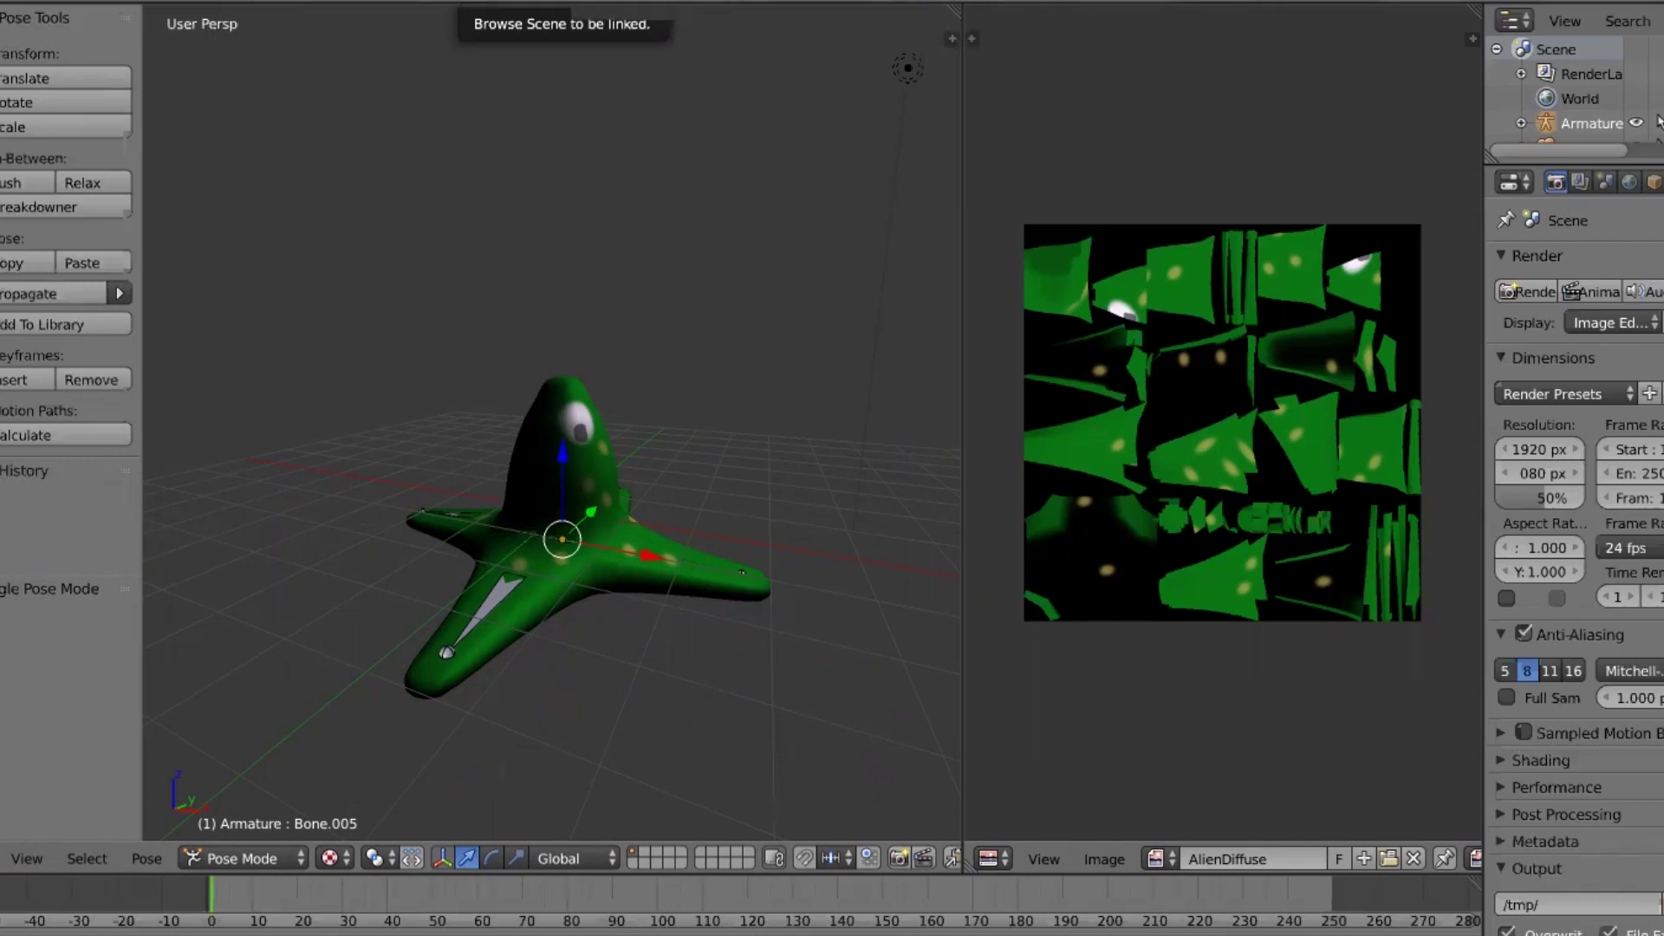
{"action": "scroll", "coordinate": [710, 767], "scroll_direction": "up", "scroll_amount": 1}
{"action": "scroll", "coordinate": [472, 828], "scroll_direction": "down", "scroll_amount": 1}
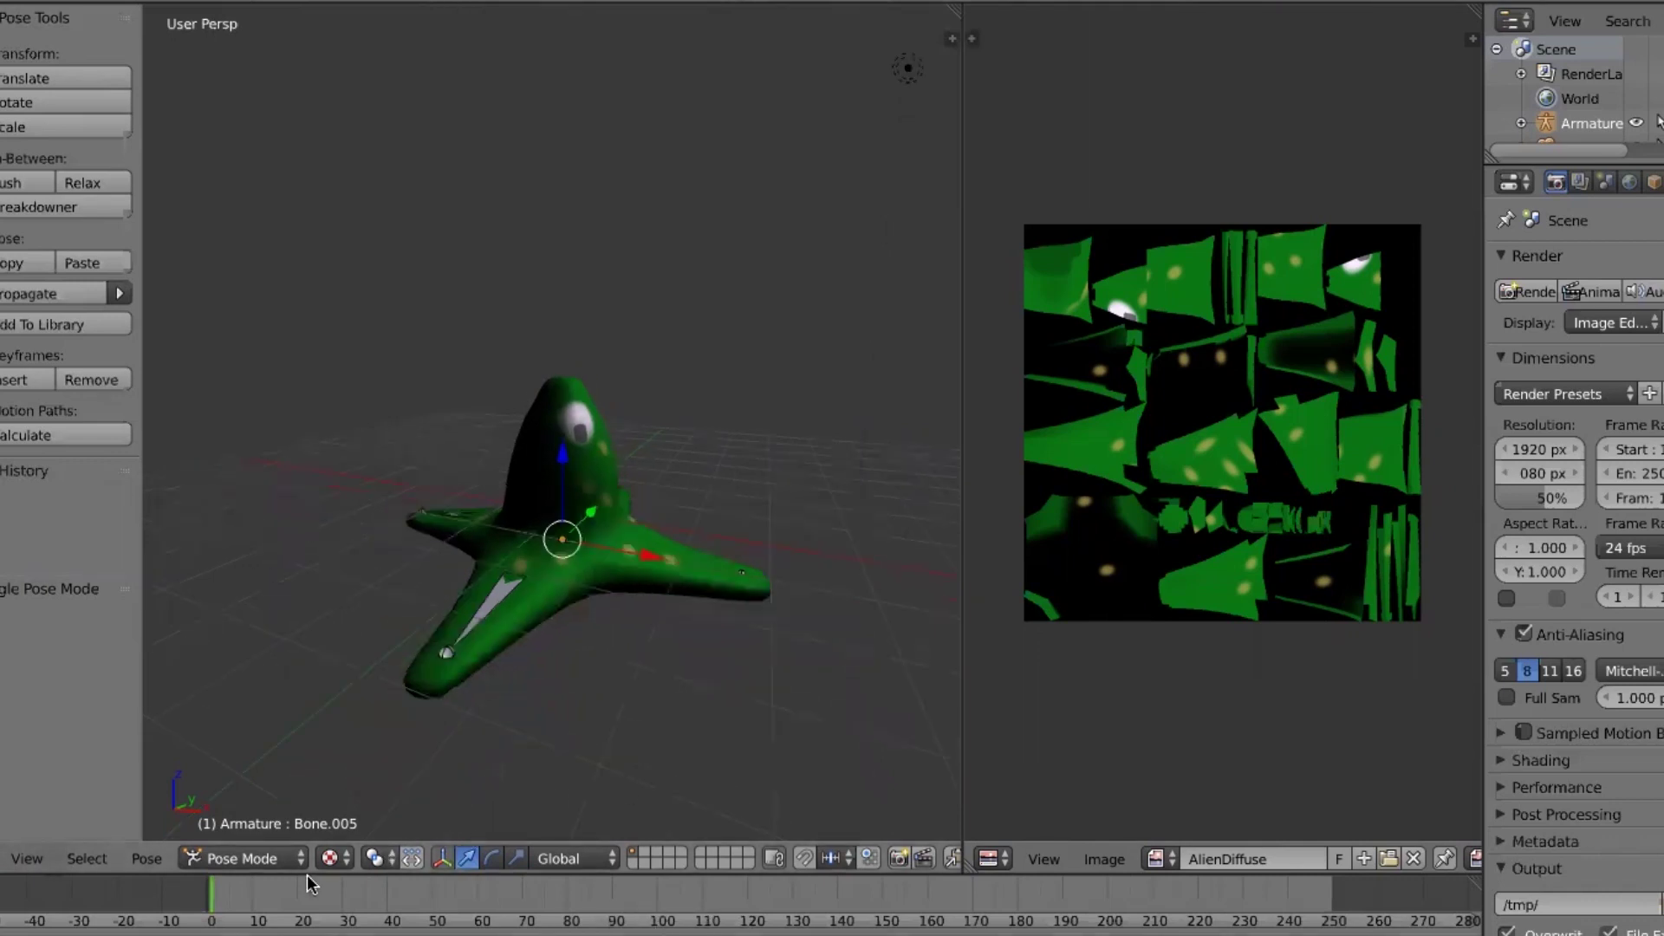
Switch the viewport to Wireframe and rotate the alien's selected inner leg bone downward by about 18.9°
{"action": "left_click", "coordinate": [334, 858]}
{"action": "left_click", "coordinate": [386, 800]}
{"action": "middle_click_drag", "start_coordinate": [605, 719], "coordinate": [664, 702]}
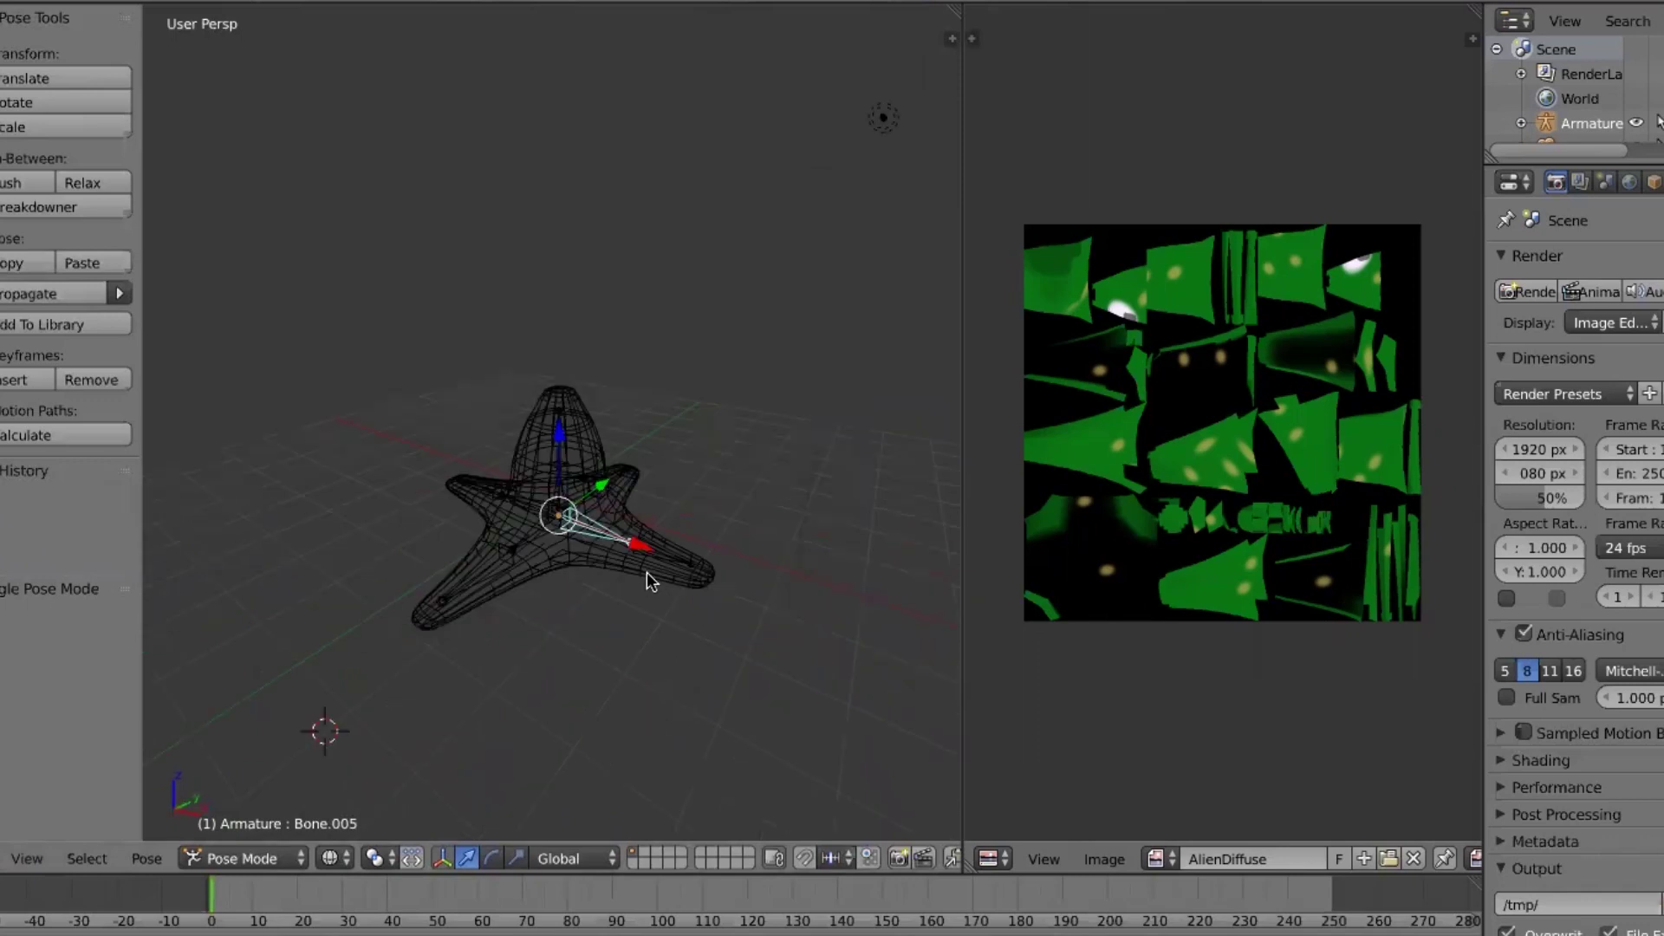
{"action": "key", "text": "r"}
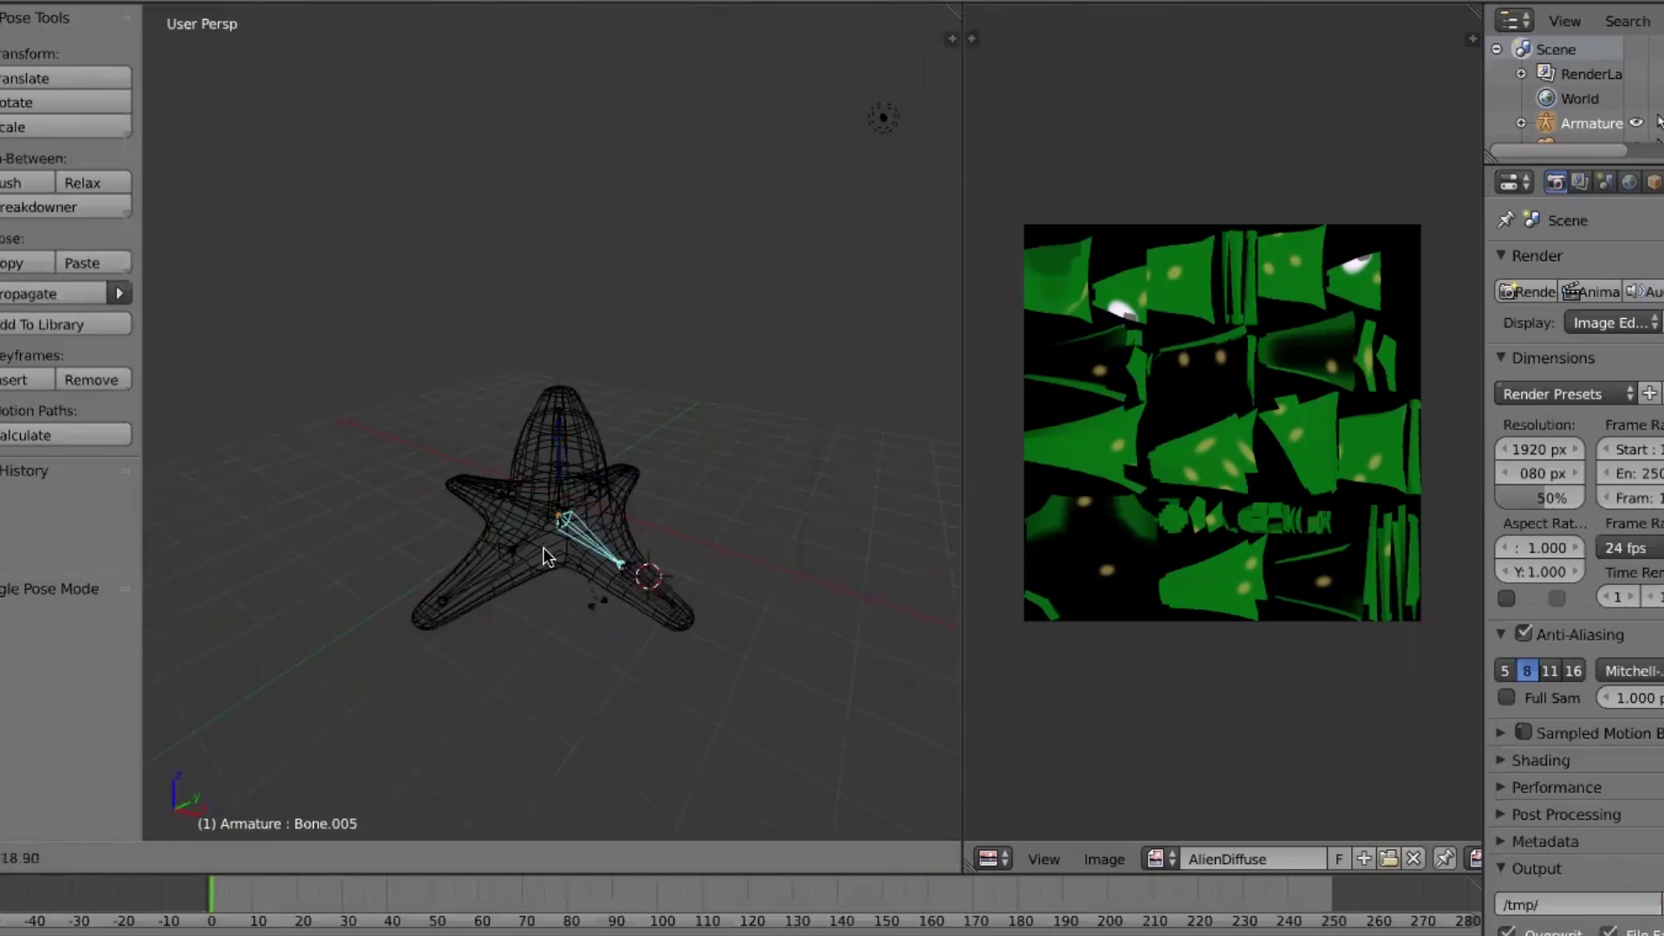
{"action": "left_click", "coordinate": [514, 559]}
Rotate the inner bones of the alien's other legs downward one after another
{"action": "right_click", "coordinate": [514, 553]}
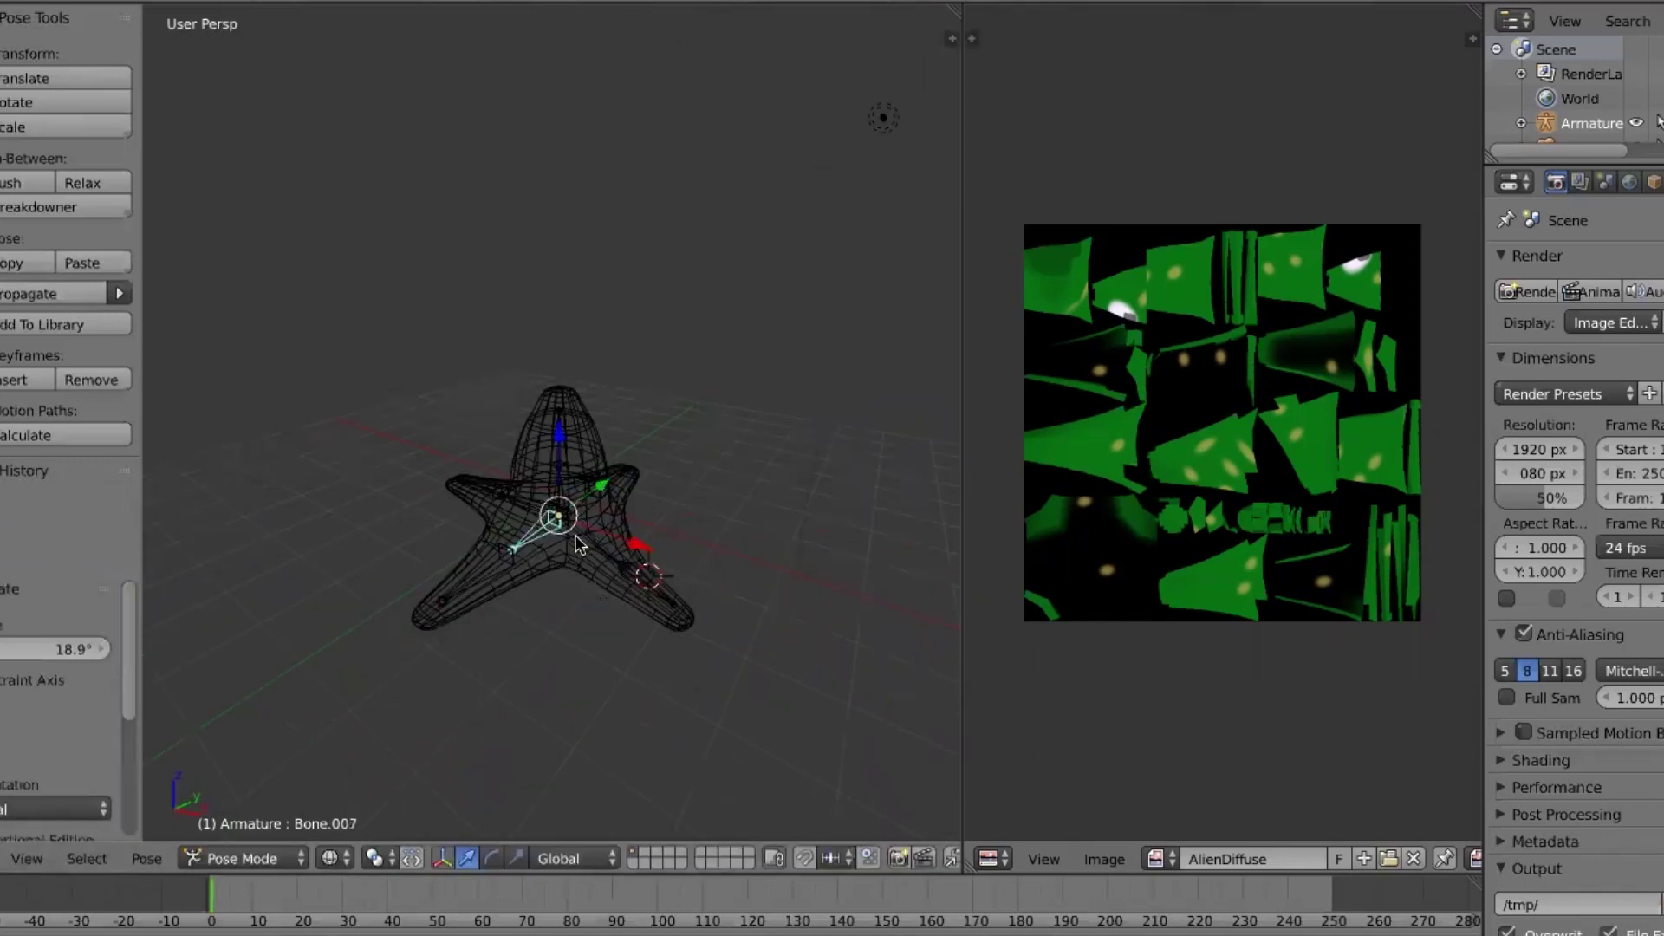
{"action": "key", "text": "r"}
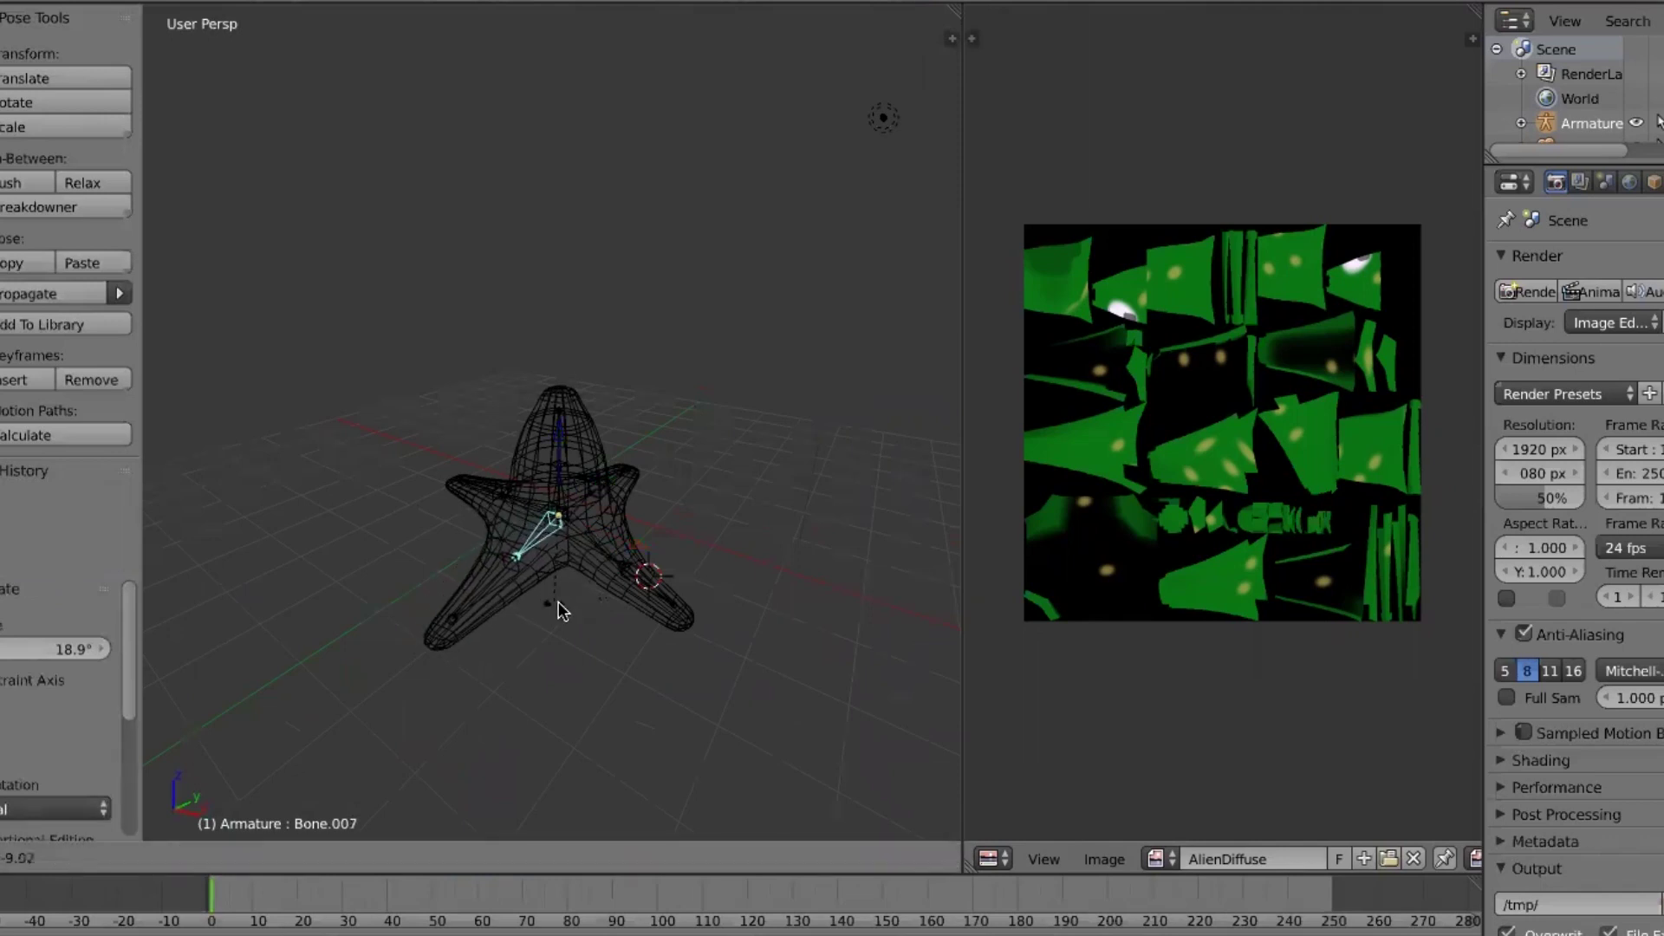
{"action": "left_click", "coordinate": [518, 572]}
{"action": "middle_click_drag", "start_coordinate": [518, 572], "coordinate": [559, 491]}
{"action": "right_click", "coordinate": [520, 536]}
{"action": "key", "text": "r"}
{"action": "left_click", "coordinate": [511, 485]}
{"action": "right_click", "coordinate": [525, 457]}
{"action": "key", "text": "r"}
Try rotating an outer leg bone around the Z axis and undo that rotation
{"action": "right_click", "coordinate": [615, 594]}
{"action": "key", "text": "r"}
{"action": "key", "text": "z"}
{"action": "left_click", "coordinate": [633, 573]}
{"action": "key", "text": "ctrl+z"}
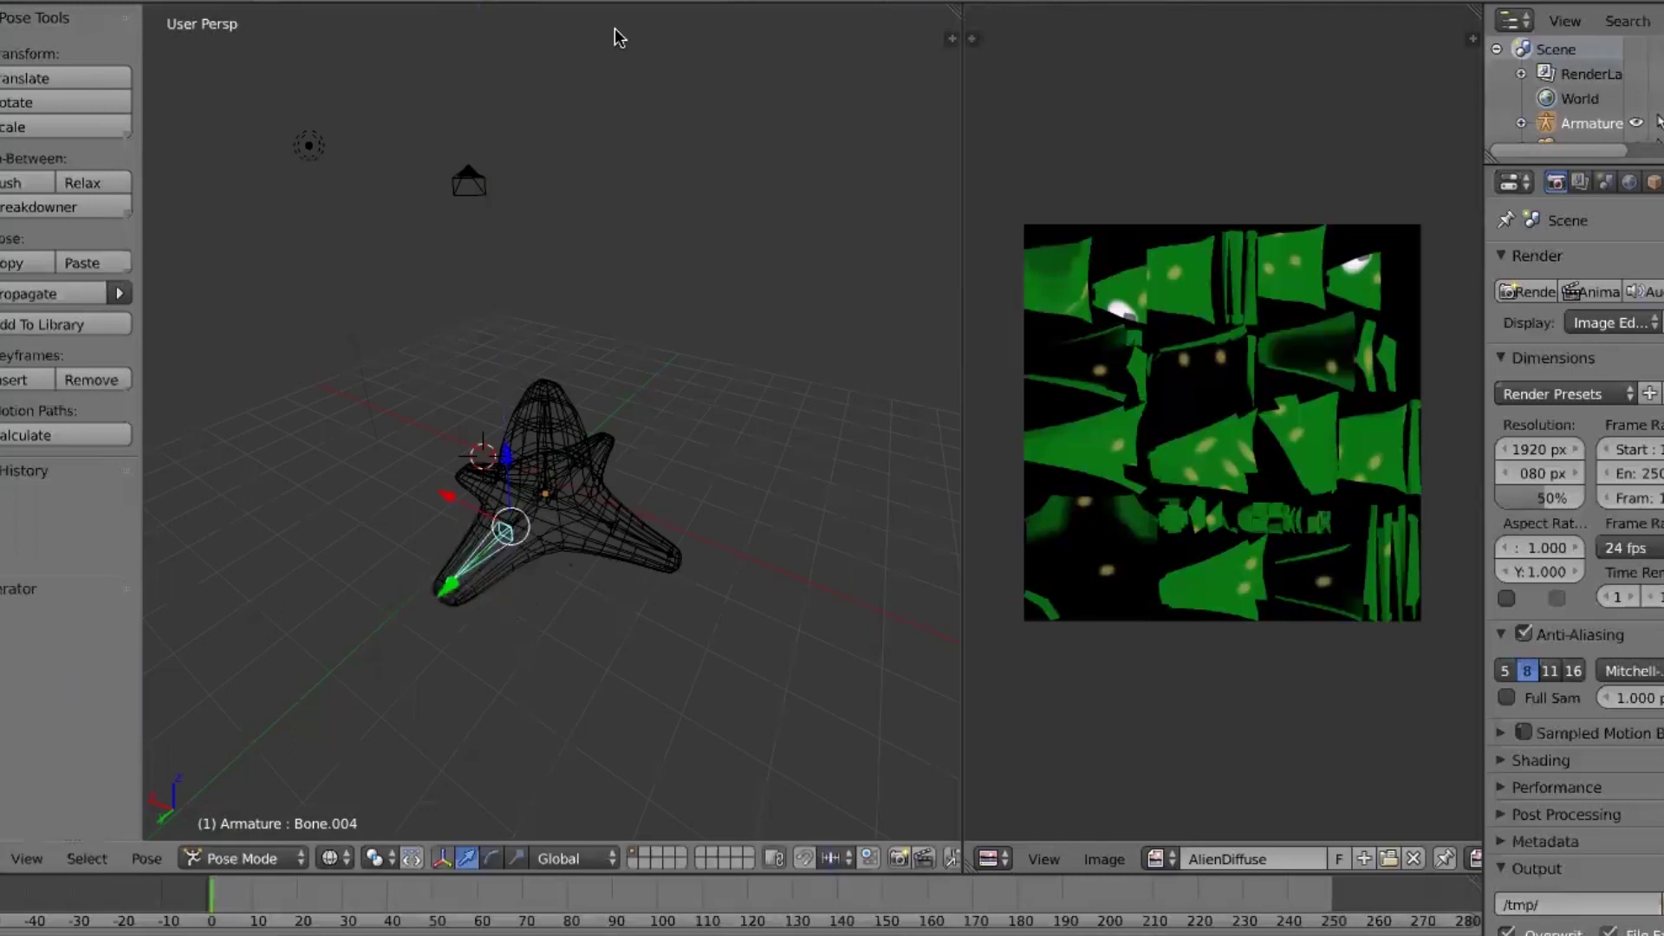
Rotate the same outer leg bone around the X axis by about -32.1° so the leg bends downward
{"action": "middle_click_drag", "start_coordinate": [666, 630], "coordinate": [853, 620]}
{"action": "scroll", "coordinate": [739, 620], "scroll_direction": "up", "scroll_amount": 3}
{"action": "scroll", "coordinate": [726, 633], "scroll_direction": "down", "scroll_amount": 1}
{"action": "key", "text": "r"}
{"action": "key", "text": "x"}
{"action": "left_click", "coordinate": [649, 702]}
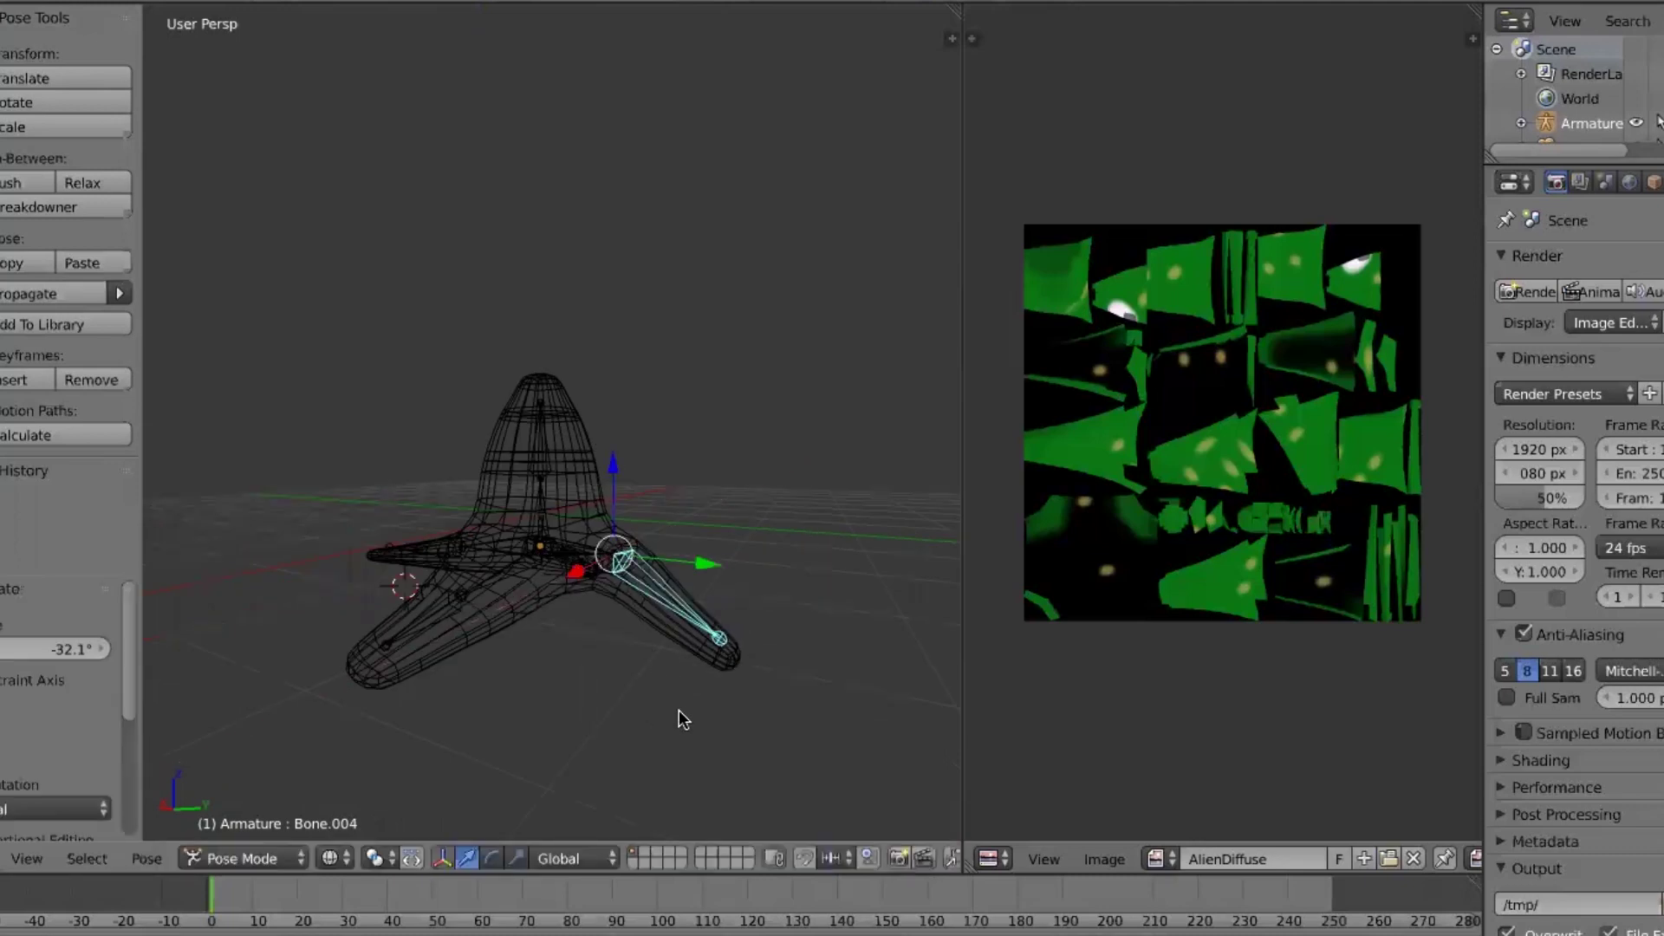
Select the outer bone of another front leg and rotate it by about 3.4°
{"action": "middle_click_drag", "start_coordinate": [742, 724], "coordinate": [483, 610]}
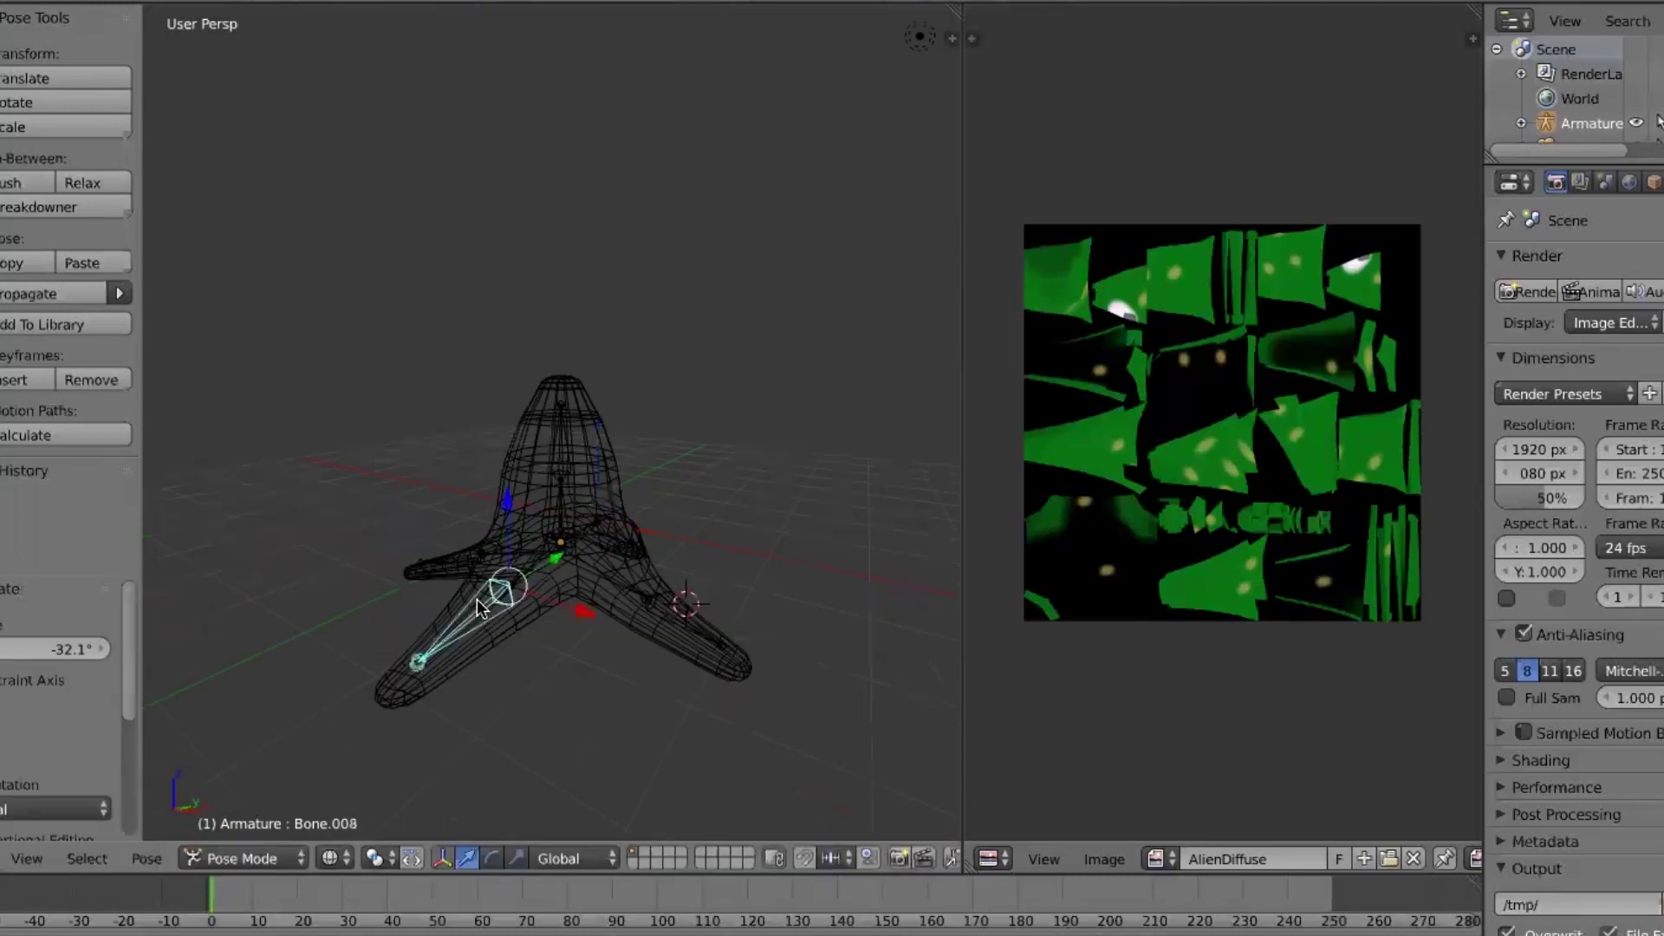
{"action": "right_click", "coordinate": [479, 604]}
{"action": "key", "text": "g"}
{"action": "key", "text": "x"}
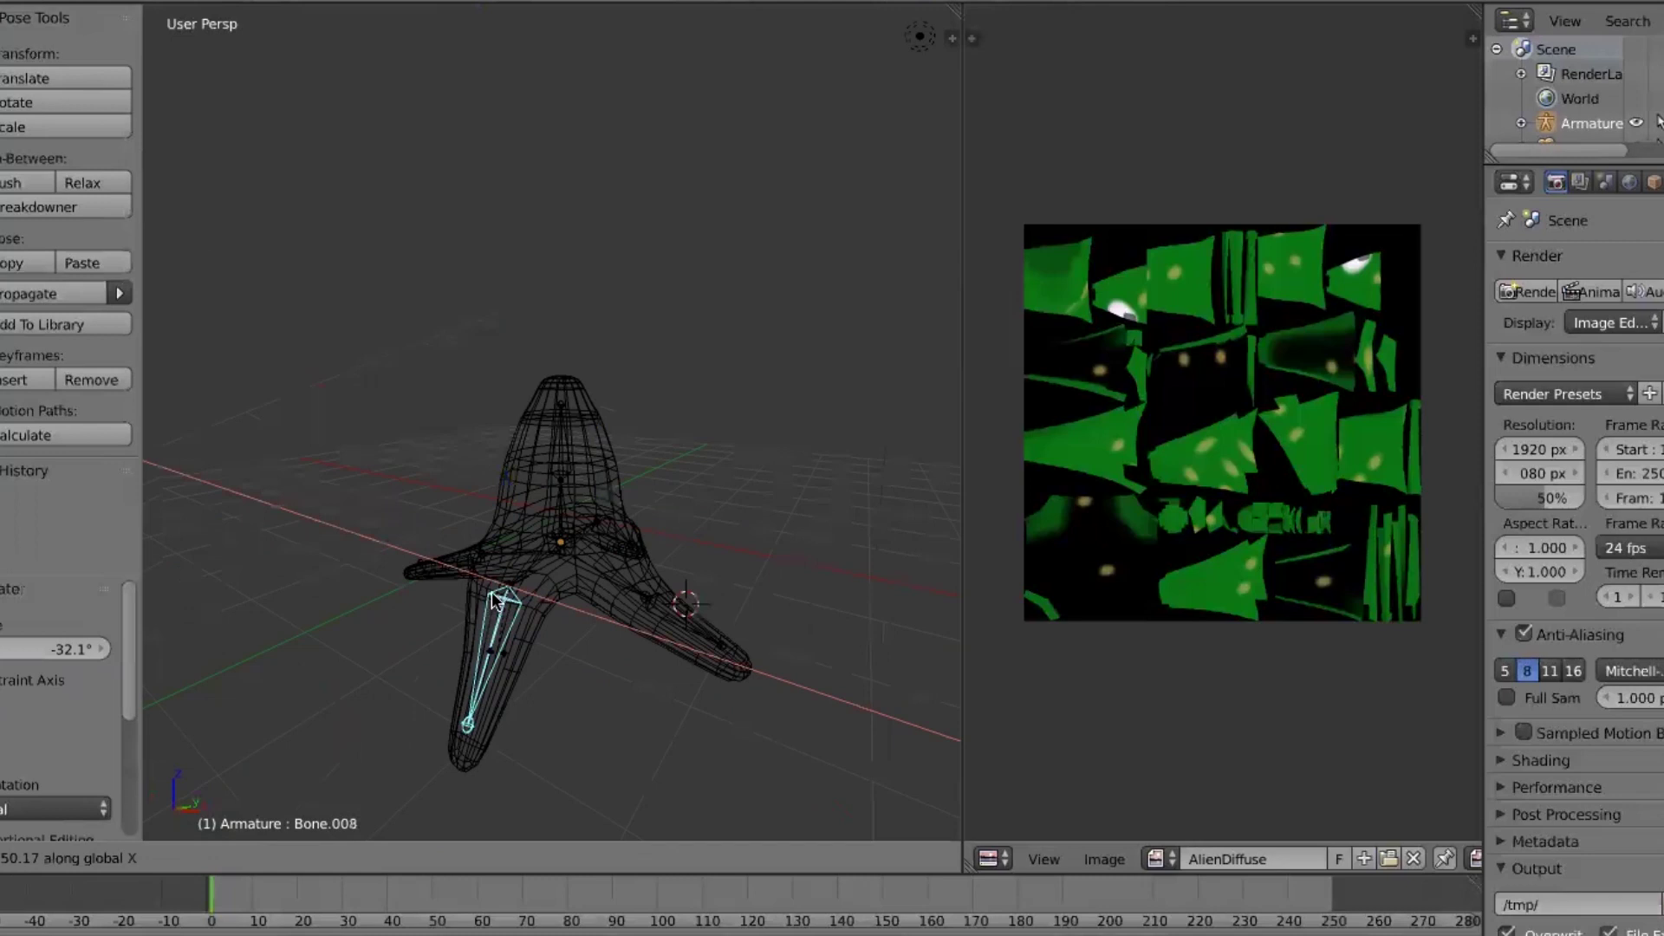
{"action": "left_click", "coordinate": [672, 646]}
Select the outer bone of the leg on the alien's opposite side and rotate it freely by about -22°
{"action": "middle_click_drag", "start_coordinate": [629, 675], "coordinate": [651, 598]}
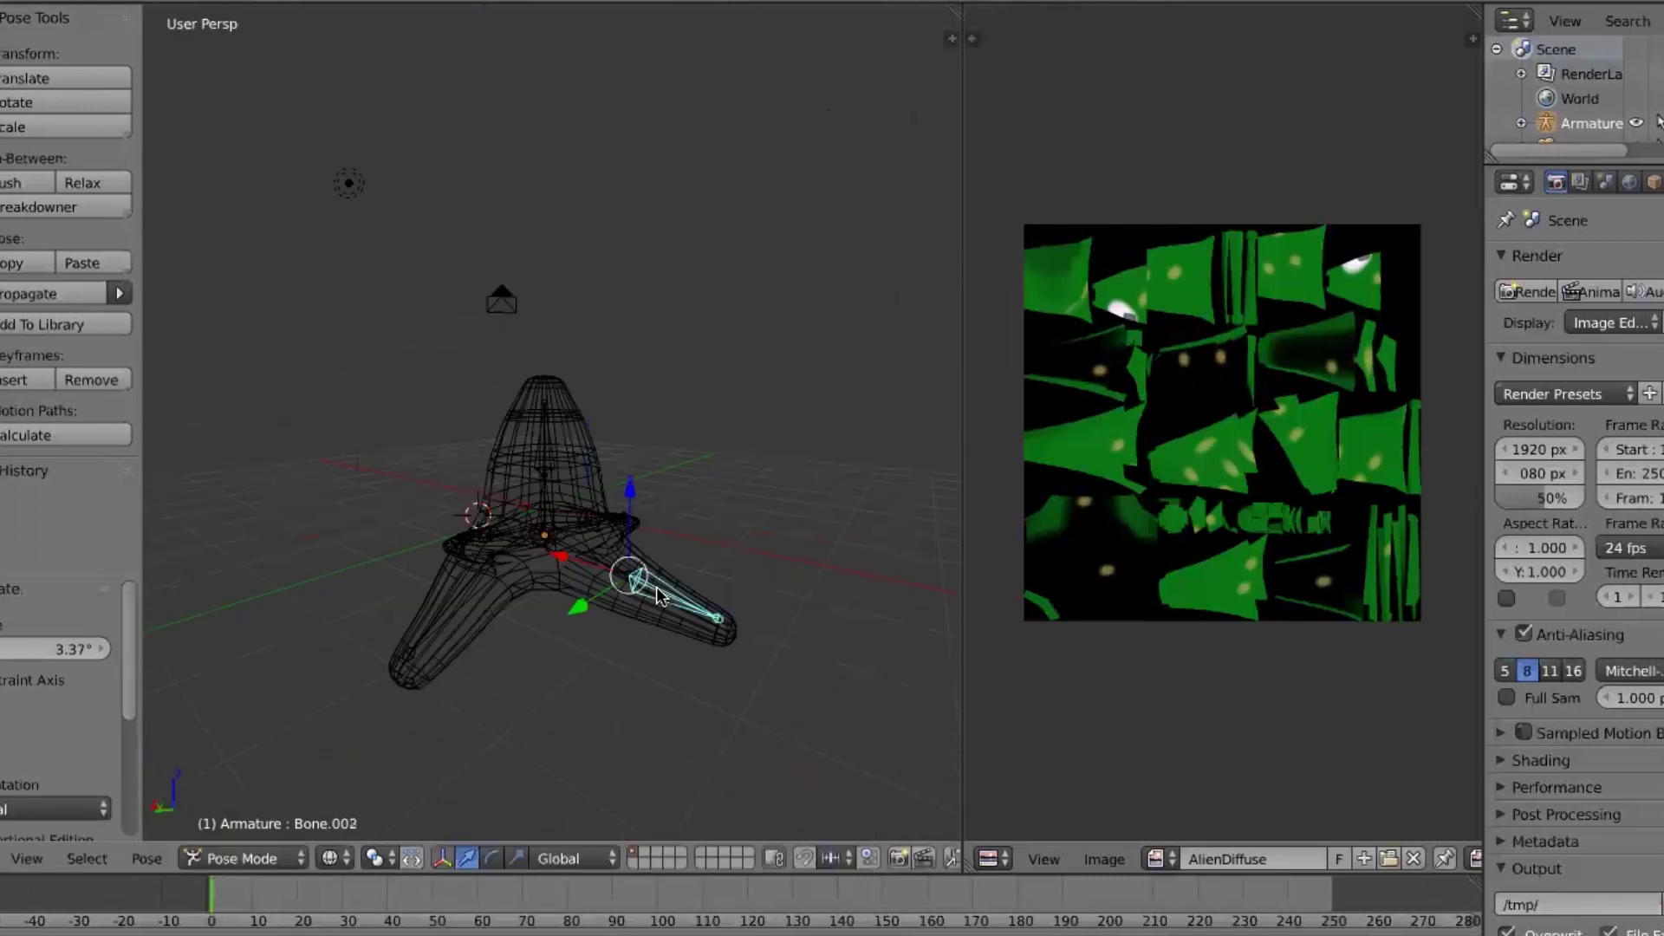
{"action": "right_click", "coordinate": [651, 598]}
{"action": "key", "text": "g"}
{"action": "key", "text": "x"}
{"action": "left_click", "coordinate": [716, 636]}
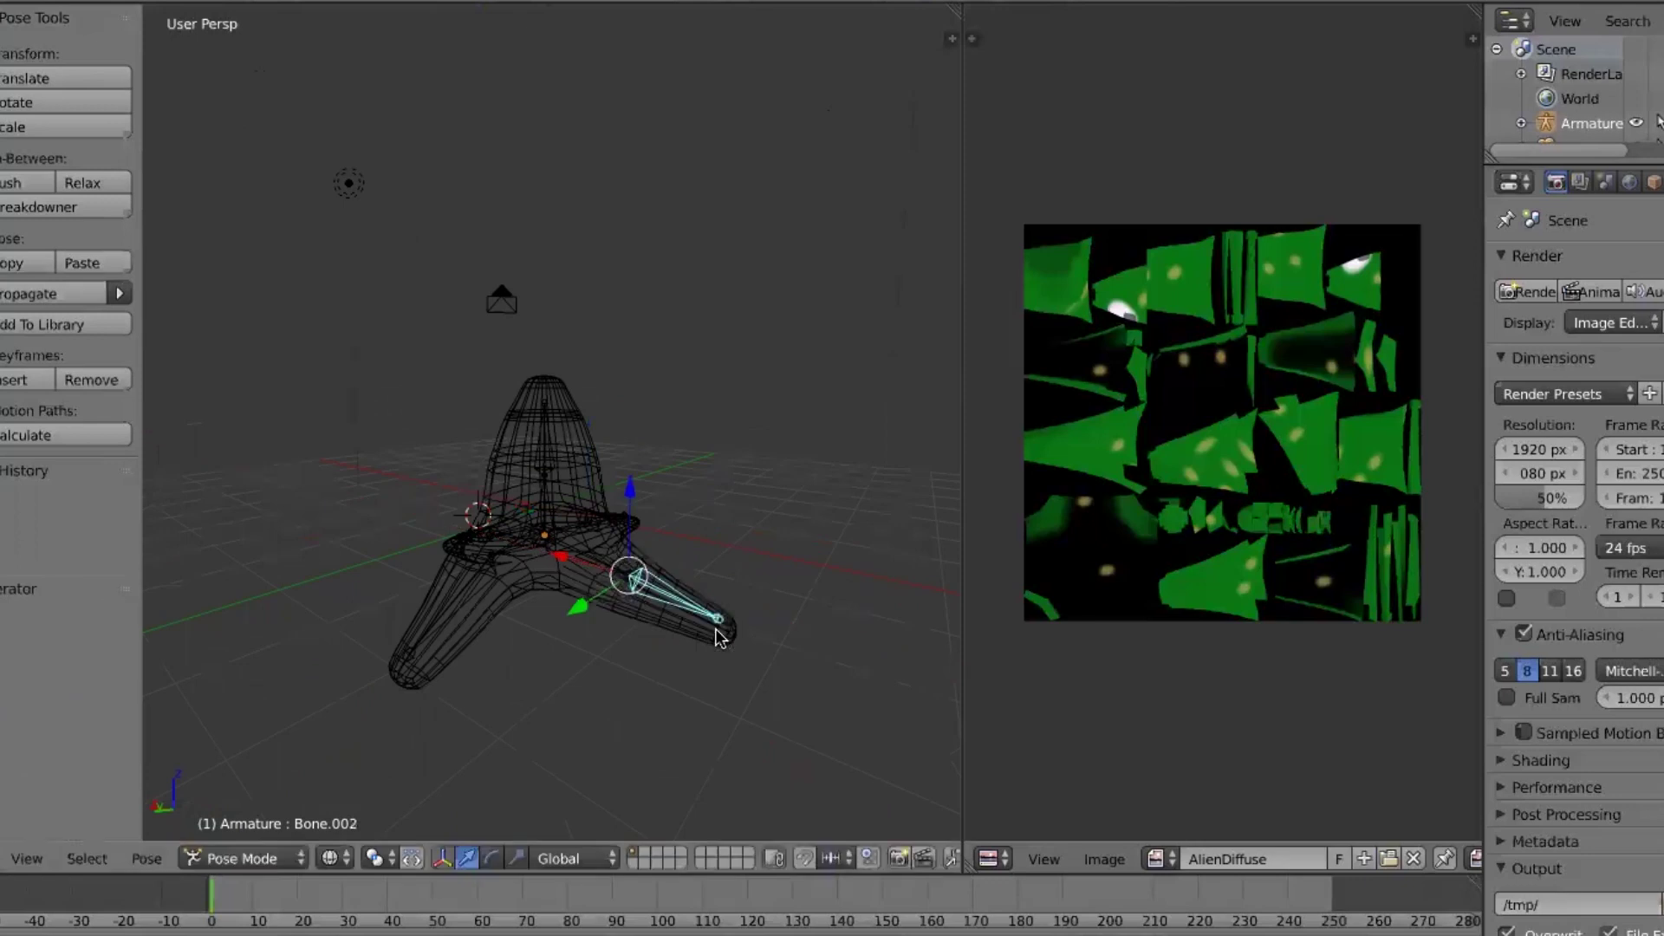
{"action": "key", "text": "r"}
{"action": "left_click", "coordinate": [696, 639]}
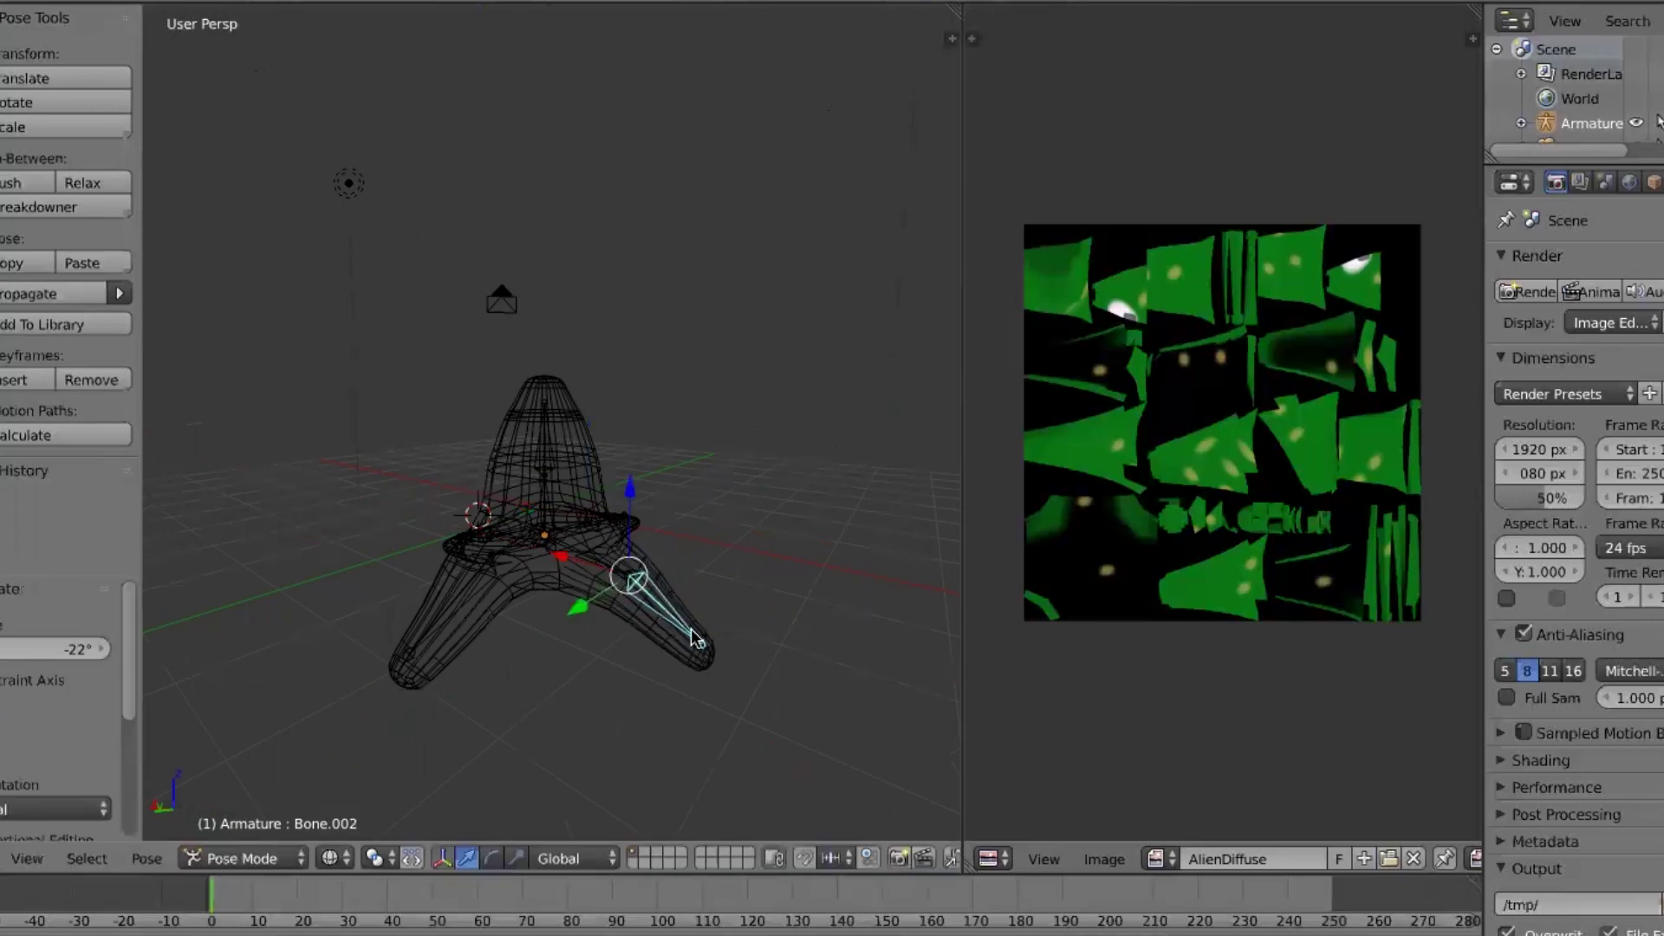
Rotate the alien's upper body bone around the Z axis by about -39.8° to turn the head
{"action": "scroll", "coordinate": [666, 660], "scroll_direction": "up", "scroll_amount": 1}
{"action": "middle_click_drag", "start_coordinate": [548, 497], "coordinate": [572, 470]}
{"action": "right_click", "coordinate": [572, 470]}
{"action": "key", "text": "r"}
{"action": "key", "text": "z"}
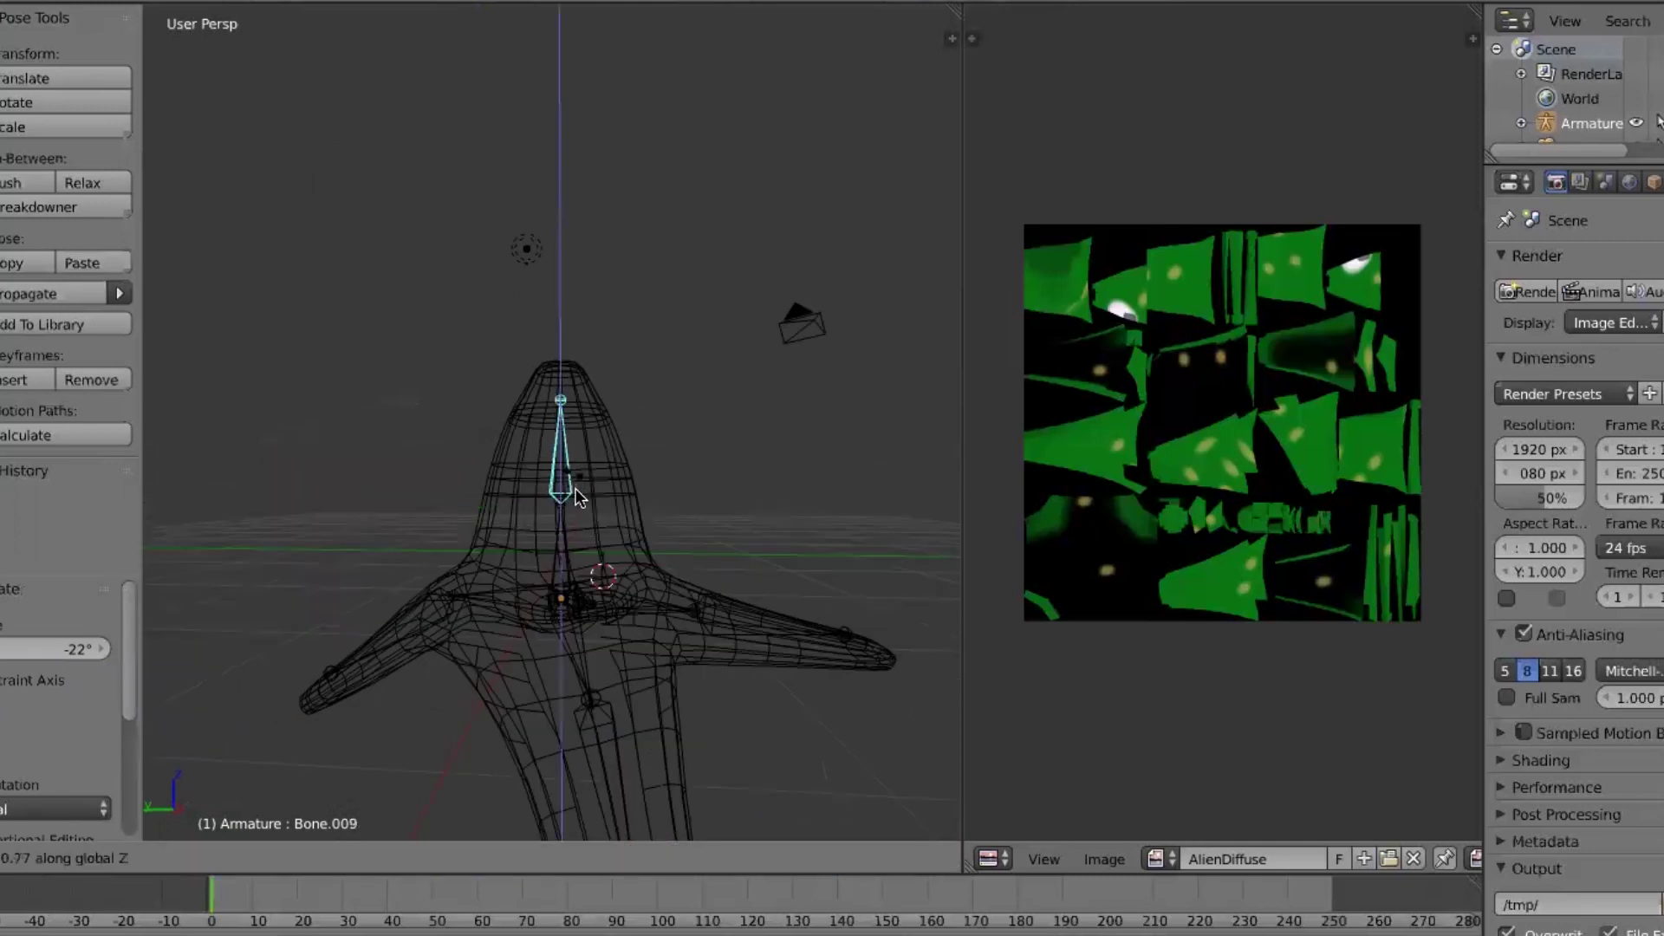
{"action": "left_click", "coordinate": [553, 479]}
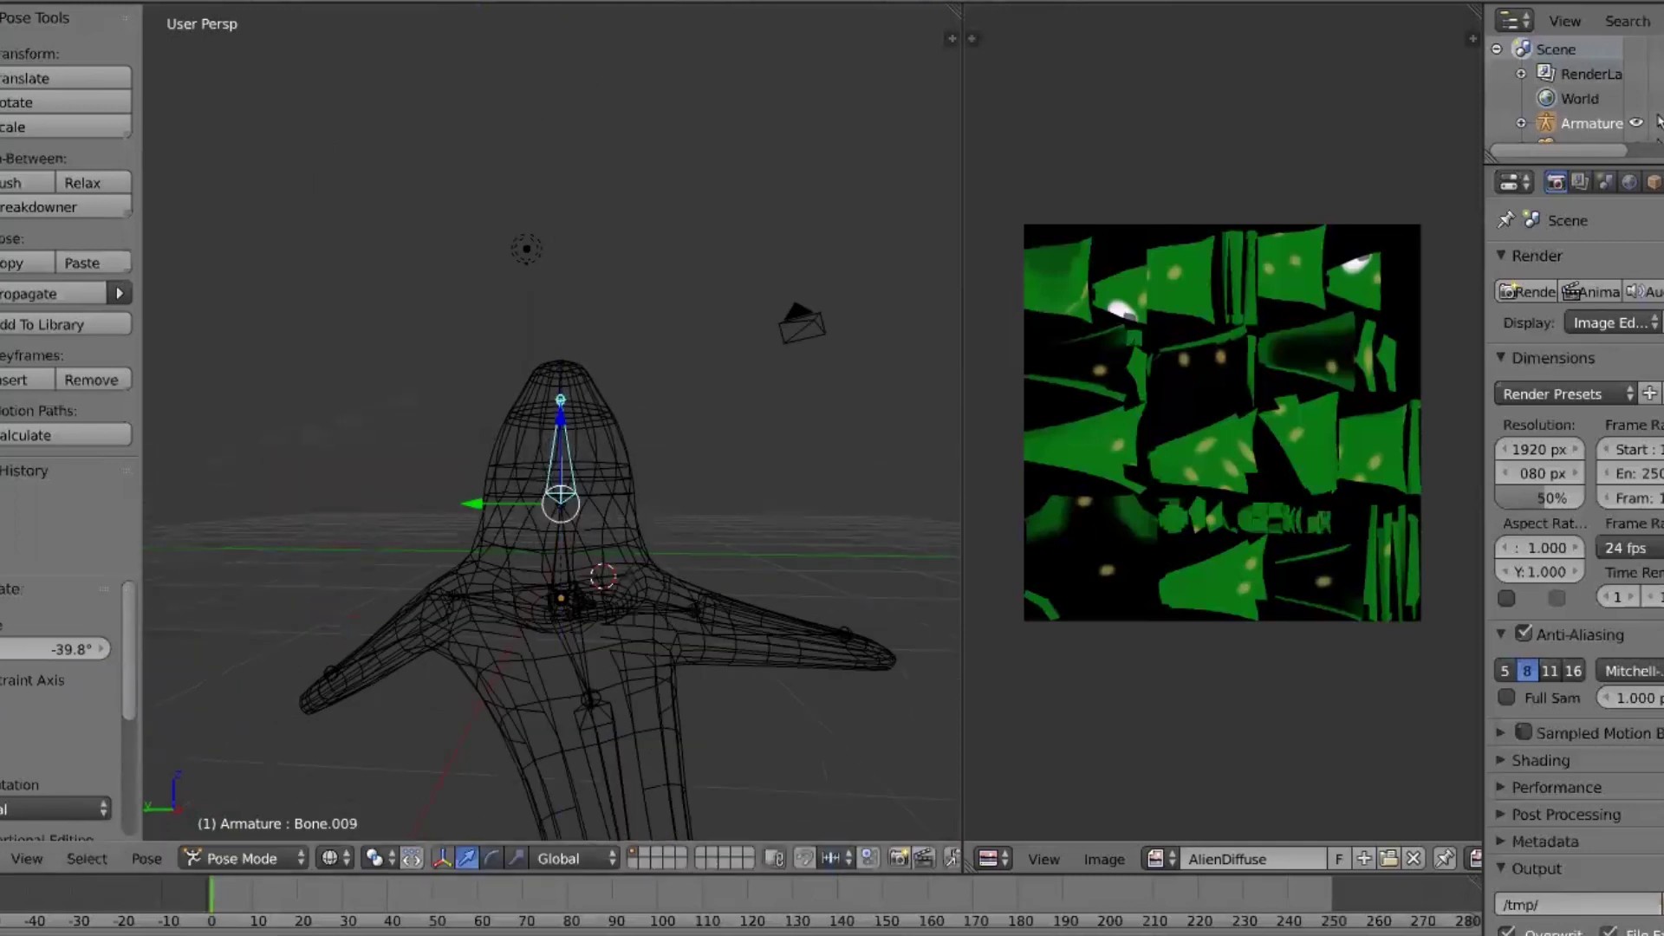
Switch the viewport to Material shading and check the alien's new pose from the front
{"action": "left_click", "coordinate": [331, 858]}
{"action": "left_click", "coordinate": [408, 721]}
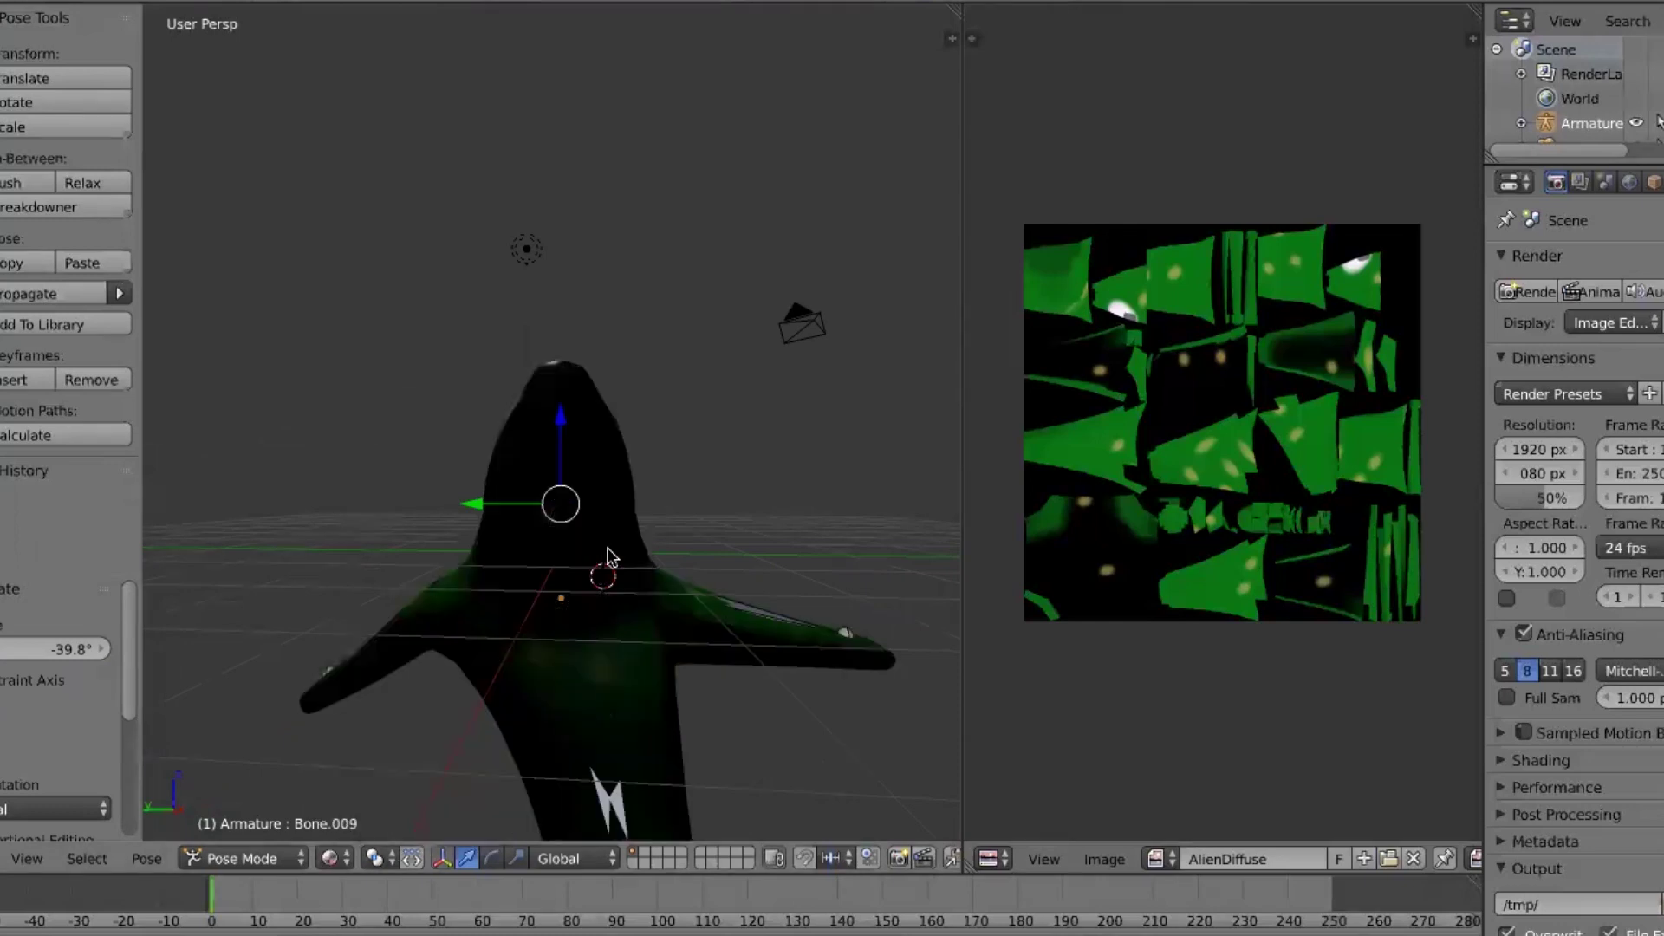
{"action": "middle_click_drag", "start_coordinate": [527, 585], "coordinate": [583, 673]}
{"action": "scroll", "coordinate": [657, 650], "scroll_direction": "up", "scroll_amount": 2}
{"action": "scroll", "coordinate": [657, 650], "scroll_direction": "down", "scroll_amount": 3}
{"action": "scroll", "coordinate": [583, 673], "scroll_direction": "up", "scroll_amount": 2}
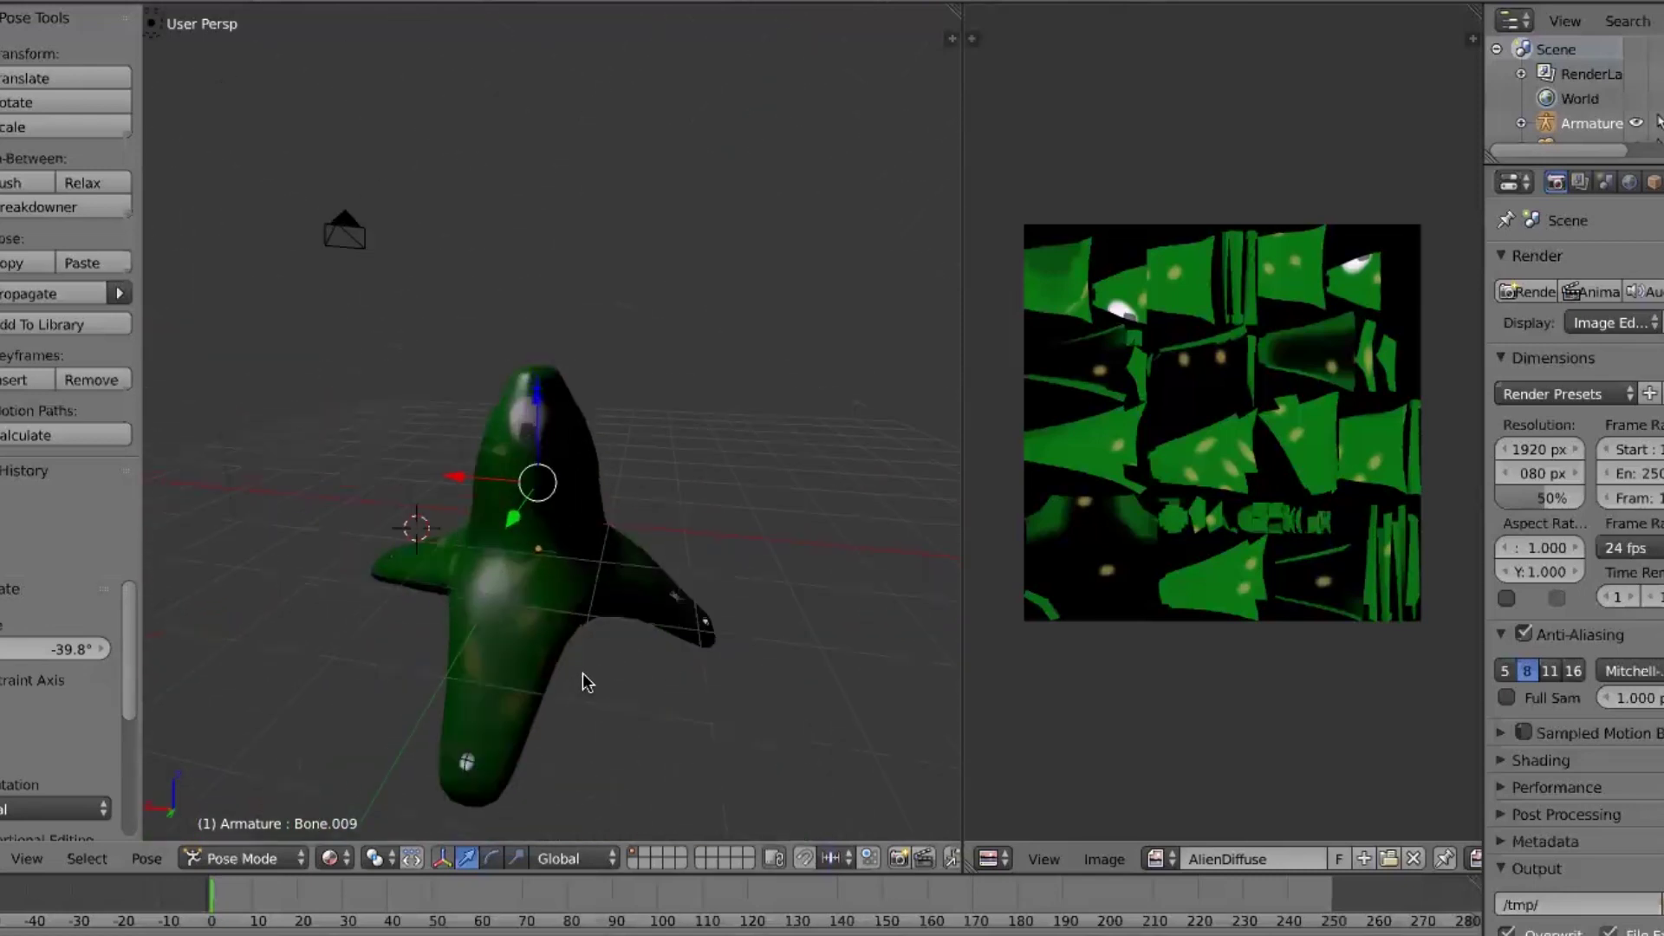
{"action": "middle_click_drag", "start_coordinate": [691, 460], "coordinate": [659, 530]}
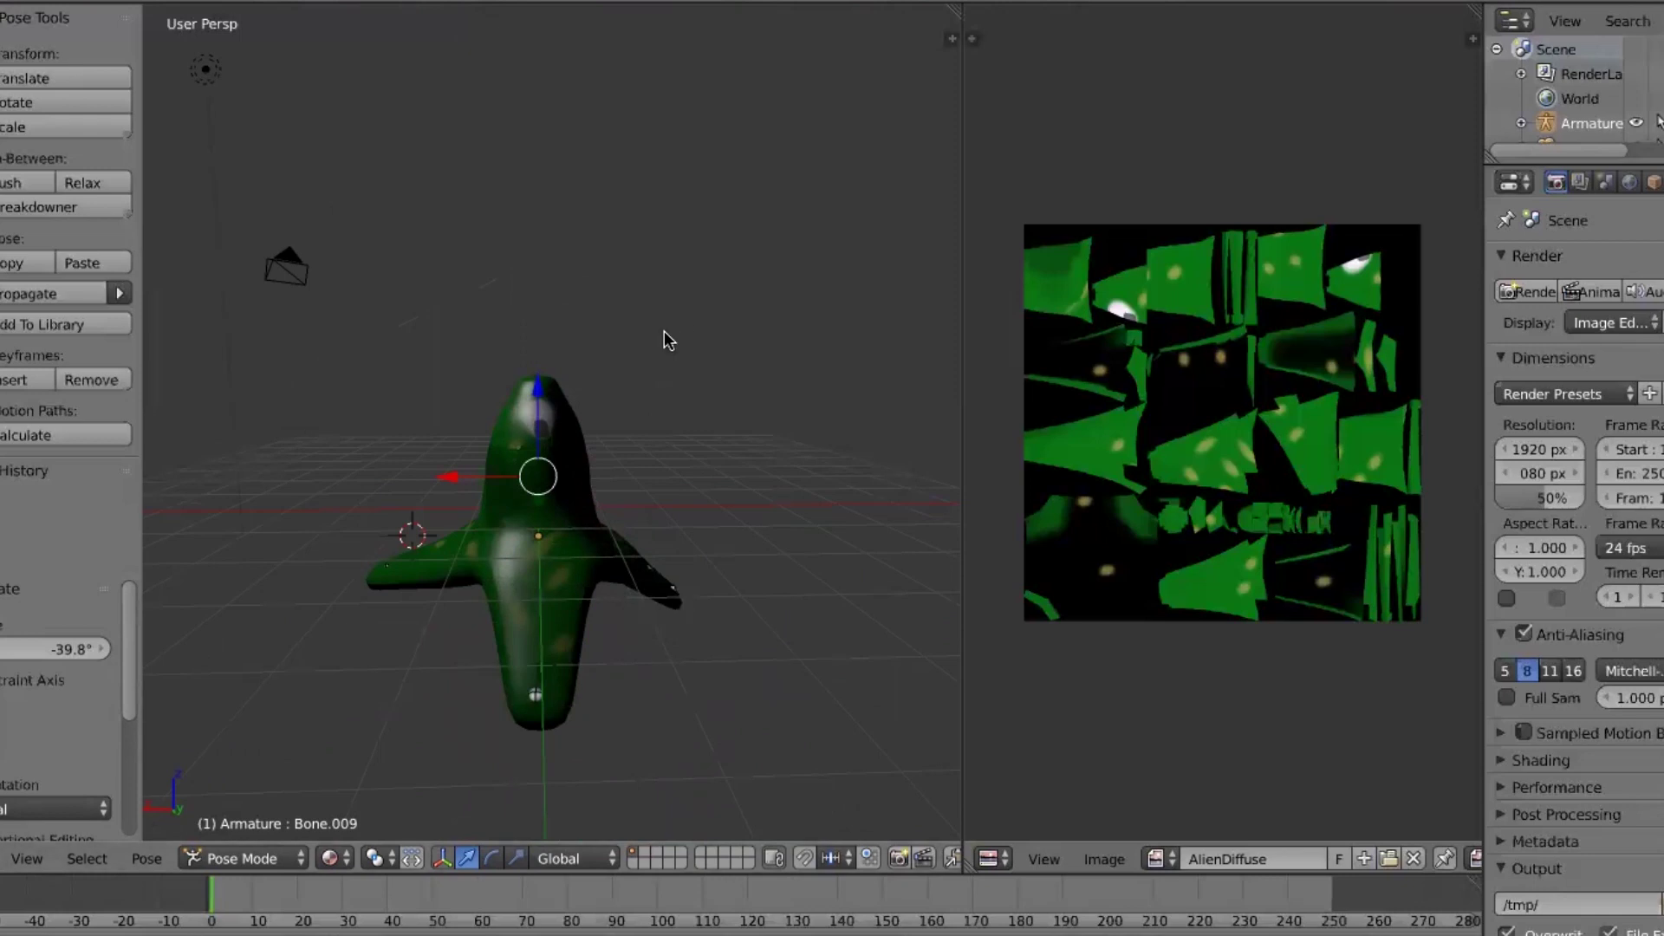
Examine the posed alien from the front, side and back at several distances
{"action": "scroll", "coordinate": [664, 330], "scroll_direction": "down", "scroll_amount": 1}
{"action": "middle_click_drag", "start_coordinate": [635, 321], "coordinate": [607, 320]}
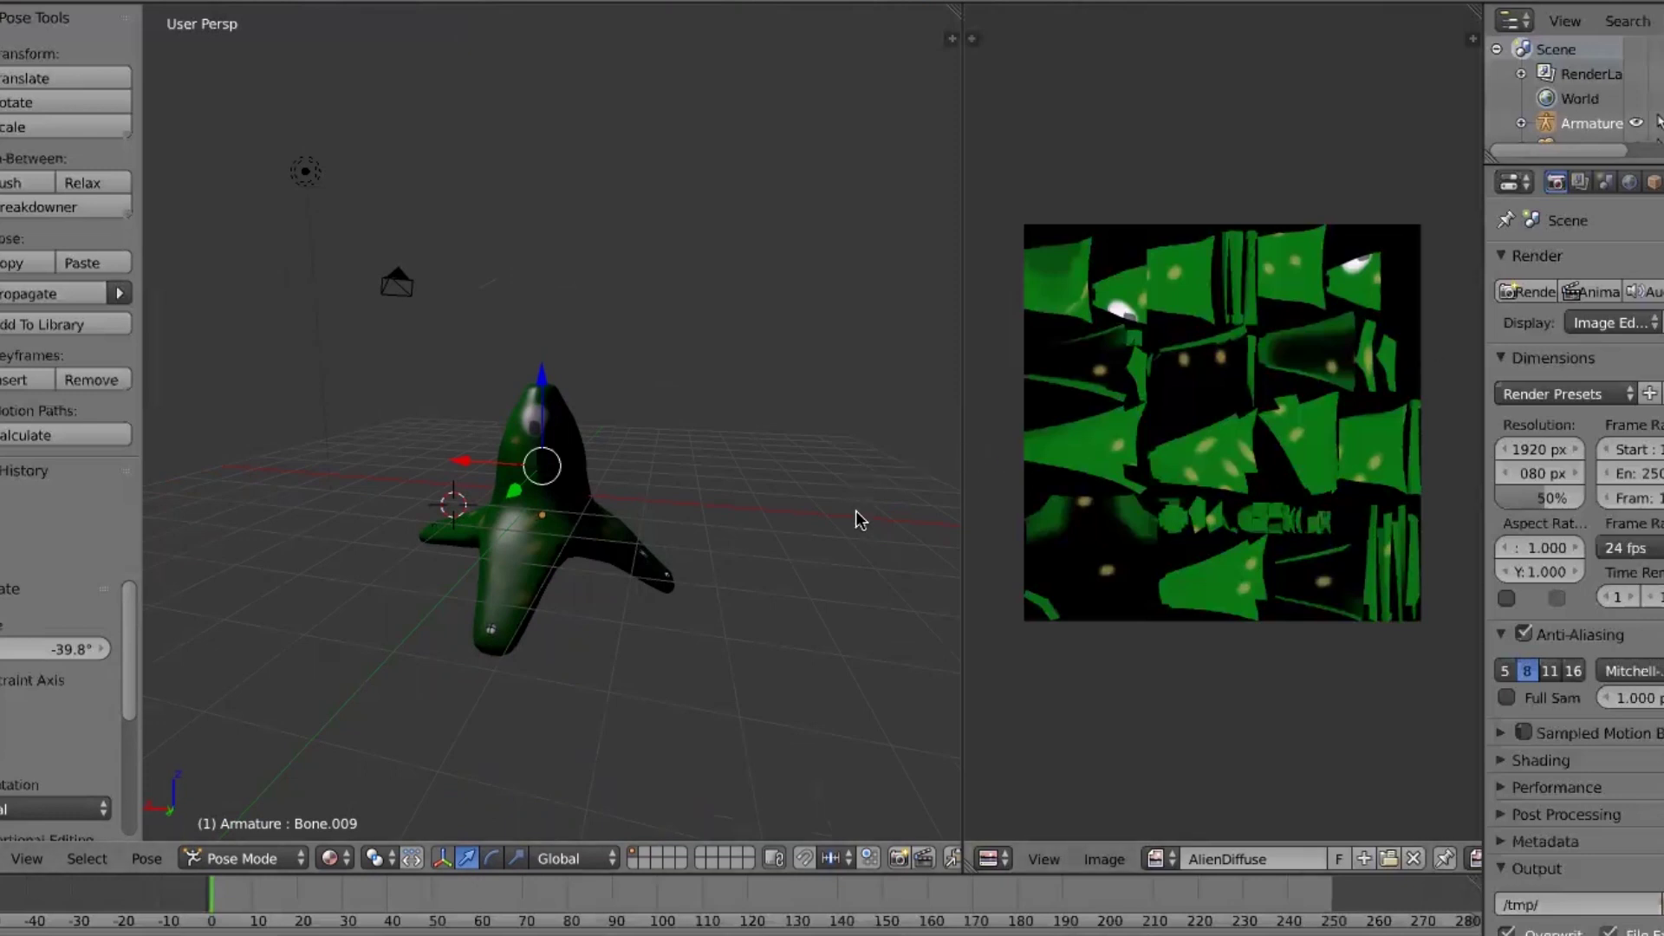
{"action": "scroll", "coordinate": [695, 596], "scroll_direction": "up", "scroll_amount": 5}
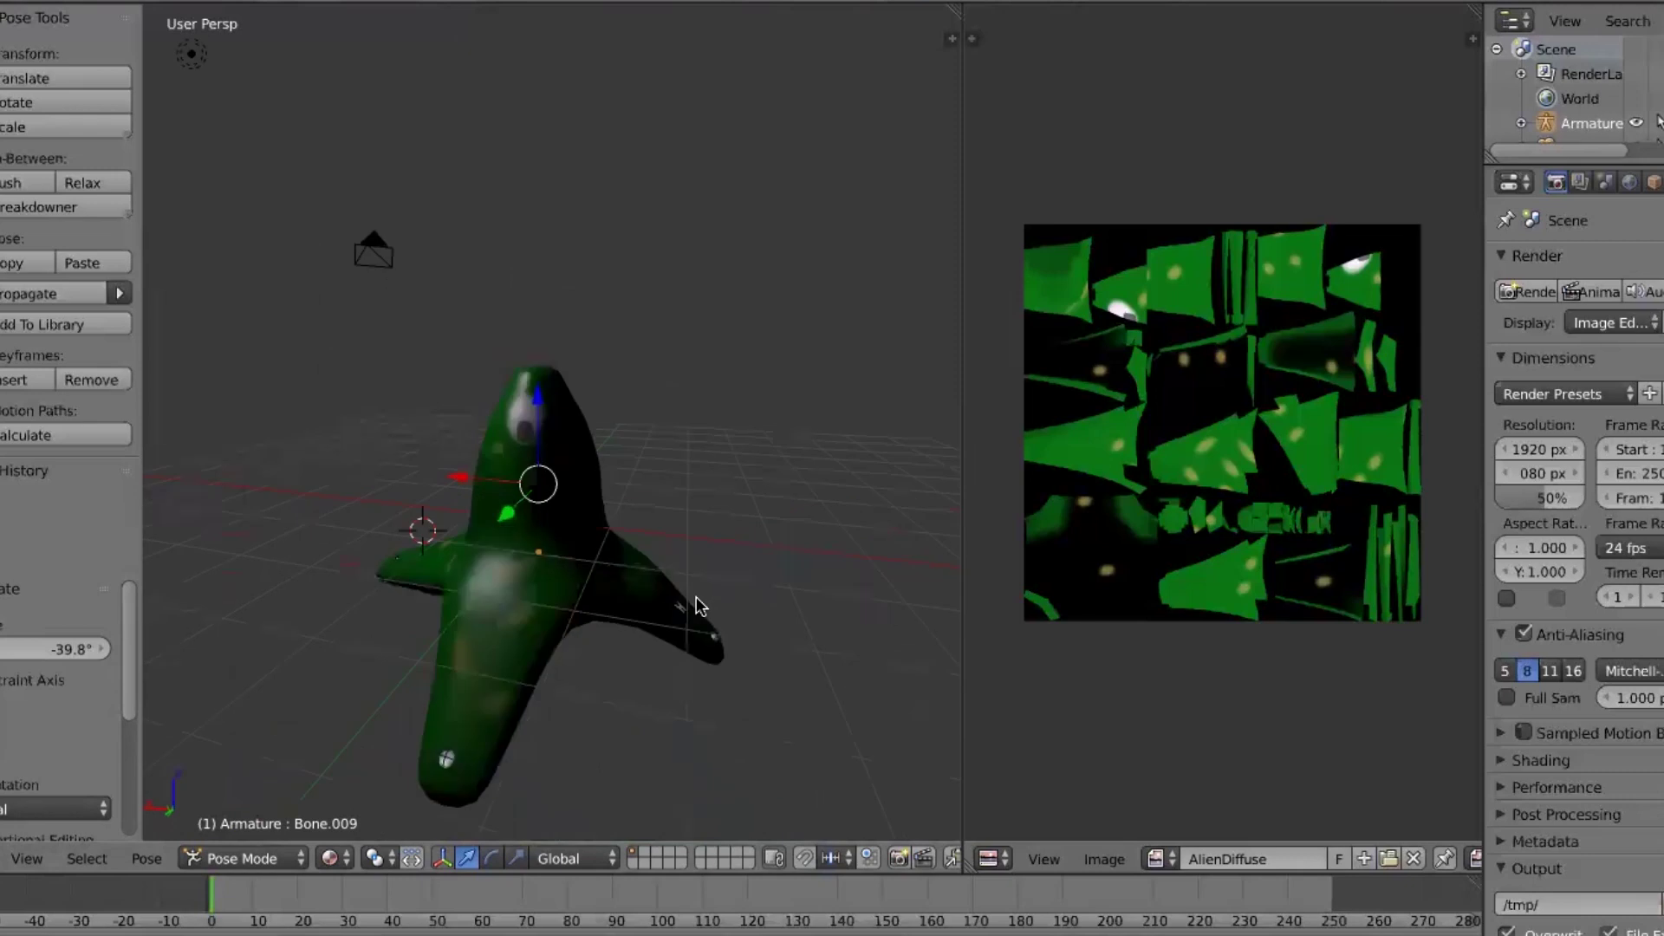
{"action": "middle_click_drag", "start_coordinate": [691, 494], "coordinate": [732, 555]}
{"action": "scroll", "coordinate": [675, 555], "scroll_direction": "down", "scroll_amount": 2}
{"action": "scroll", "coordinate": [637, 586], "scroll_direction": "up", "scroll_amount": 3}
{"action": "scroll", "coordinate": [640, 595], "scroll_direction": "down", "scroll_amount": 3}
{"action": "middle_click_drag", "start_coordinate": [872, 601], "coordinate": [721, 7]}
{"action": "scroll", "coordinate": [720, 7], "scroll_direction": "down", "scroll_amount": 2}
{"action": "scroll", "coordinate": [747, 418], "scroll_direction": "up", "scroll_amount": 4}
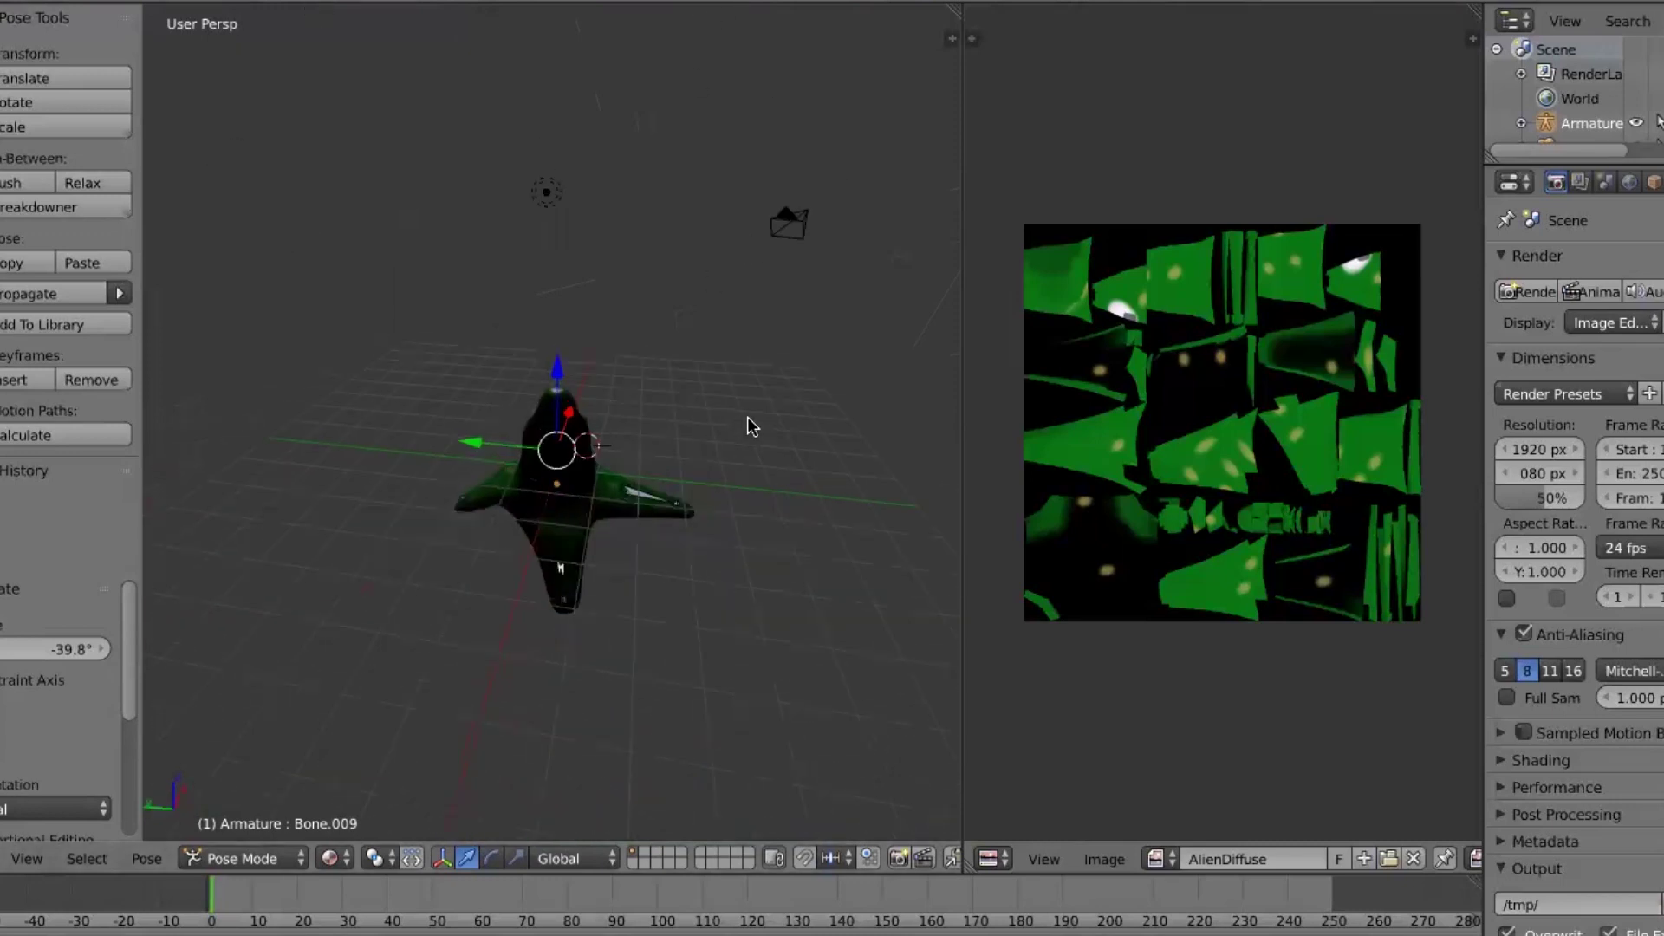
{"action": "scroll", "coordinate": [782, 424], "scroll_direction": "down", "scroll_amount": 3}
{"action": "middle_click_drag", "start_coordinate": [786, 421], "coordinate": [794, 418]}
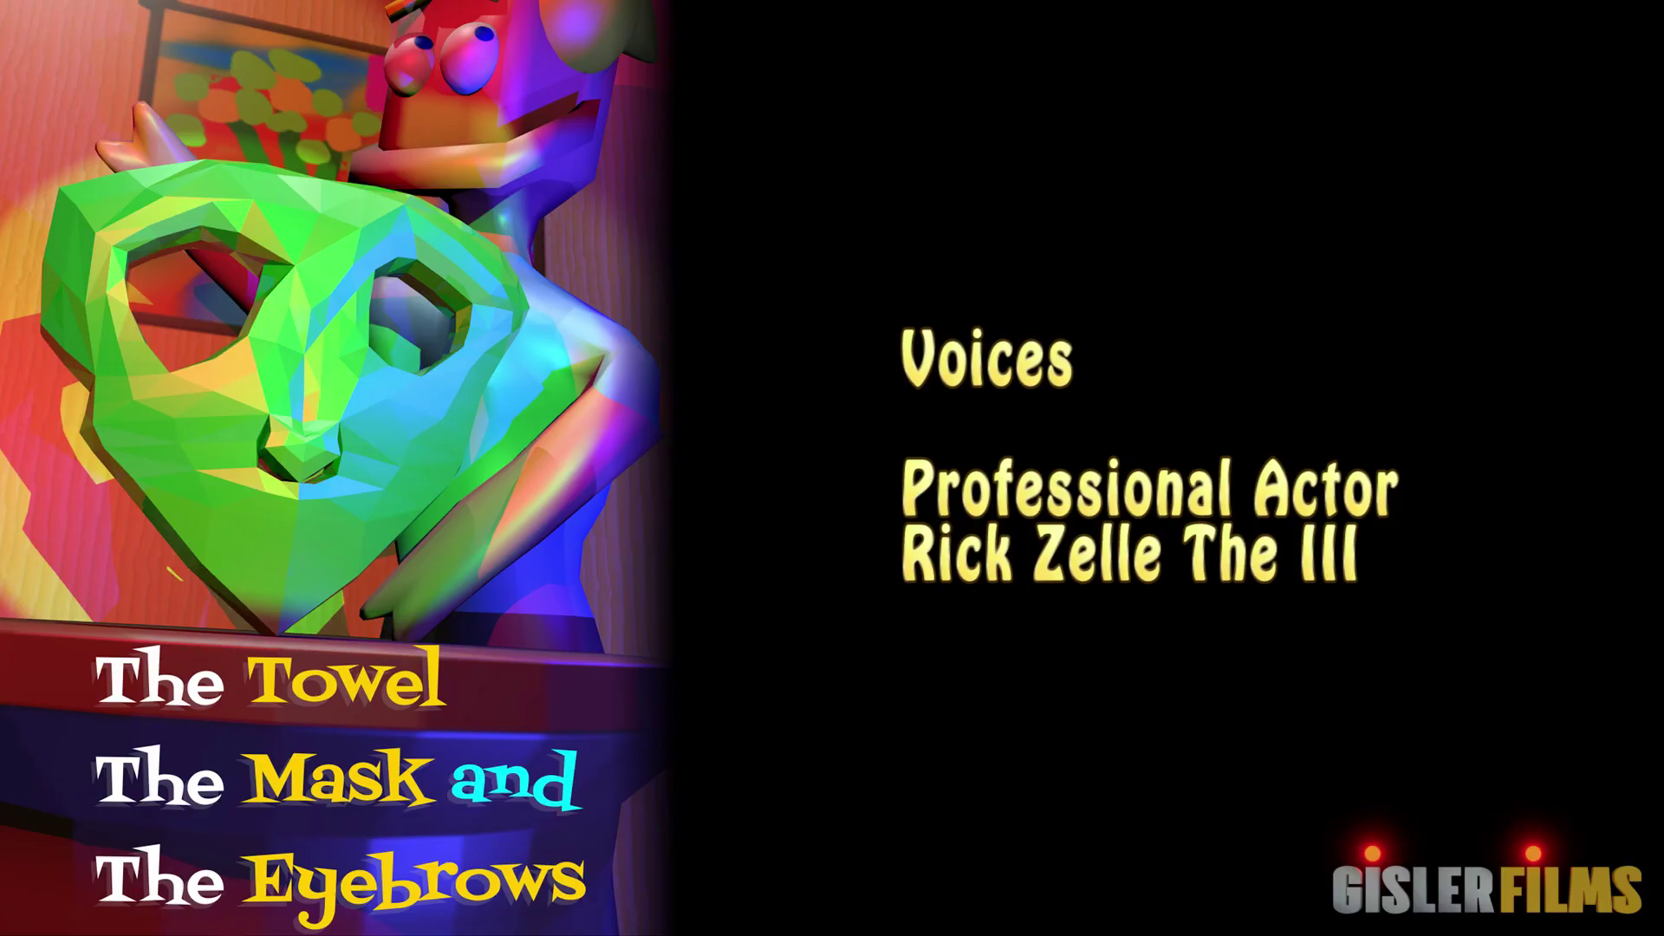